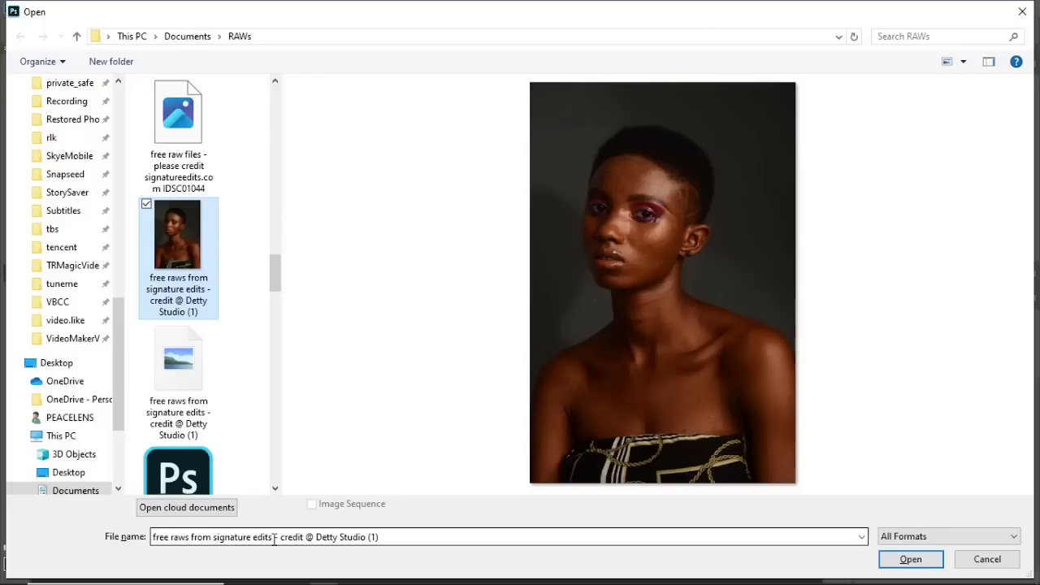
Step: Open the selected RAW portrait for editing with exposure +0.75, contrast +19, shadows +22, whites -12 and blacks -19
key("Return")
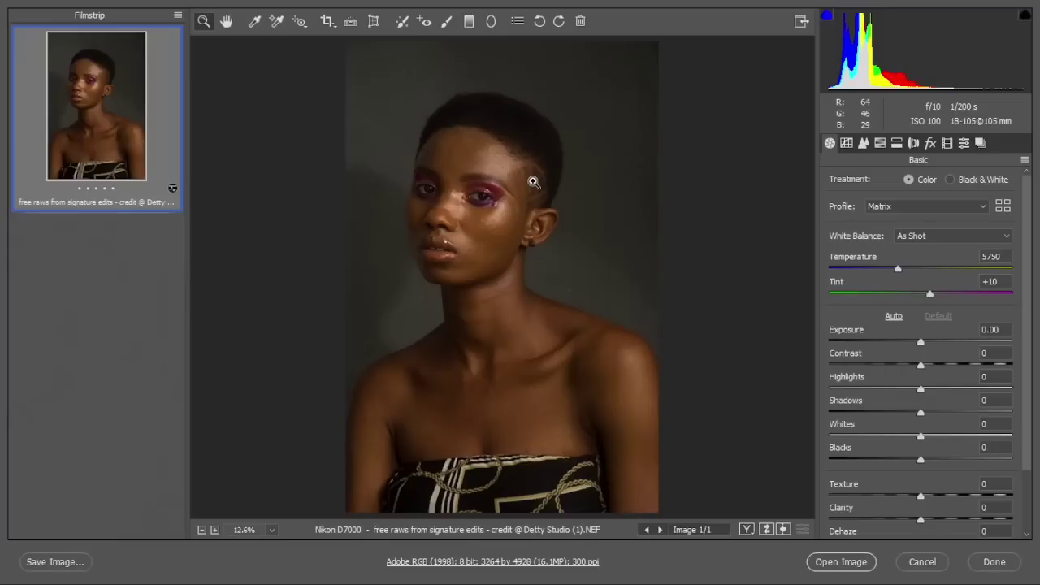
left_click_drag(920, 342, 935, 342)
left_click_drag(921, 366, 933, 366)
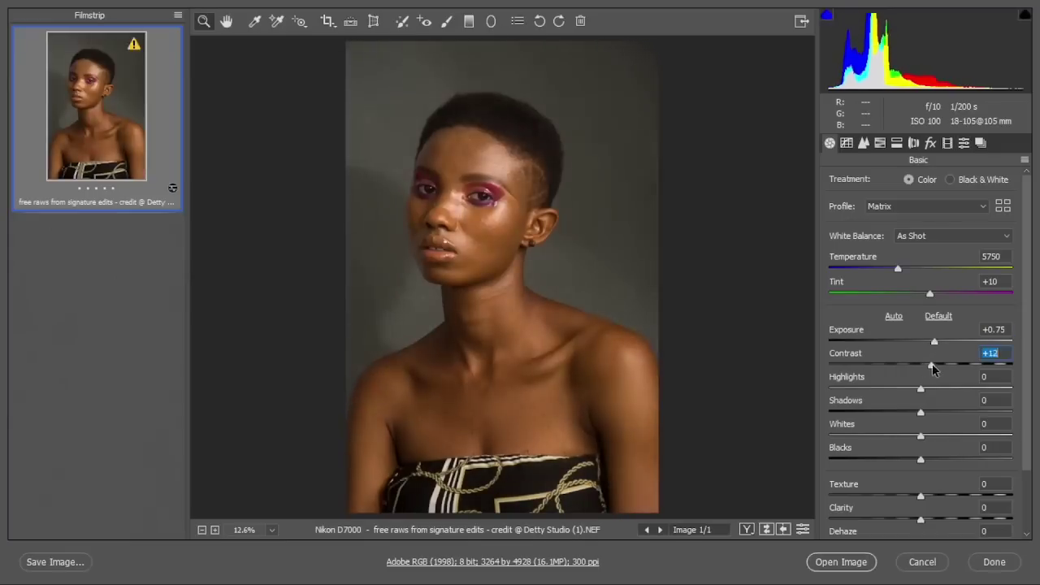
left_click_drag(920, 460, 903, 460)
left_click_drag(921, 436, 940, 412)
left_click_drag(933, 366, 936, 367)
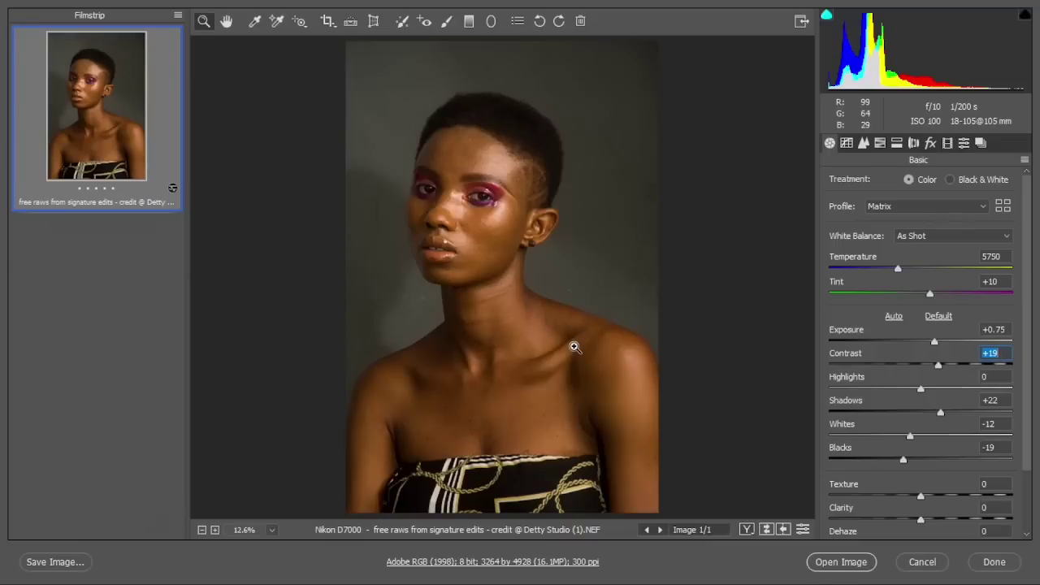
left_click(850, 562)
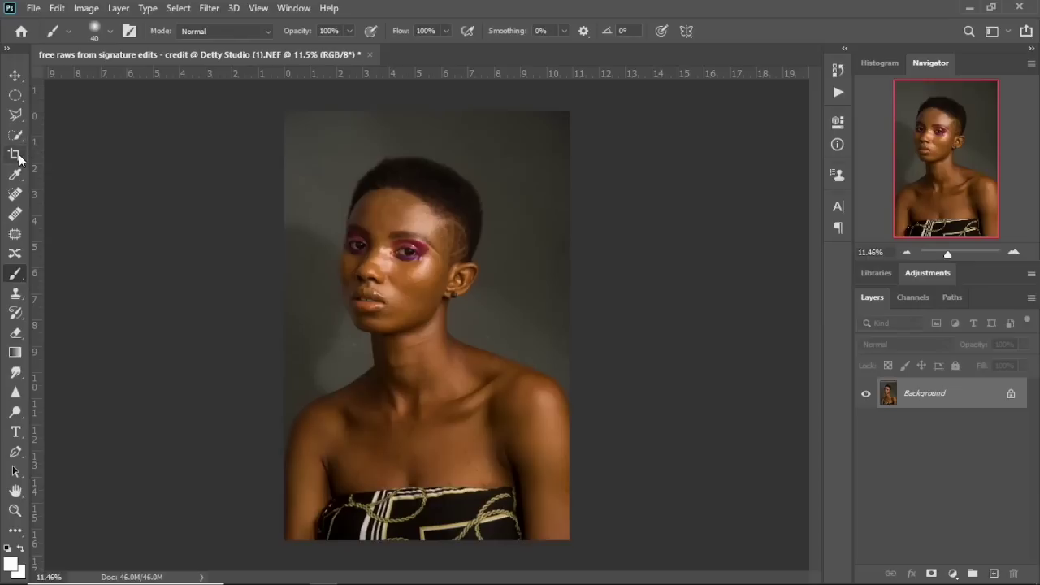
Step: Crop the portrait to a 4:5 (8:10) ratio framing the head and shoulders, cutting off the patterned top
left_click(16, 156)
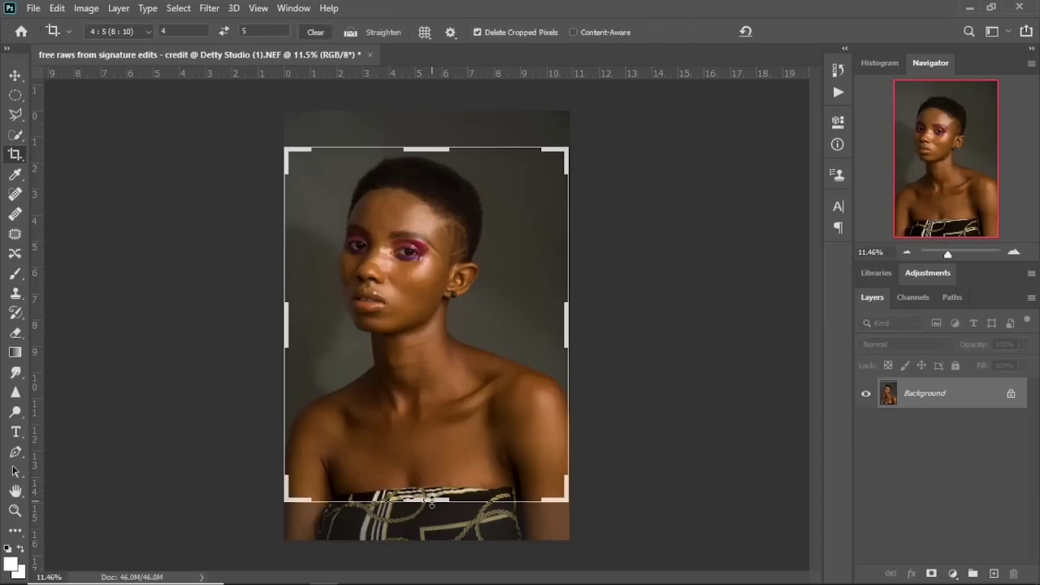
left_click_drag(428, 499, 428, 491)
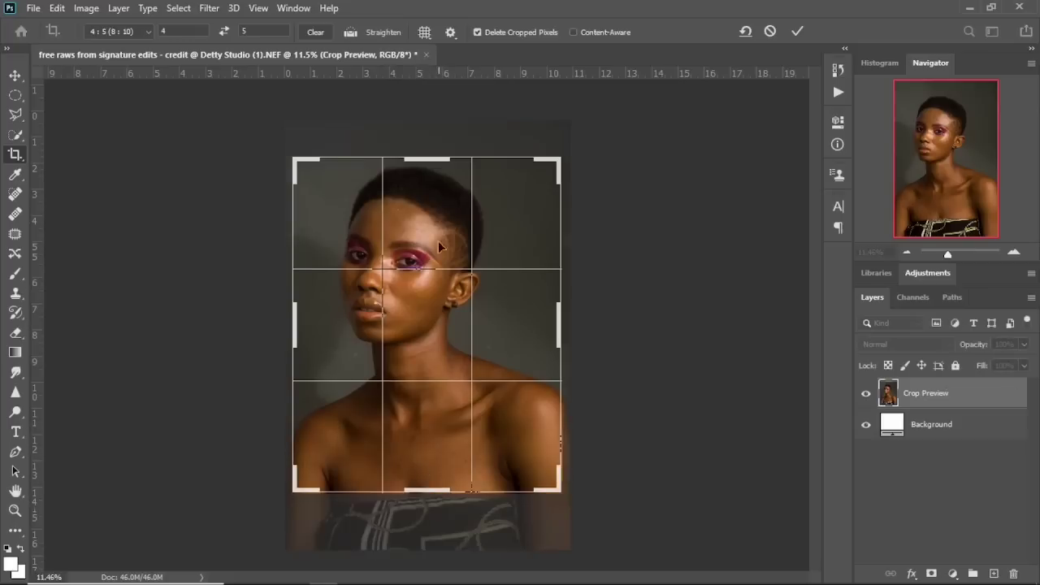
left_click_drag(427, 264, 435, 264)
left_click(132, 32)
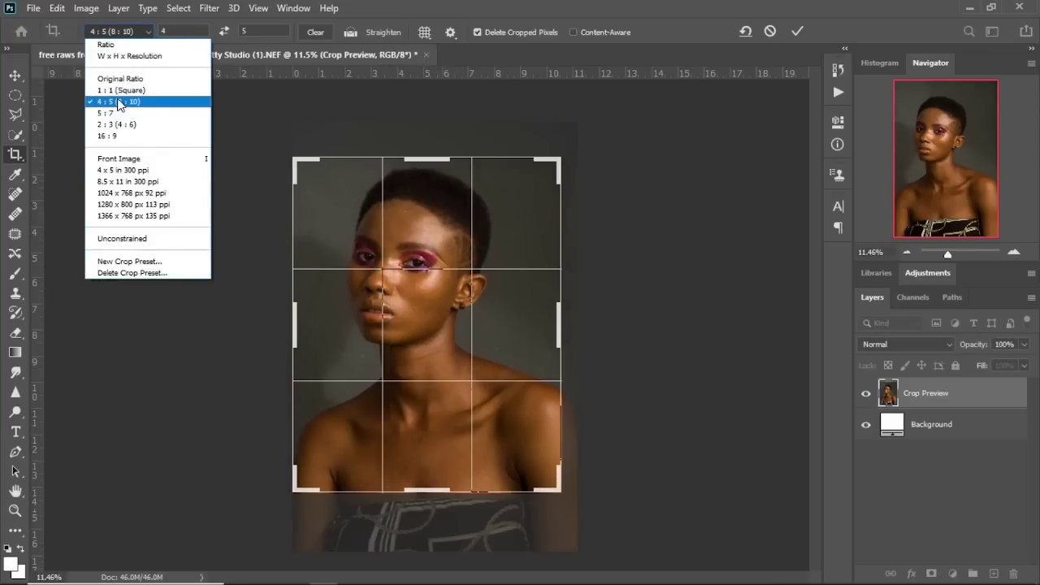
left_click(464, 318)
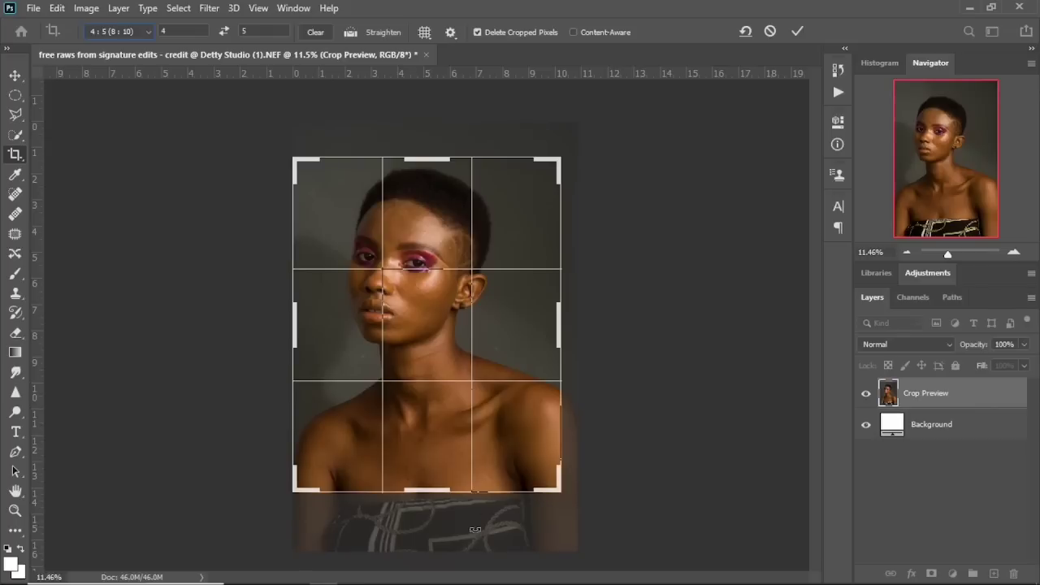
key("Return")
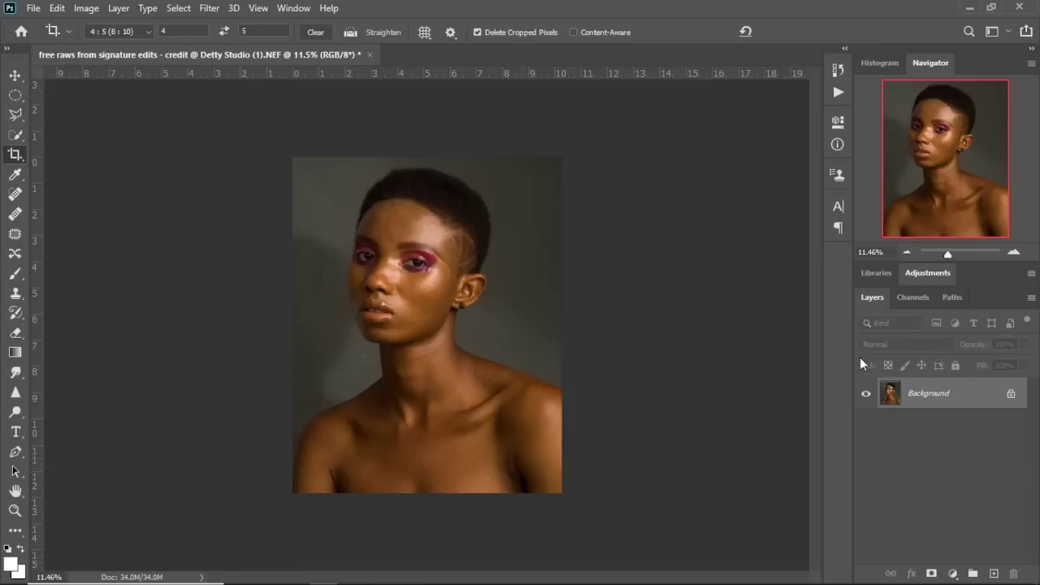
Step: Duplicate the Background layer twice and put both copies into one group
key("ctrl+j")
key("ctrl+j")
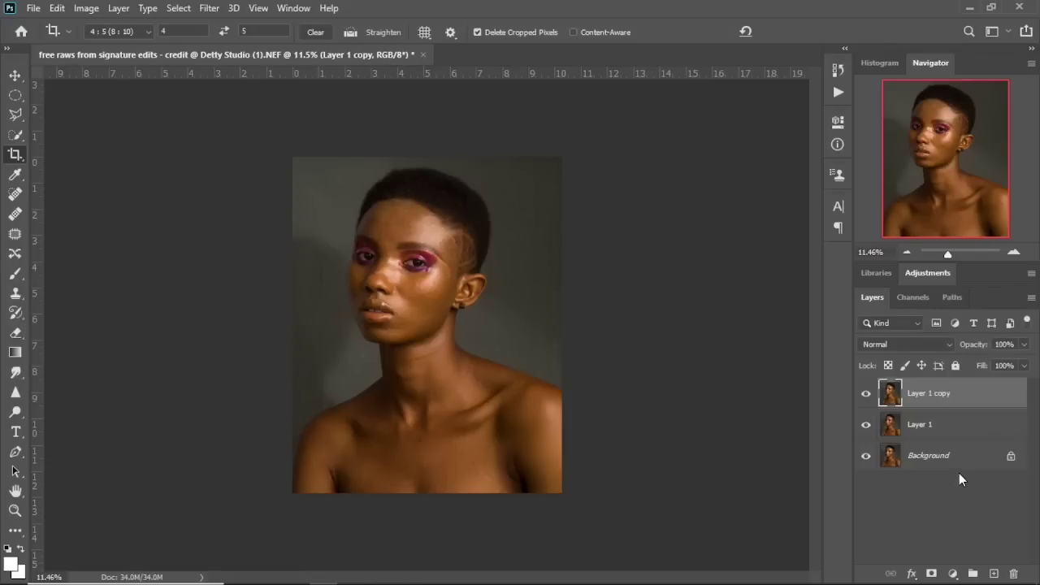
left_click(952, 429, "shift")
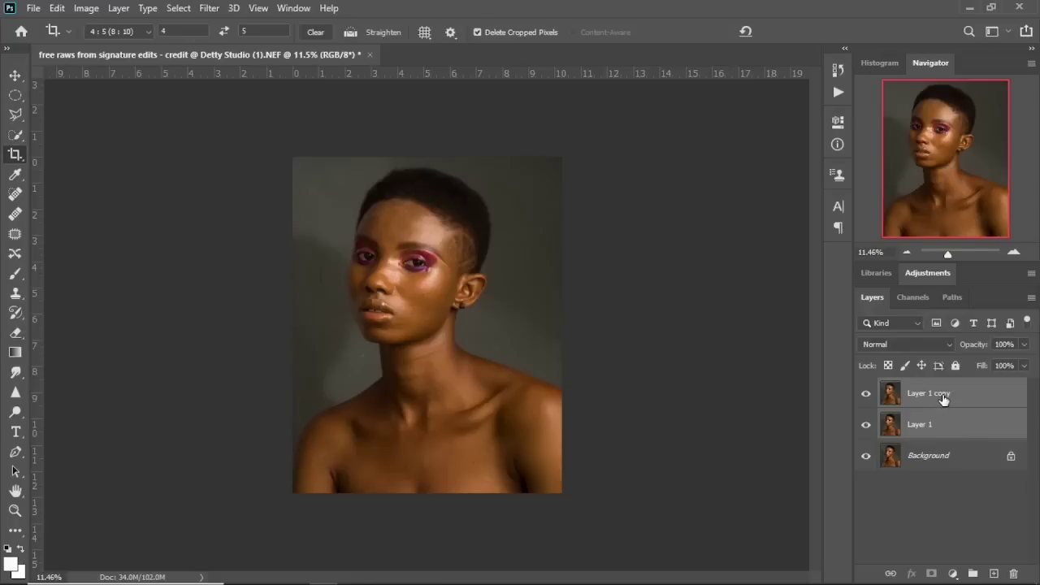
left_click_drag(961, 400, 973, 574)
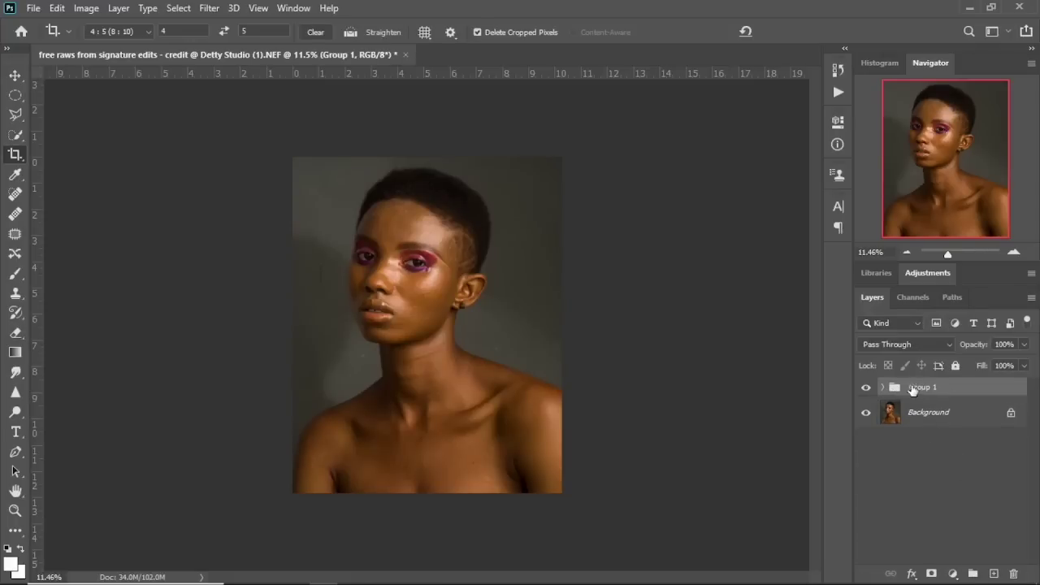
Step: Rename the new layer group as FS
double_click(923, 389)
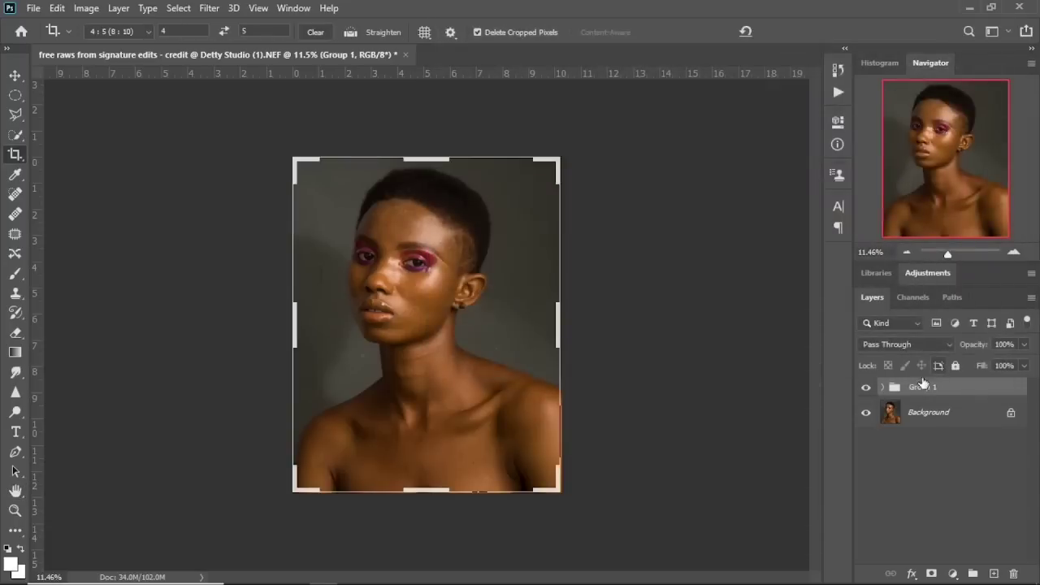
double_click(930, 389)
type("FS")
key("Return")
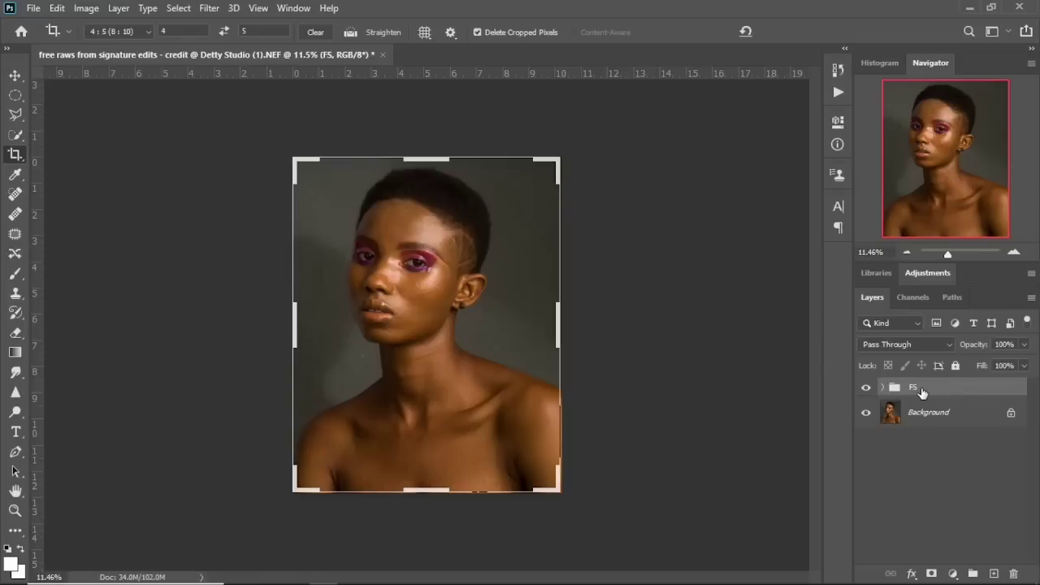
Step: Rename the lower layer inside the FS group as Low F and the upper one as High F
left_click(882, 388)
left_click(889, 446)
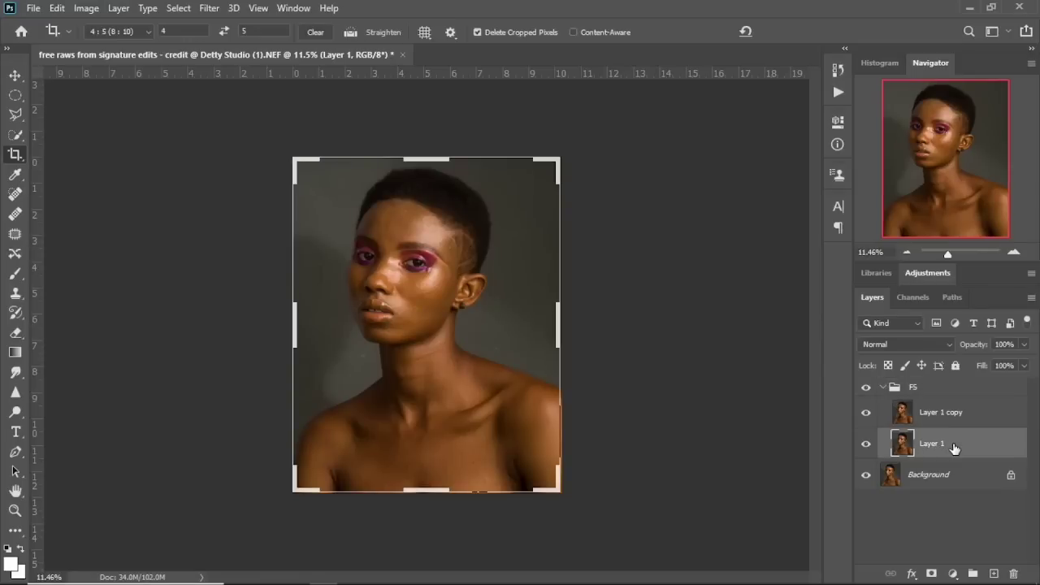
double_click(939, 445)
type("Low F")
double_click(944, 414)
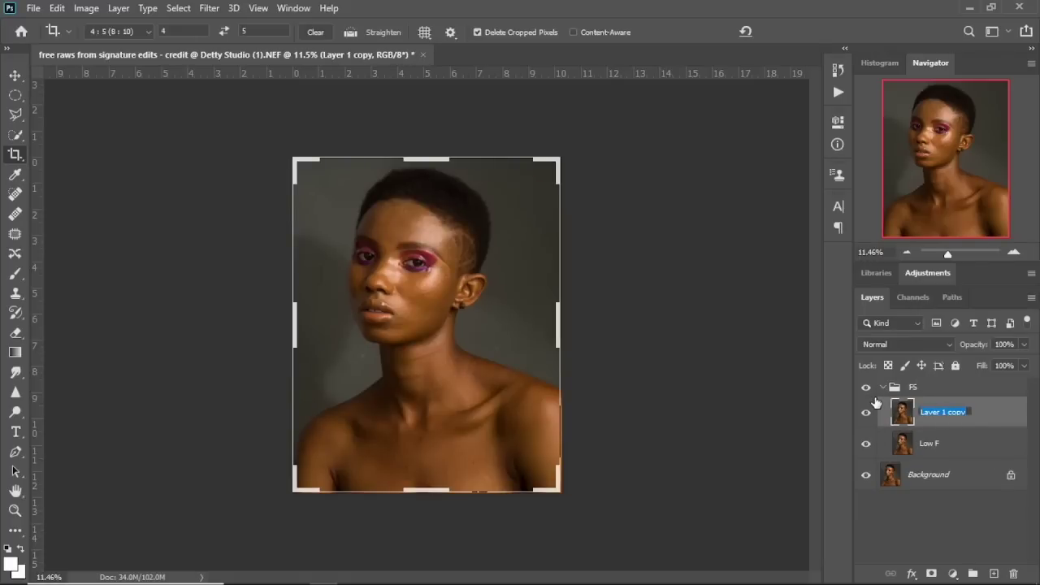
type("High F")
key("Return")
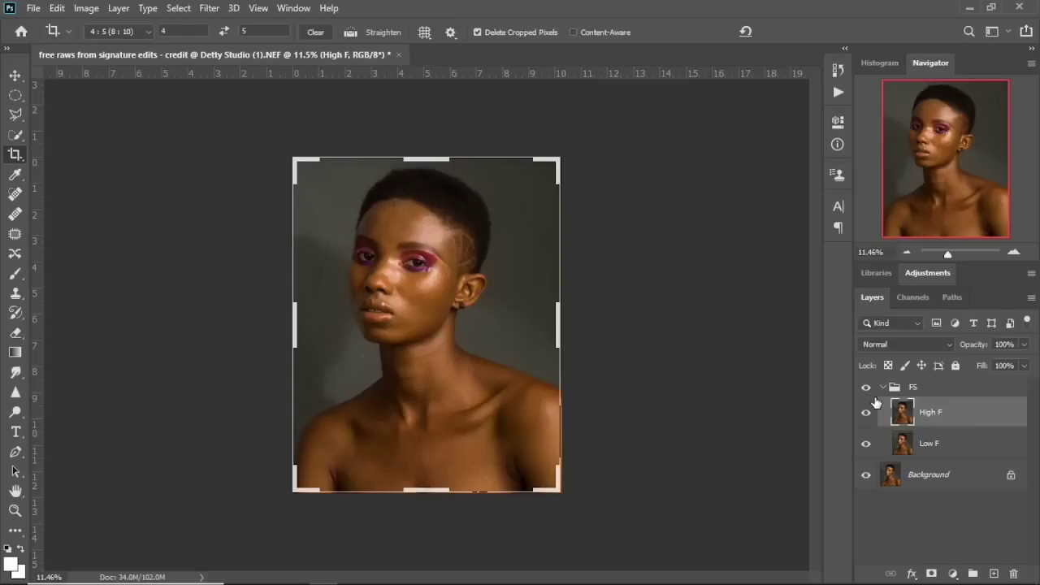
Step: Apply a 10-pixel Gaussian Blur to the Low F layer and check the result with High F briefly hidden
left_click(948, 441)
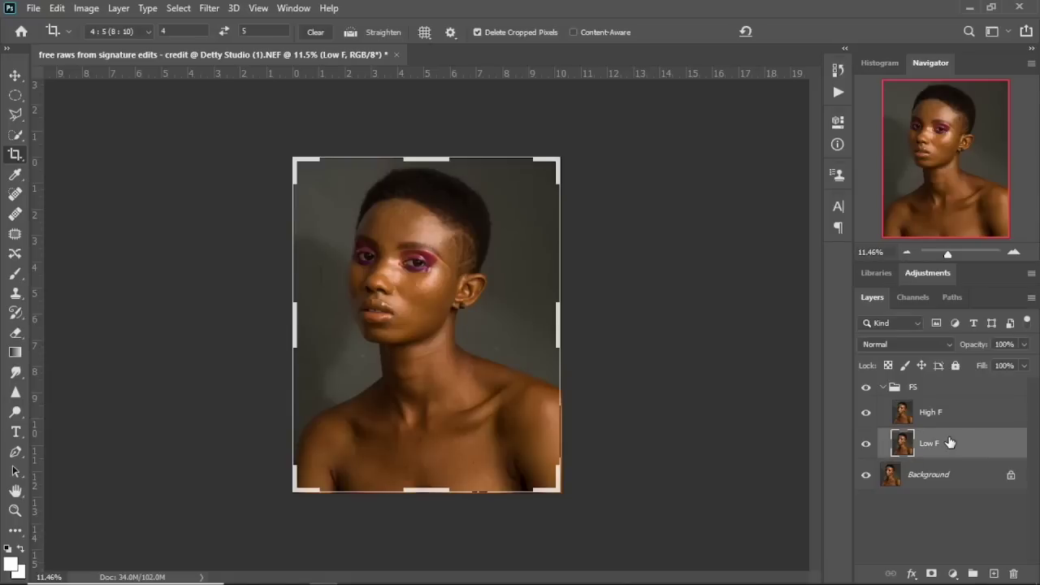
left_click(208, 8)
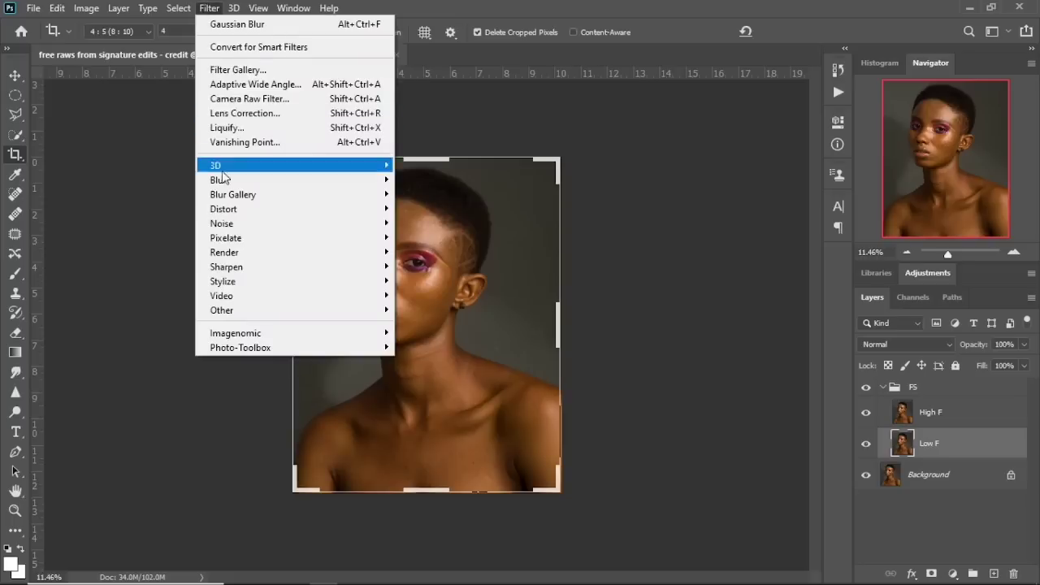
mouse_move(236, 180)
left_click(434, 235)
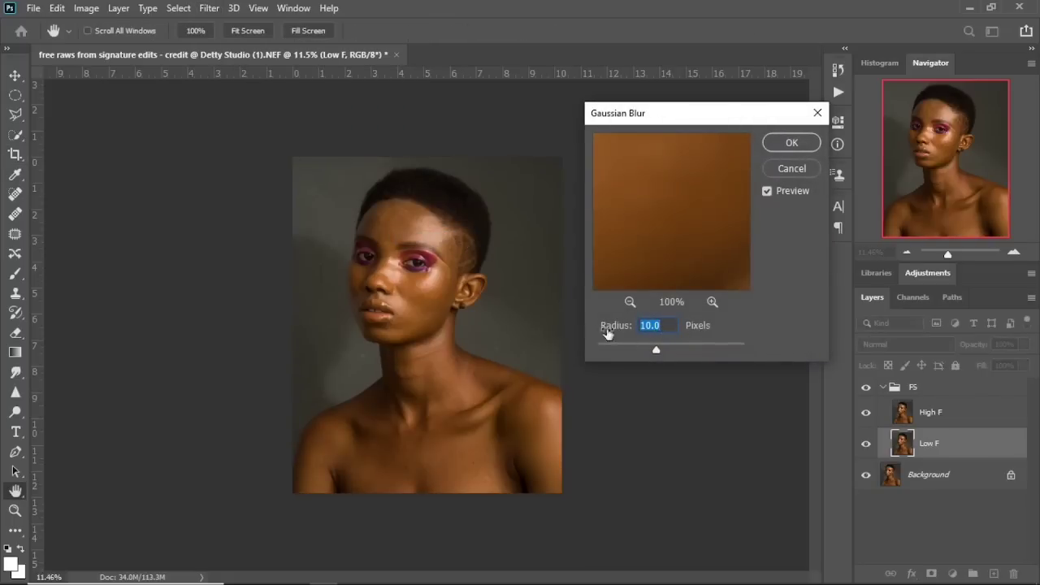
left_click(790, 143)
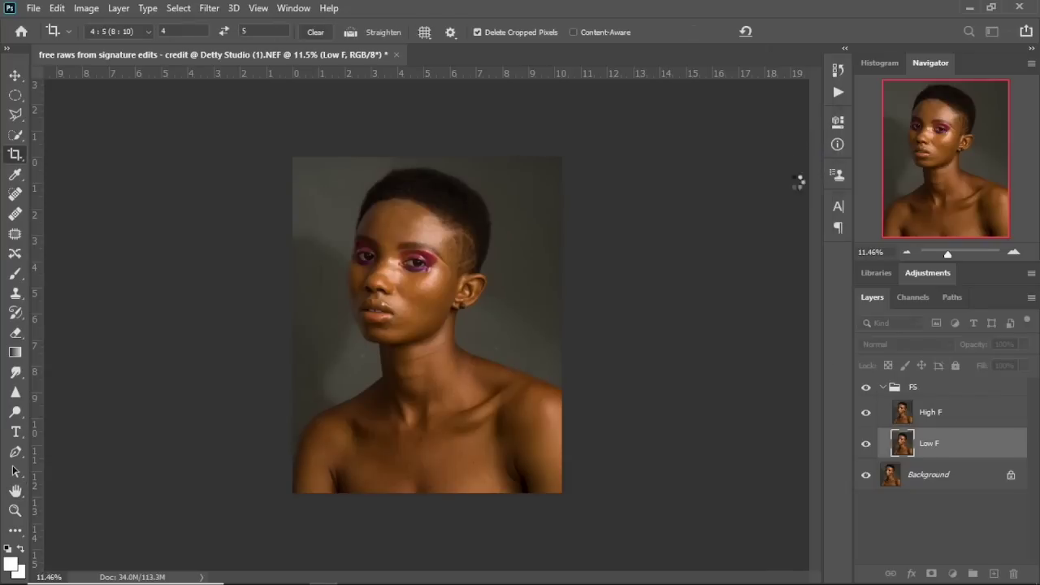
left_click(866, 412)
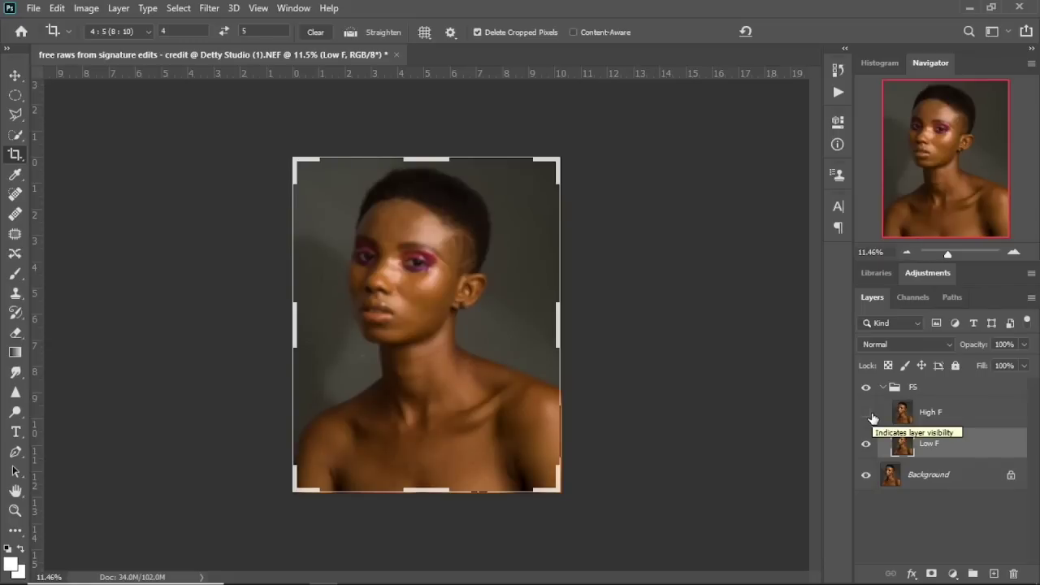
left_click(868, 415)
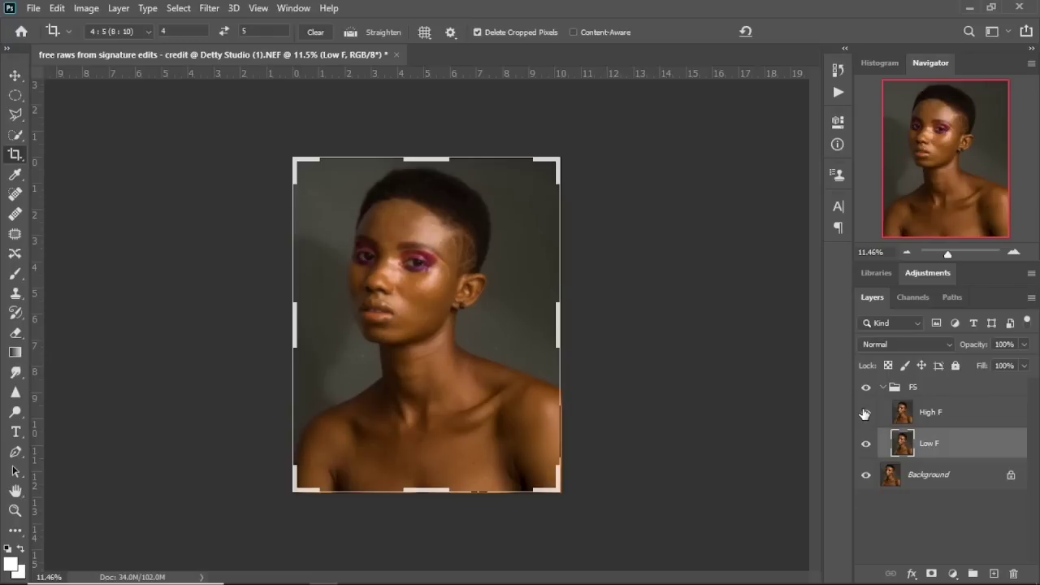
Step: Use Apply Image on the High F layer with source layer Low F, channel RGB, blending Subtract, opacity 100%, scale 2 and offset 128
left_click(924, 419)
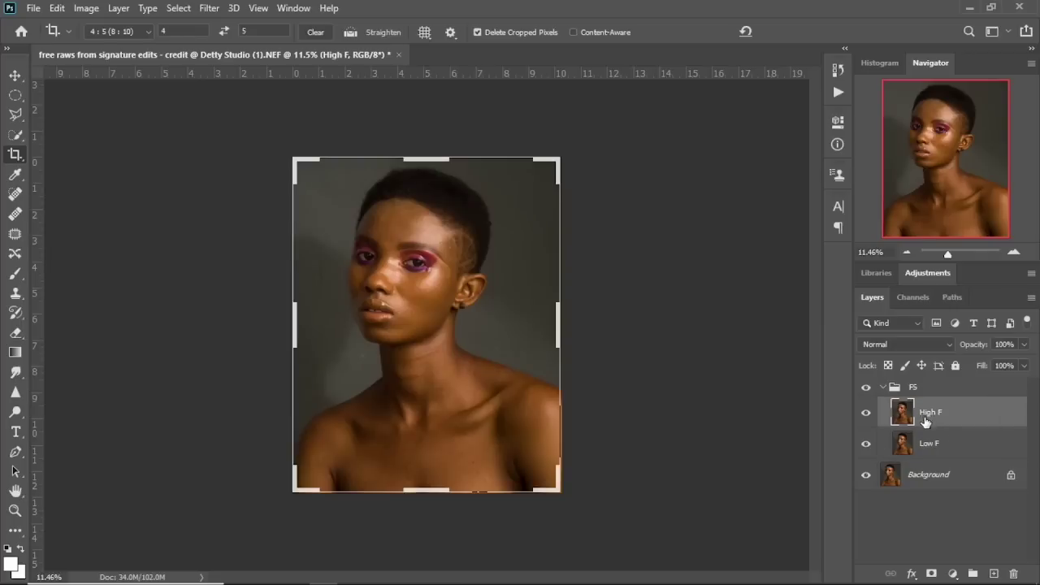
left_click(85, 8)
left_click(157, 230)
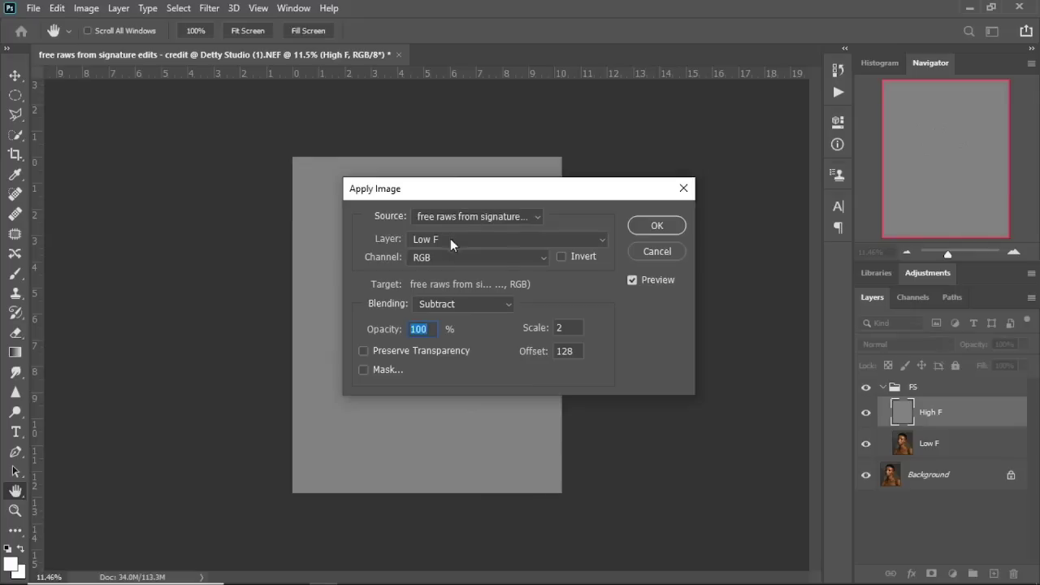
left_click(457, 239)
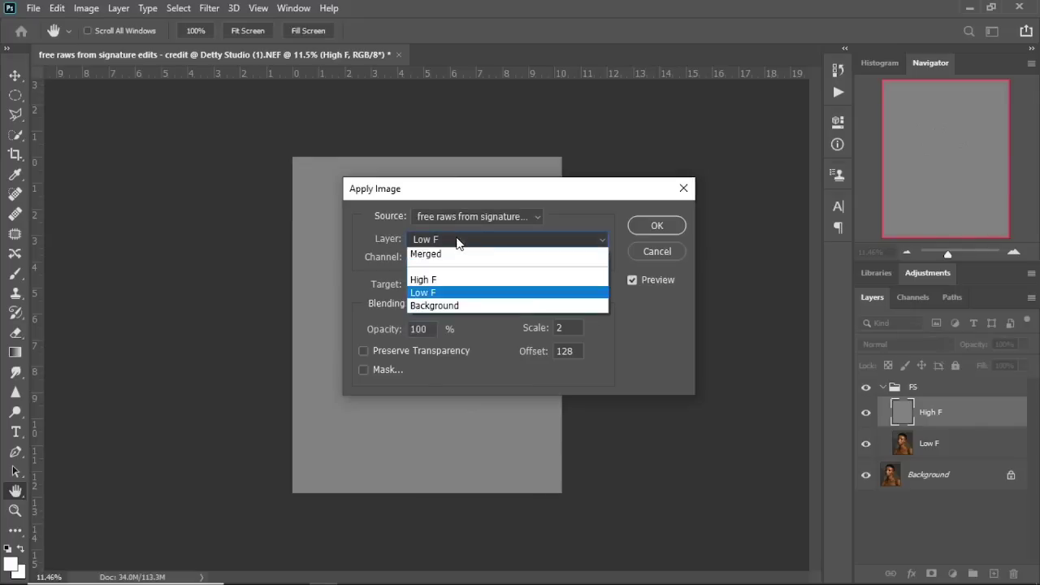
left_click(455, 294)
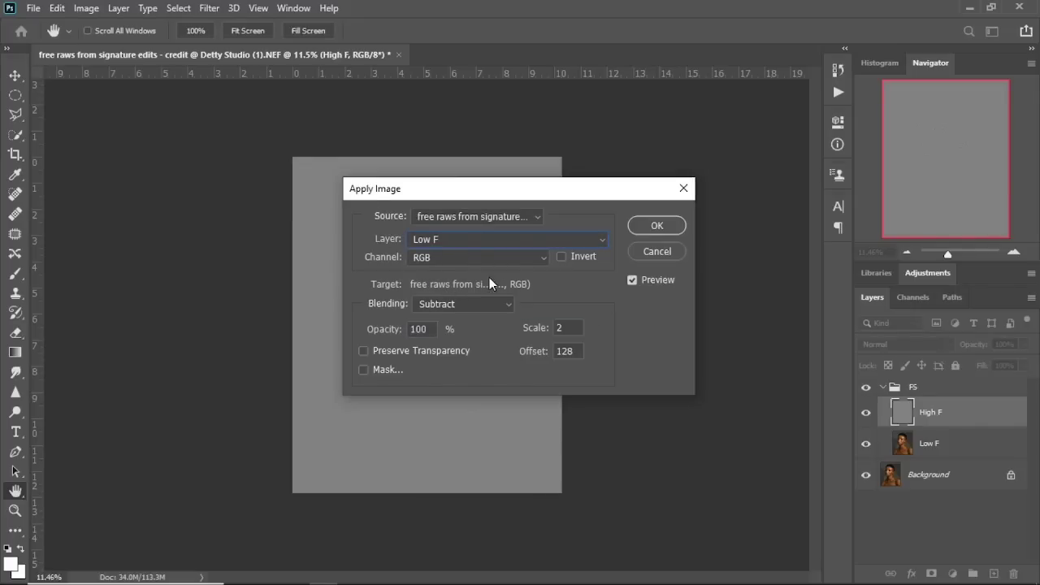
left_click(452, 257)
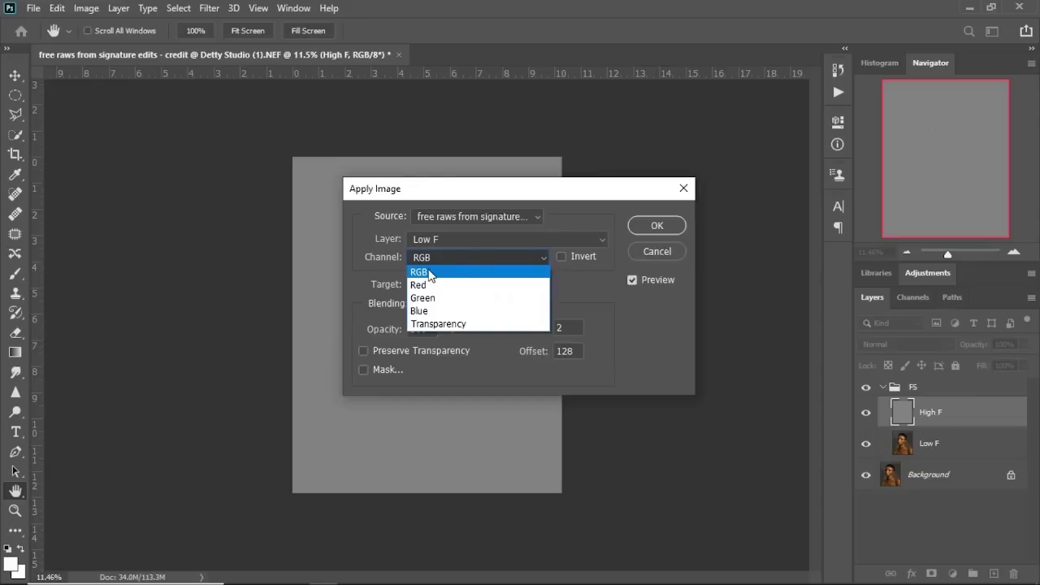
left_click(453, 271)
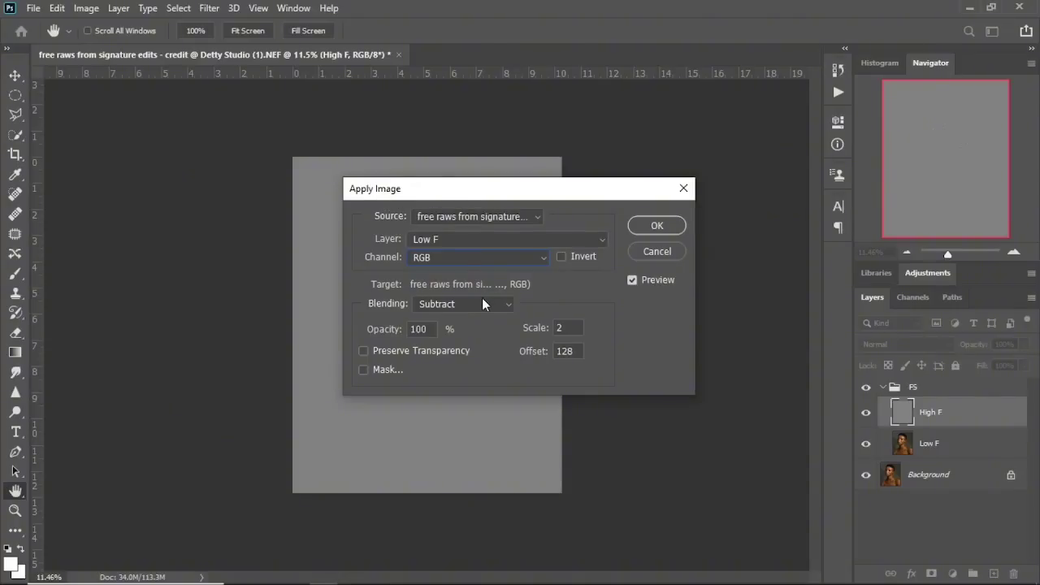
left_click(455, 304)
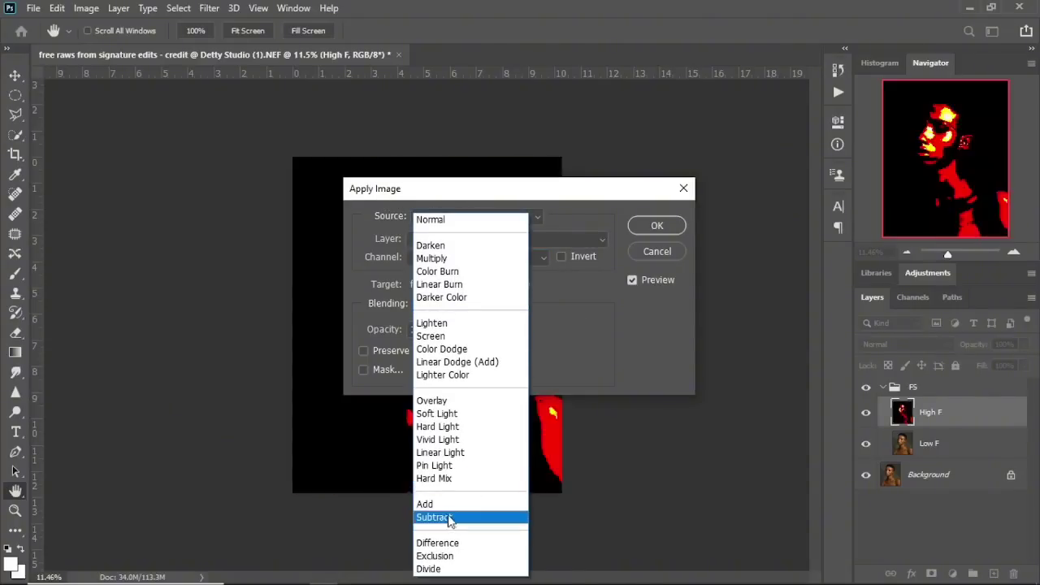
left_click(453, 517)
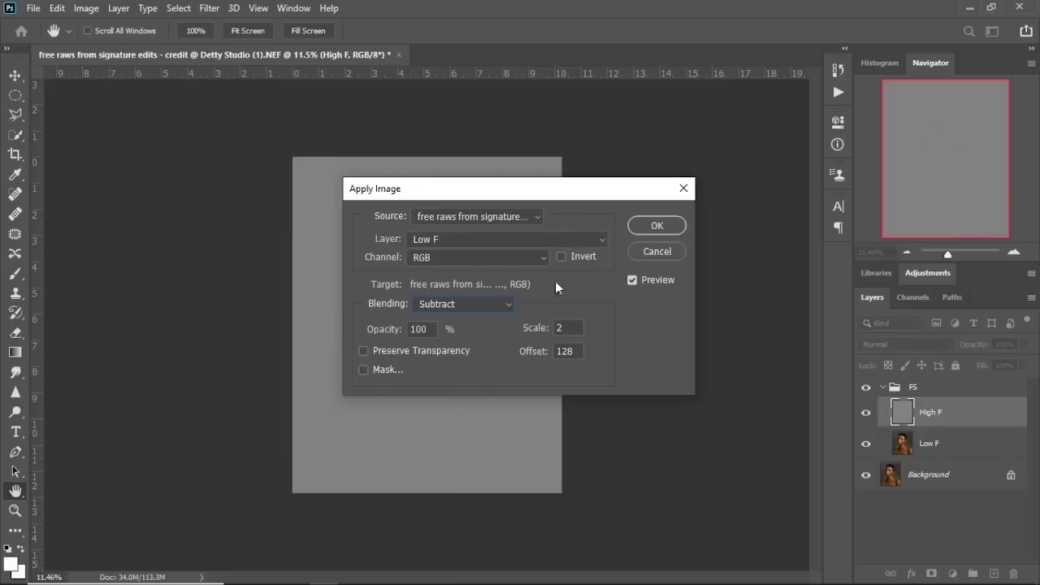
left_click(650, 226)
key("c")
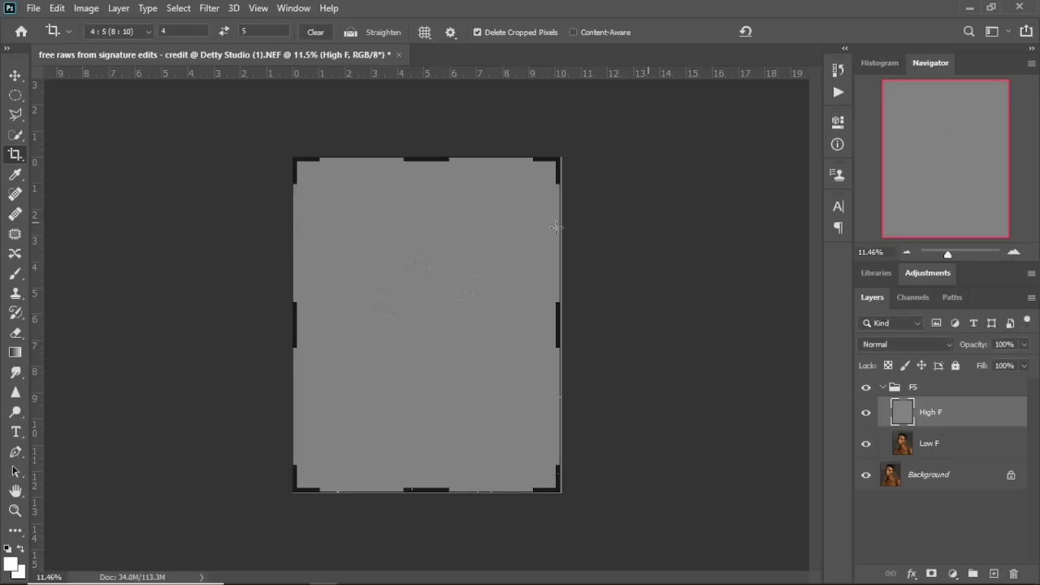
Step: Set the High F layer's blend mode to Linear Light and compare the image with the FS group hidden and shown
left_click(913, 344)
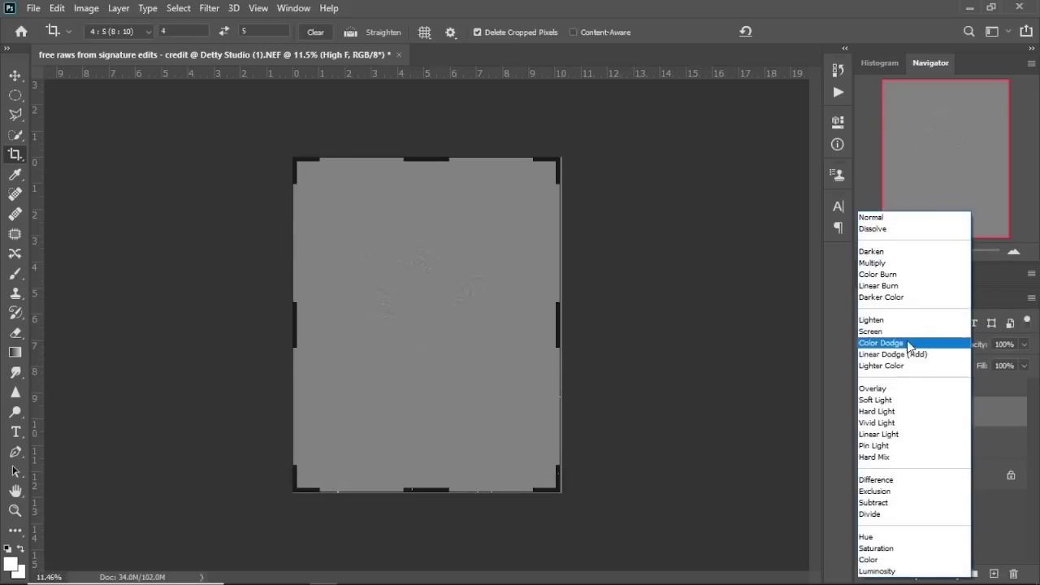
left_click(893, 435)
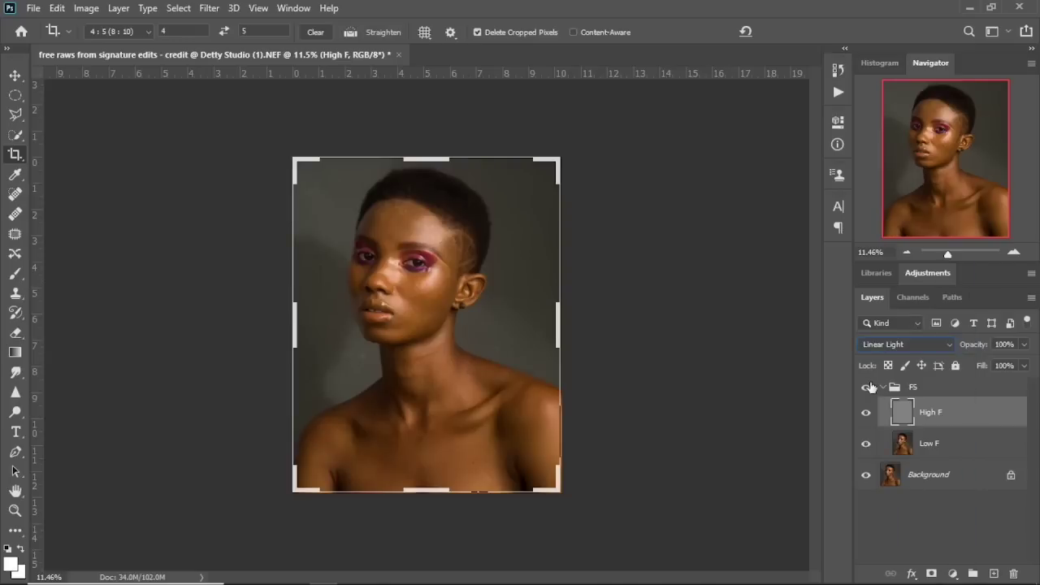
left_click(866, 388)
left_click(866, 388)
left_click(866, 387)
left_click(866, 389)
left_click(866, 388)
Step: Select the Low F layer and activate the Mixer Brush Tool with the brush cleaned after each stroke
left_click(925, 442)
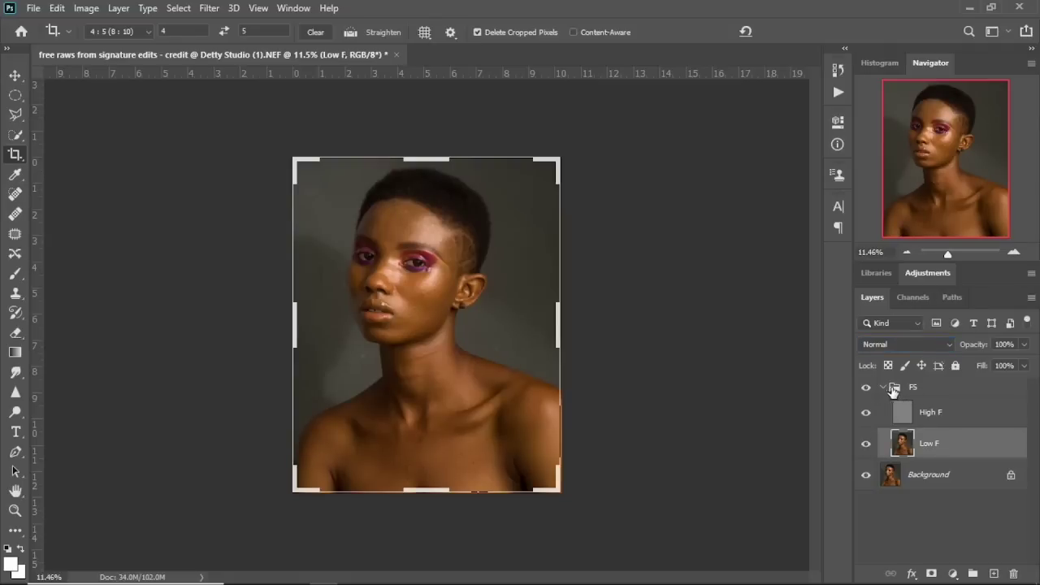
key("b")
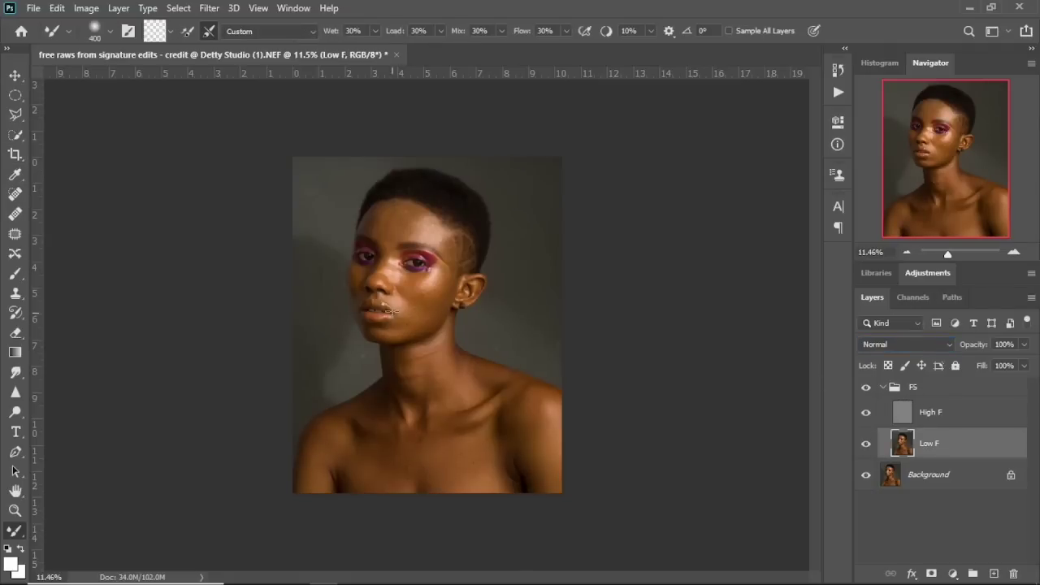
right_click(13, 534)
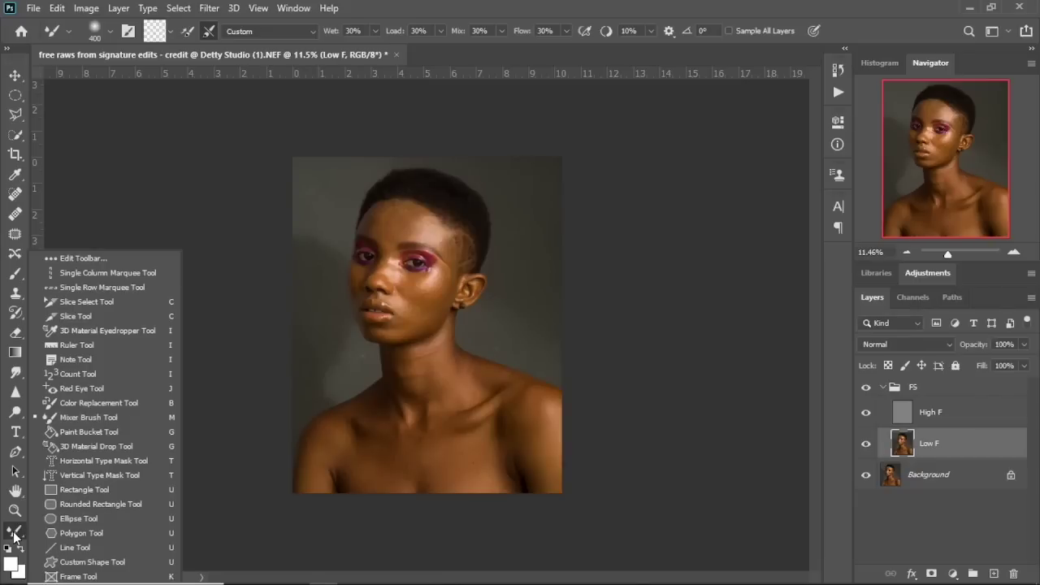
left_click(18, 532)
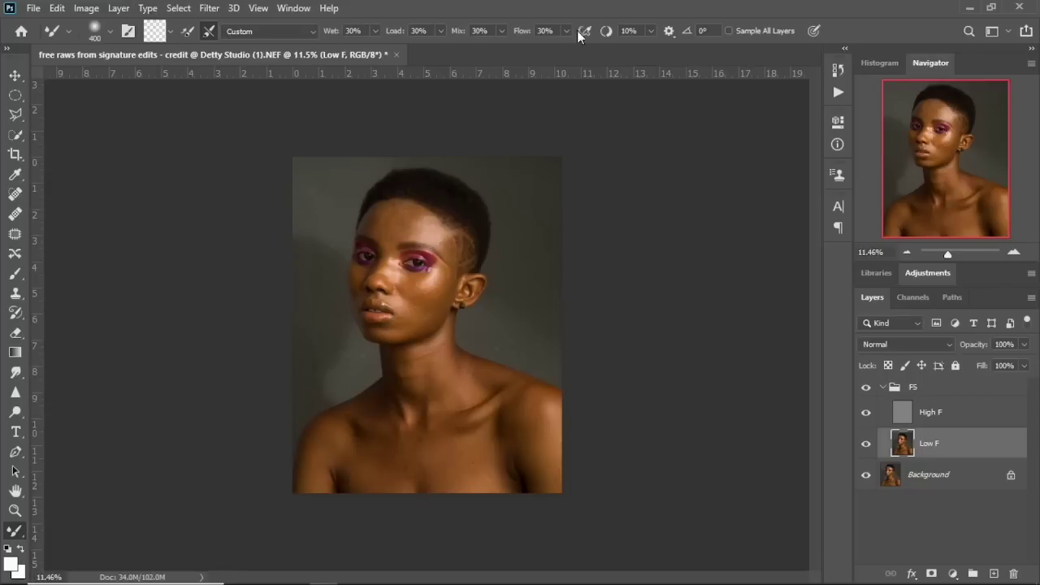
left_click(208, 32)
Step: Smooth the skin tones of the forehead, cheeks and face on Low F with a small Mixer Brush, around 125 px
scroll(466, 221, "up", 2)
scroll(466, 221, "up", 1)
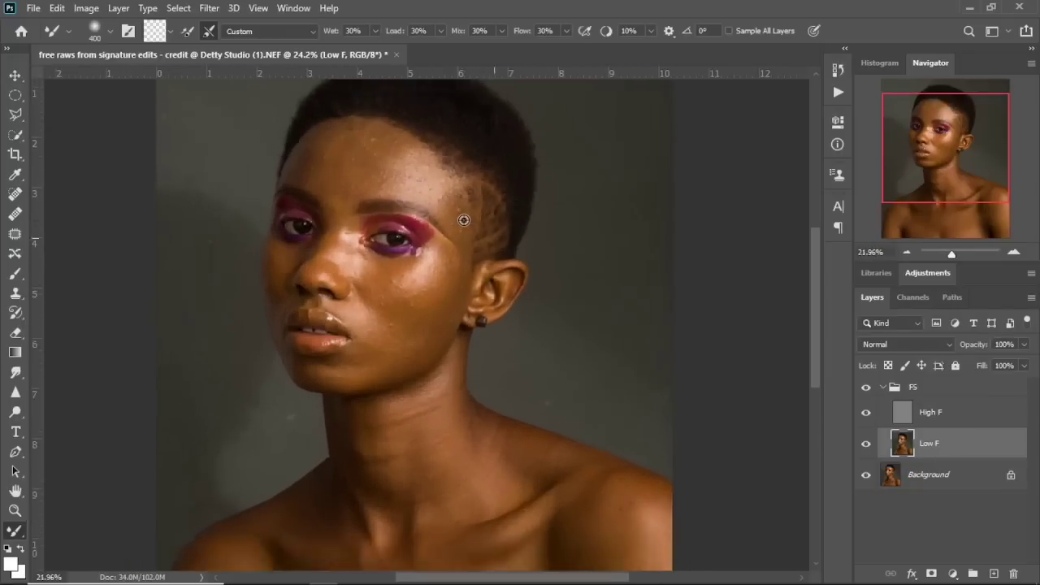
key("ctrl+0")
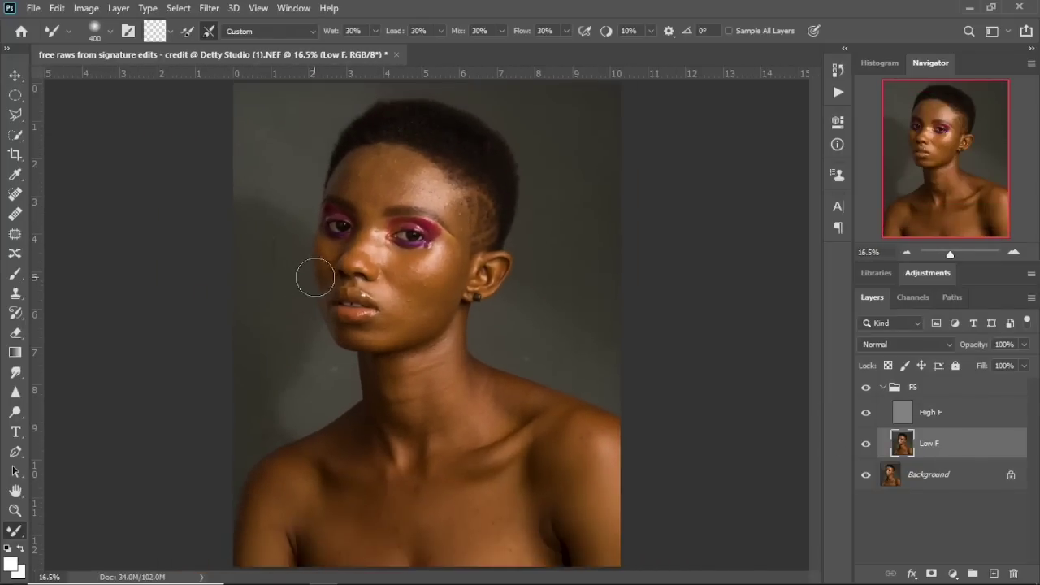
key("bracketleft")
key("bracketleft")
key("bracketleft")
key("bracketleft")
key("bracketleft")
key("bracketright")
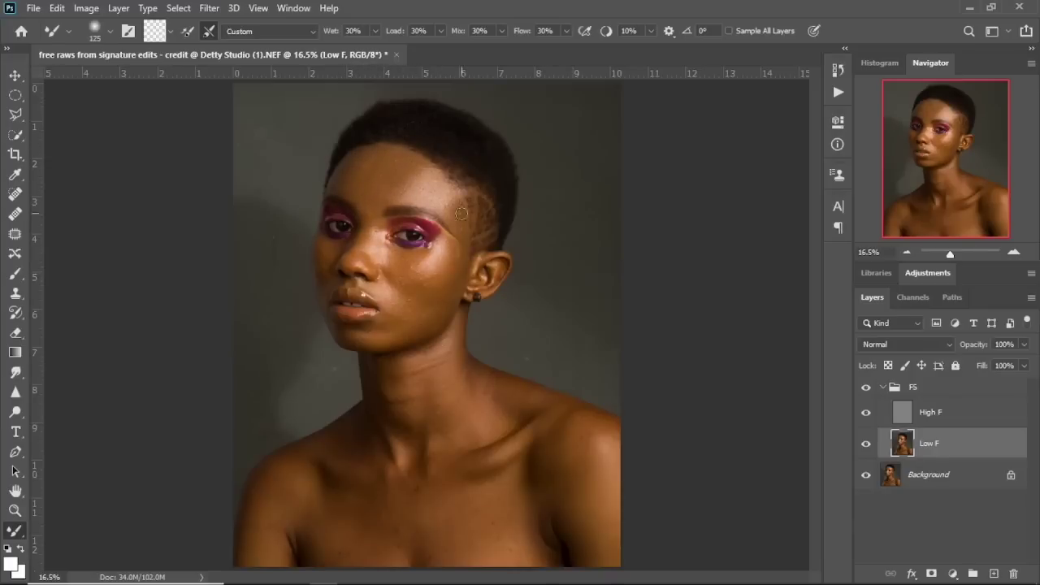
key("bracketleft")
key("bracketleft")
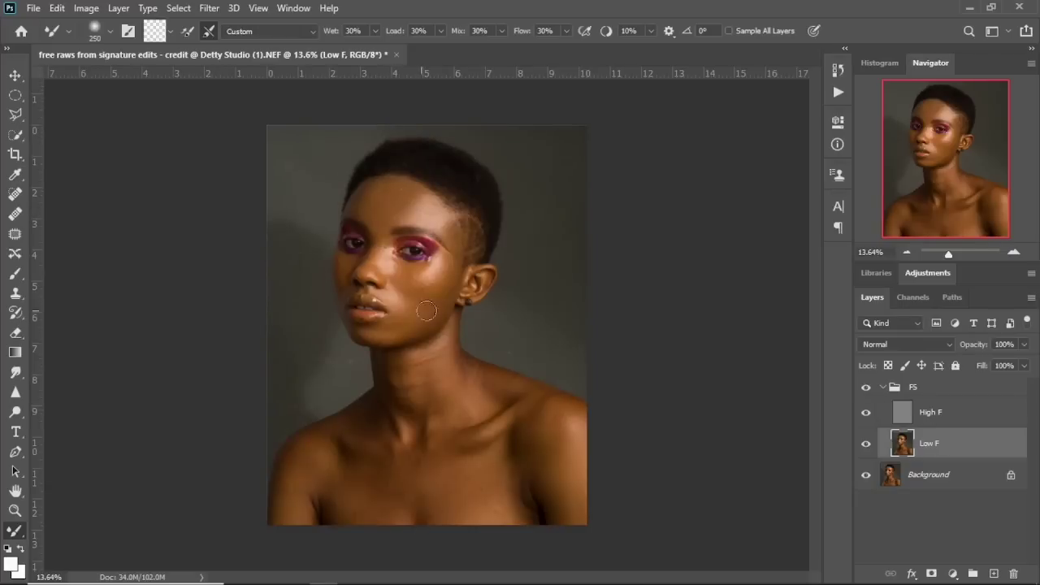
Step: Blend the skin tones of the neck, shoulders and chest on Low F with a larger Mixer Brush, about 300 to 400 px
key("bracketright")
key("bracketright")
key("bracketright")
left_click_drag(426, 403, 437, 398)
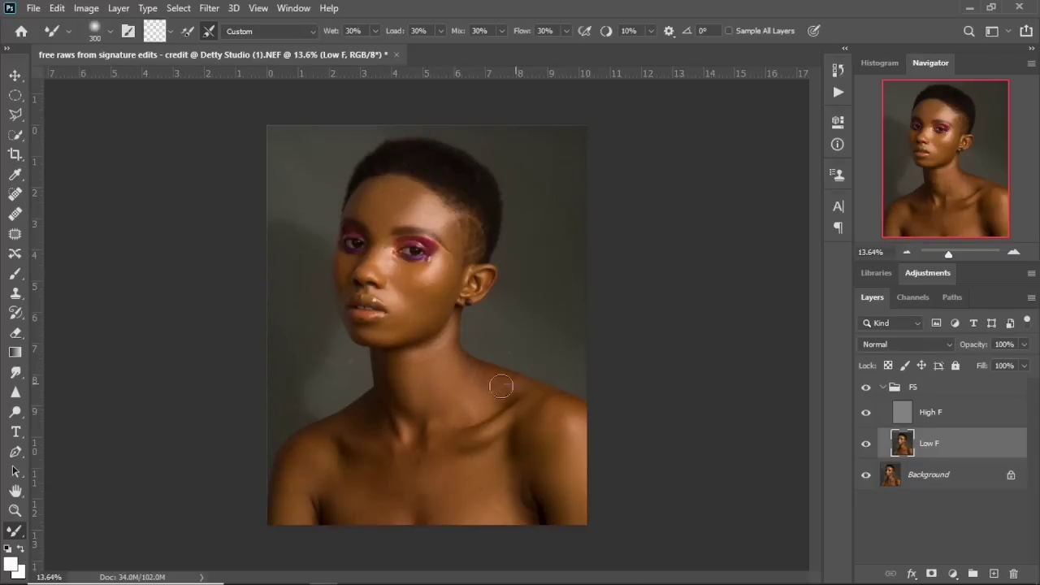
key("bracketleft")
key("bracketleft")
key("bracketright")
key("bracketright")
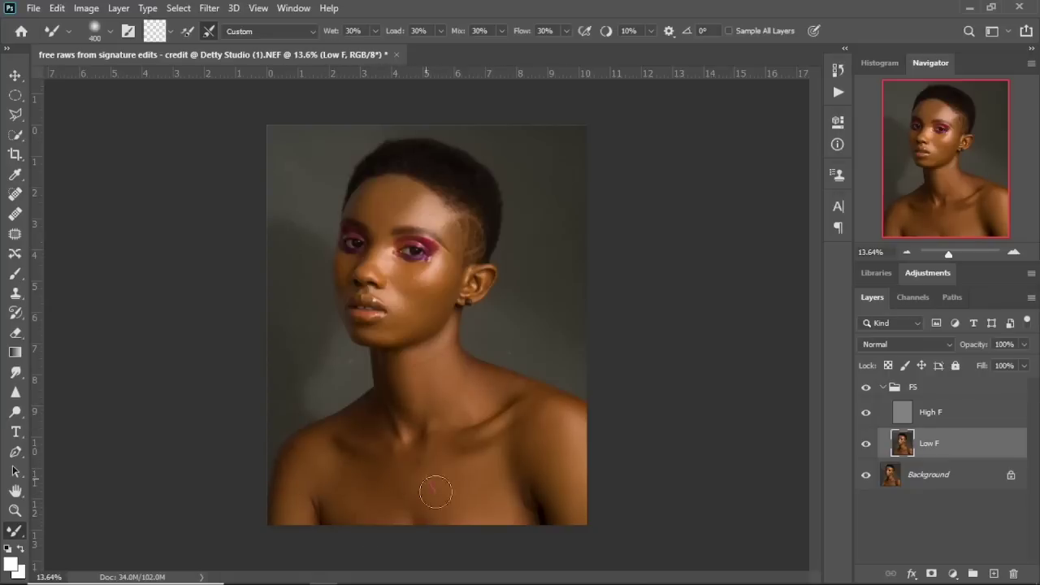
Step: Select the High F layer and activate the Clone Stamp Tool for texture cleanup on the face
left_click(926, 414)
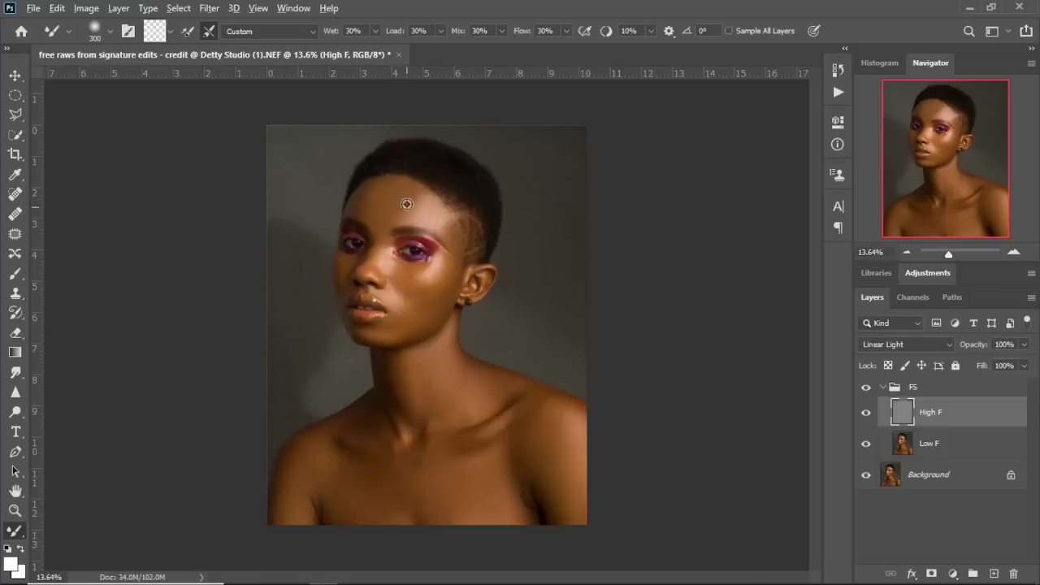
scroll(403, 197, "up", 3)
scroll(403, 198, "down", 3)
scroll(406, 204, "up", 2)
scroll(409, 206, "down", 1)
scroll(435, 207, "up", 3)
scroll(434, 206, "up", 2)
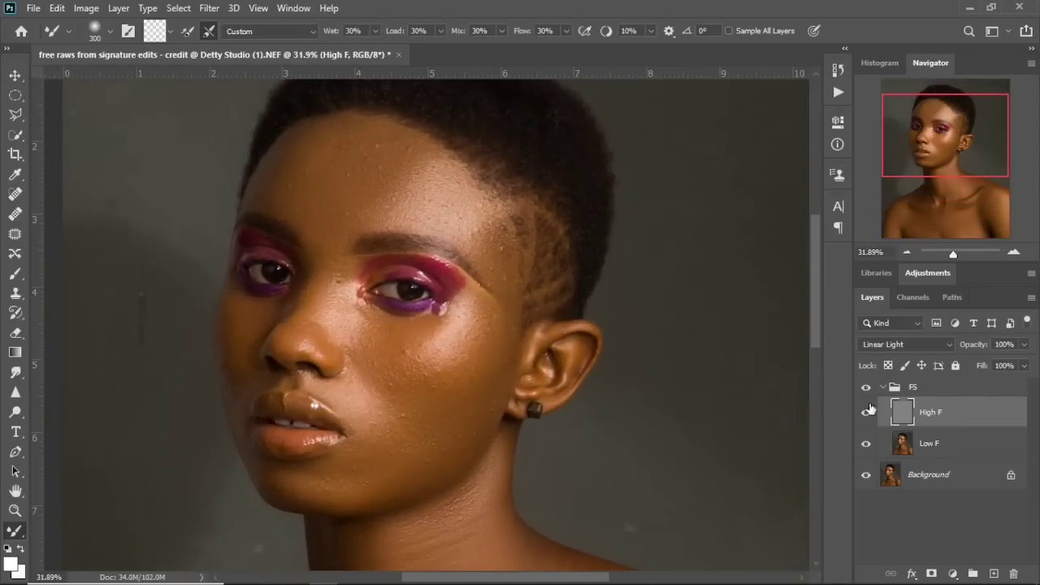
key("s")
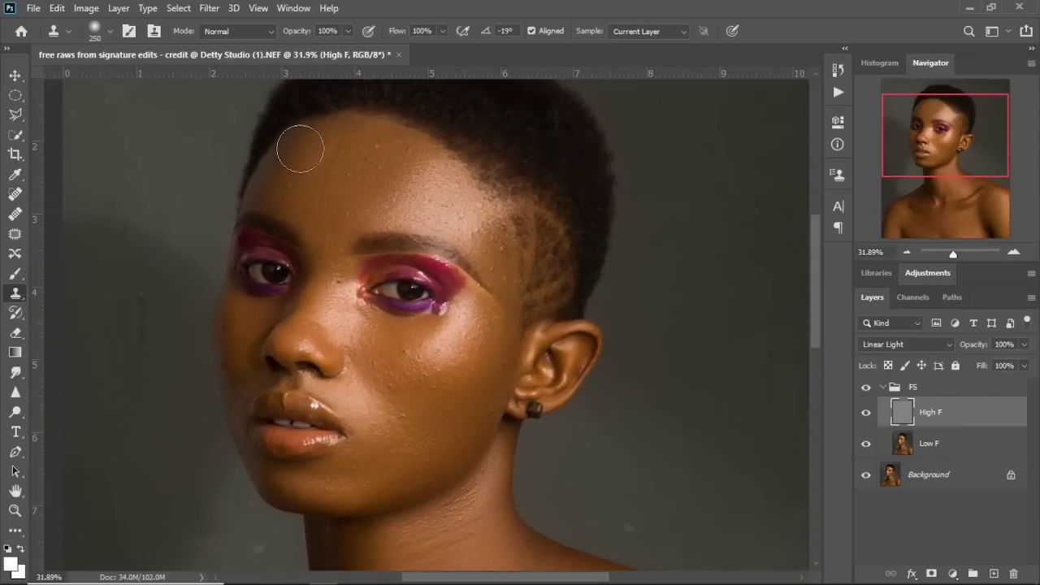
right_click(16, 294)
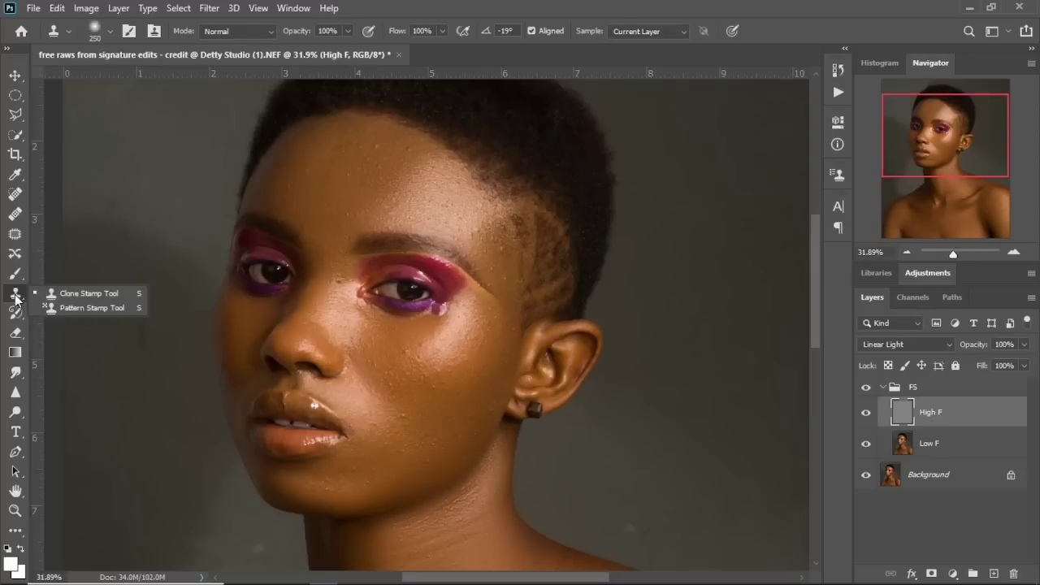
left_click(82, 293)
Step: Clone clean skin texture over the bumps on the forehead, cheeks and under the eye, using a 60 px brush on High F
key("bracketleft")
key("bracketleft")
key("bracketleft")
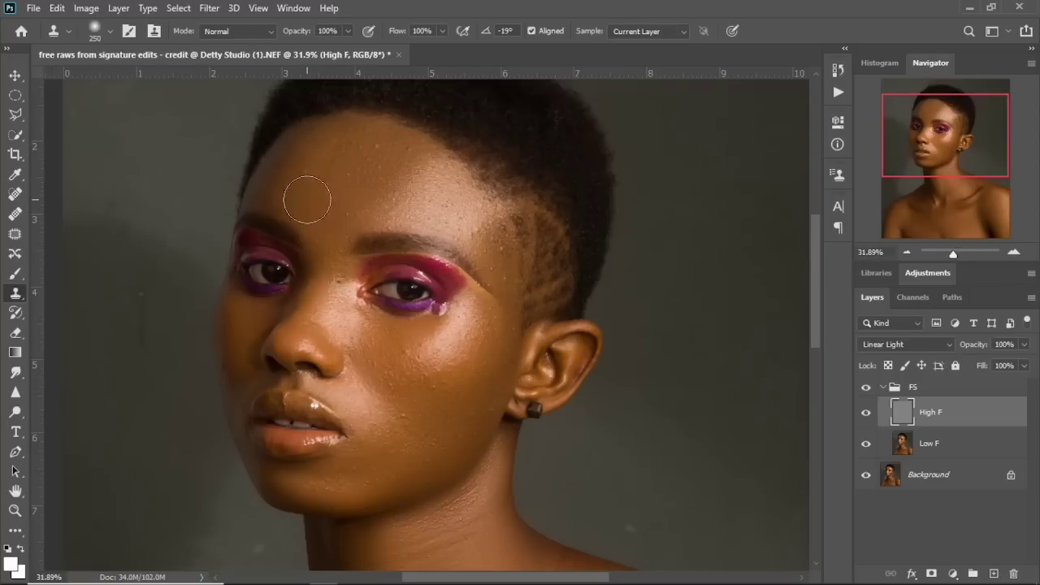
key("bracketleft")
key("bracketleft")
key("bracketleft")
key("bracketleft")
scroll(399, 365, "down", 2)
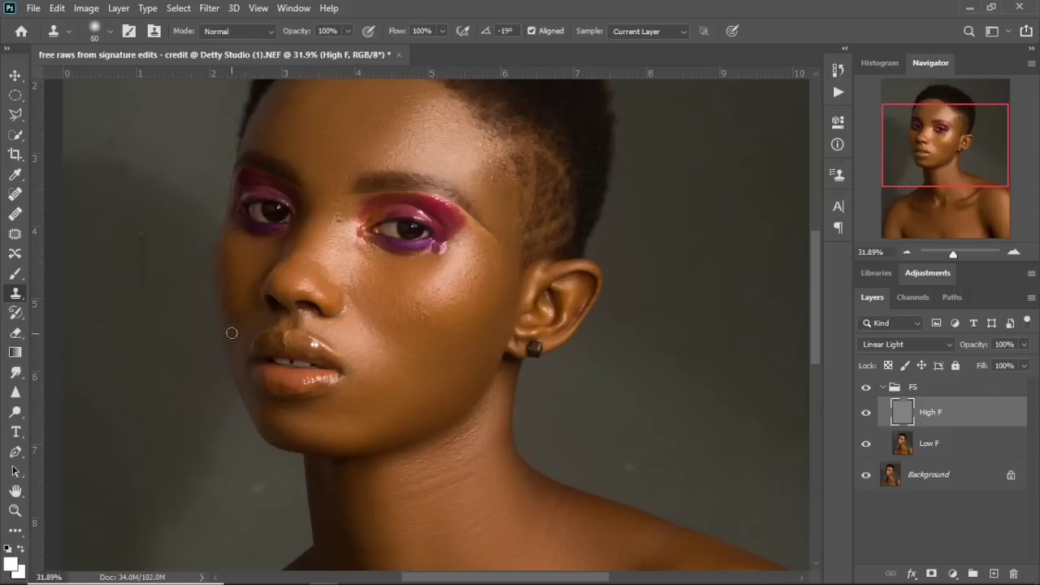
scroll(353, 237, "down", 1)
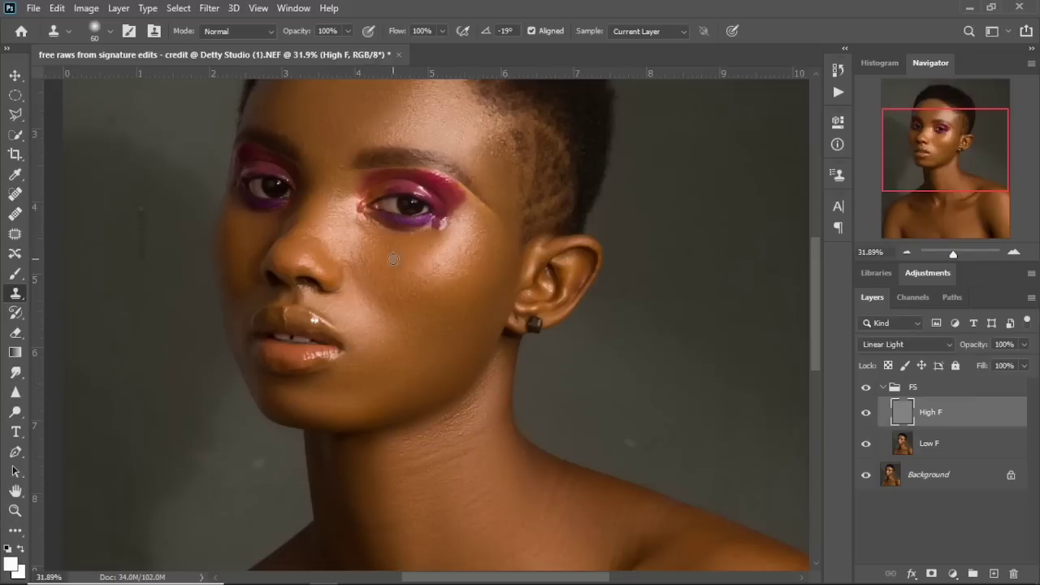
left_click(441, 222)
left_click(364, 224)
Step: Clone out the spots and moles across the chest on High F with an 80 px brush
scroll(409, 260, "down", 1)
left_click(222, 442)
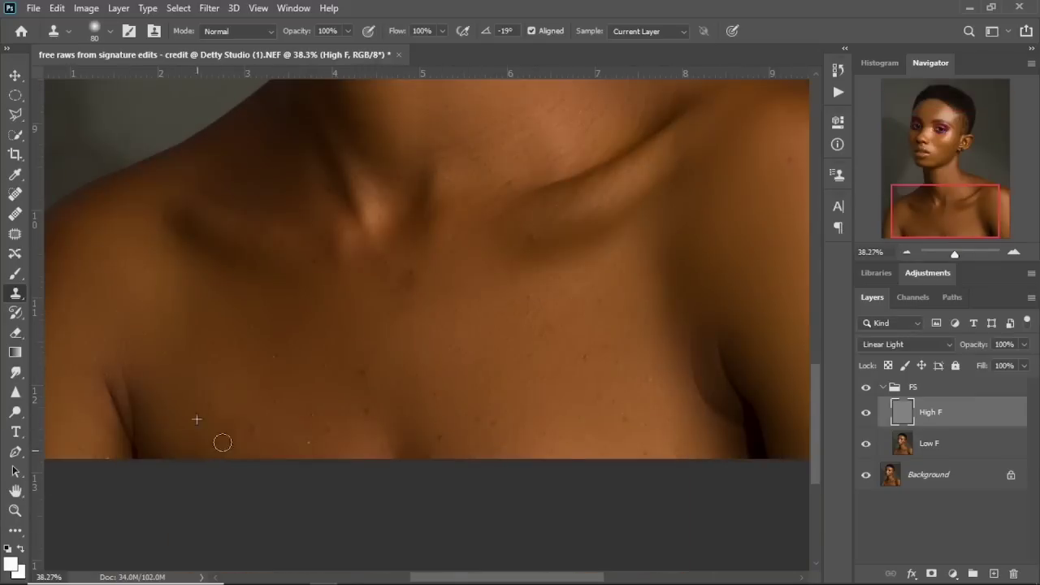
scroll(450, 409, "down", 1)
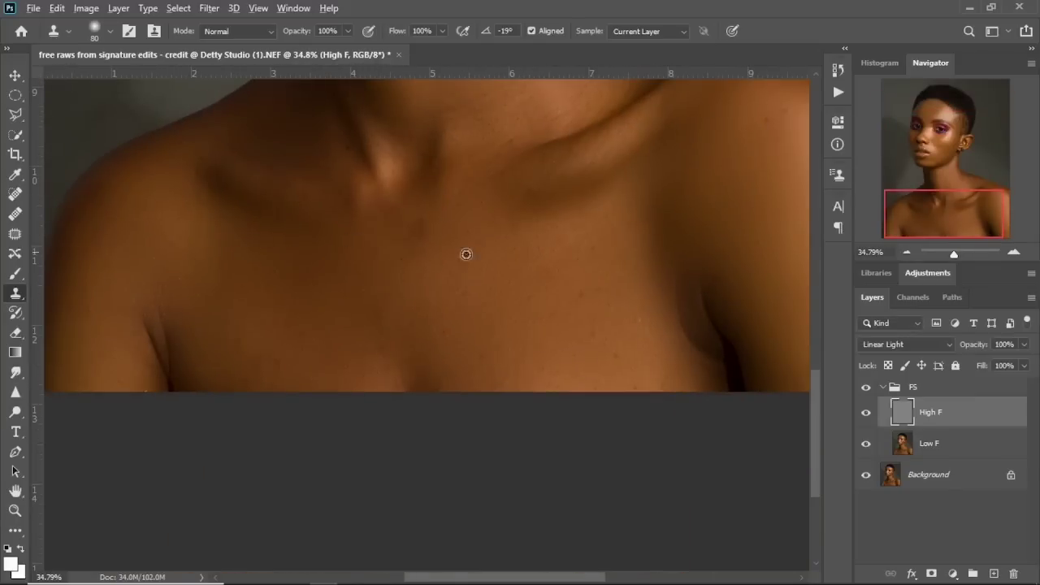
scroll(466, 255, "down", 3)
scroll(499, 227, "up", 6)
scroll(467, 223, "down", 4)
scroll(466, 223, "up", 2)
scroll(394, 226, "up", 2)
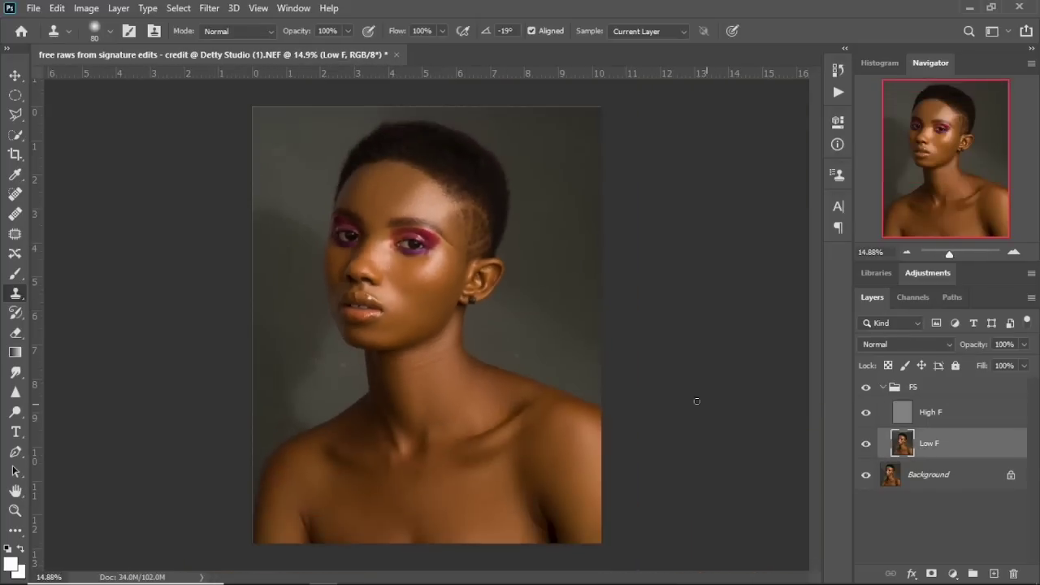
Step: Refine the facial skin tones on Low F with a 150 px Mixer Brush and collapse the FS group
scroll(399, 193, "up", 2)
scroll(395, 265, "down", 3)
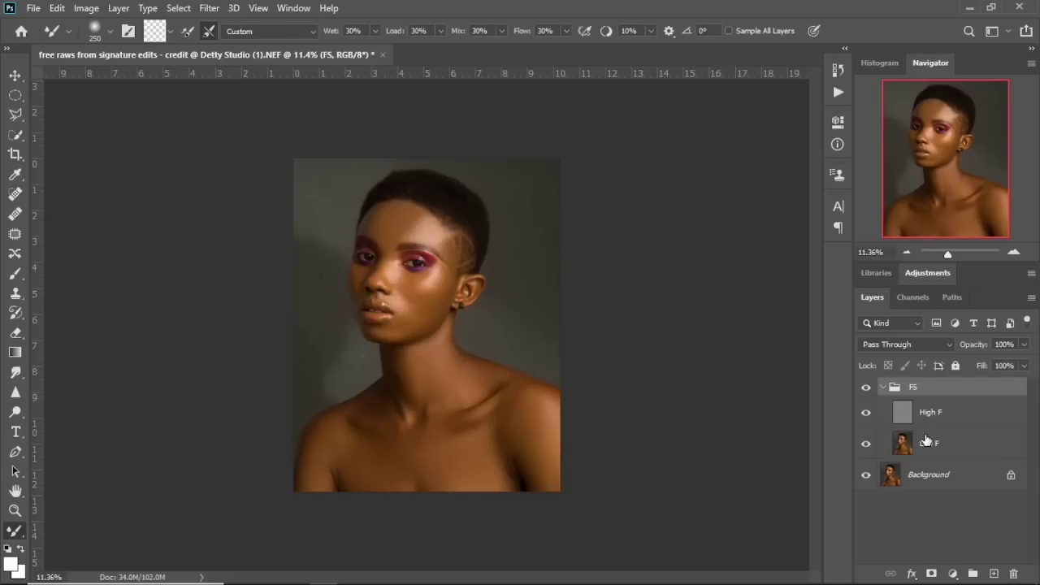
left_click(926, 439)
scroll(455, 276, "up", 3)
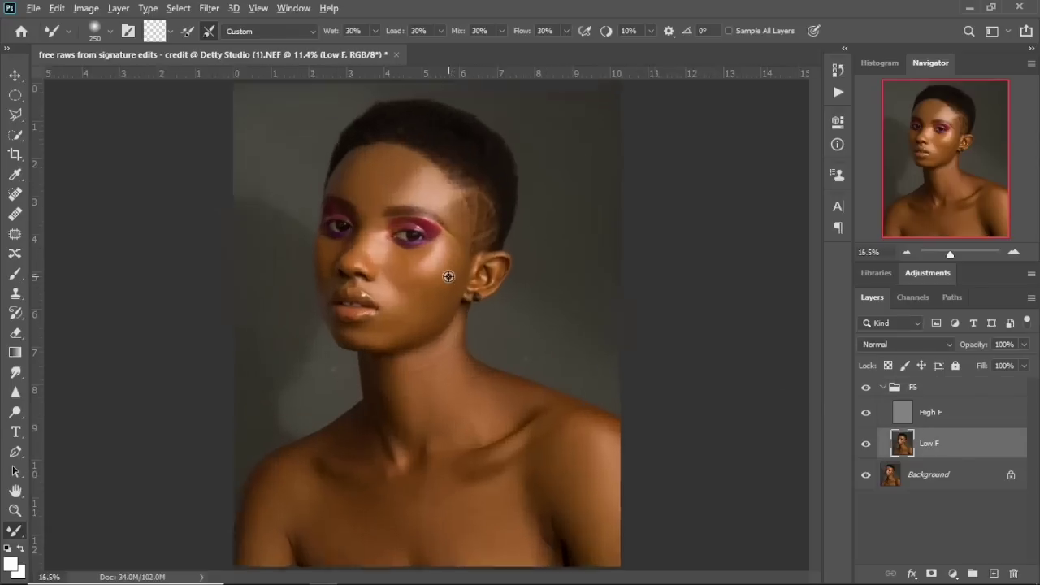
key("bracketleft")
key("bracketleft")
key("bracketleft")
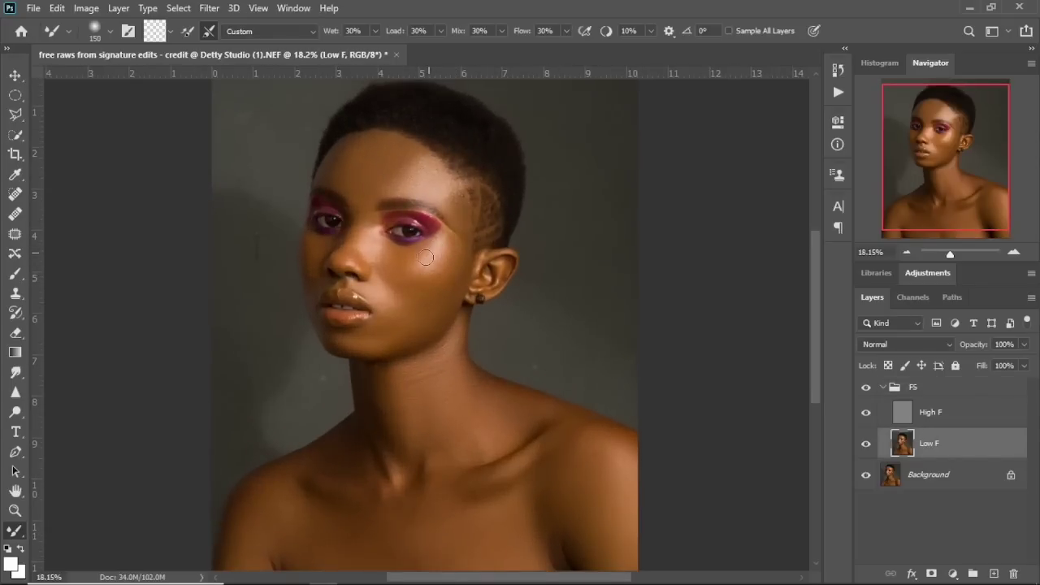
scroll(422, 258, "down", 3)
left_click(882, 388)
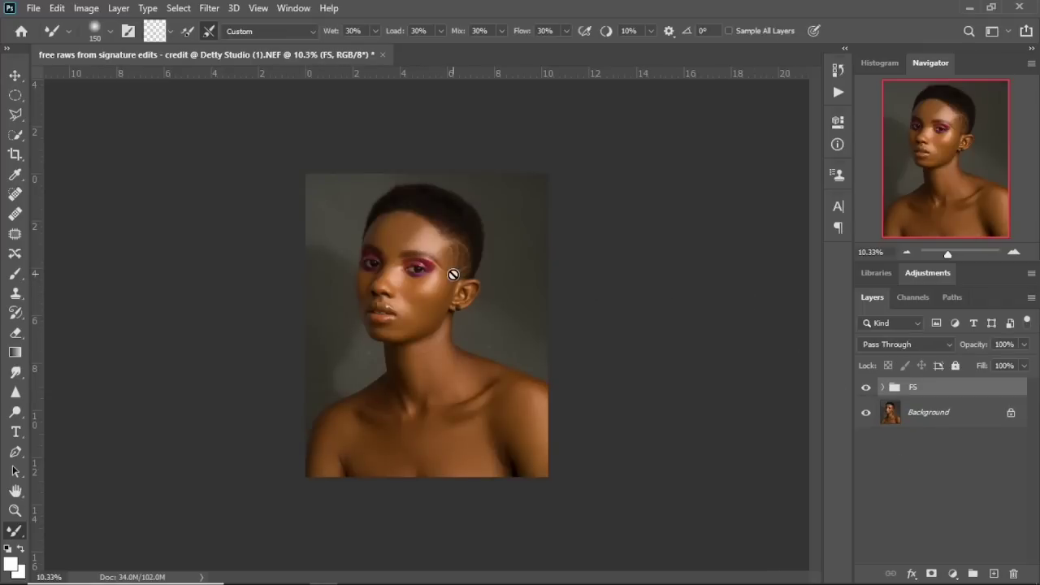
Step: Add a Curves adjustment layer above FS with raised midtones and invert its mask to black
left_click(955, 571)
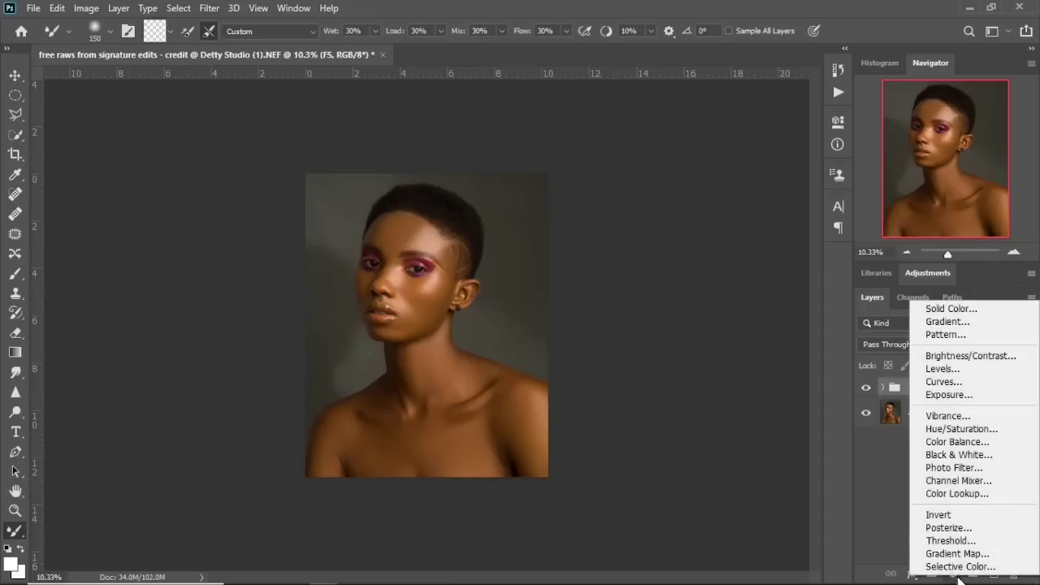
left_click(973, 388)
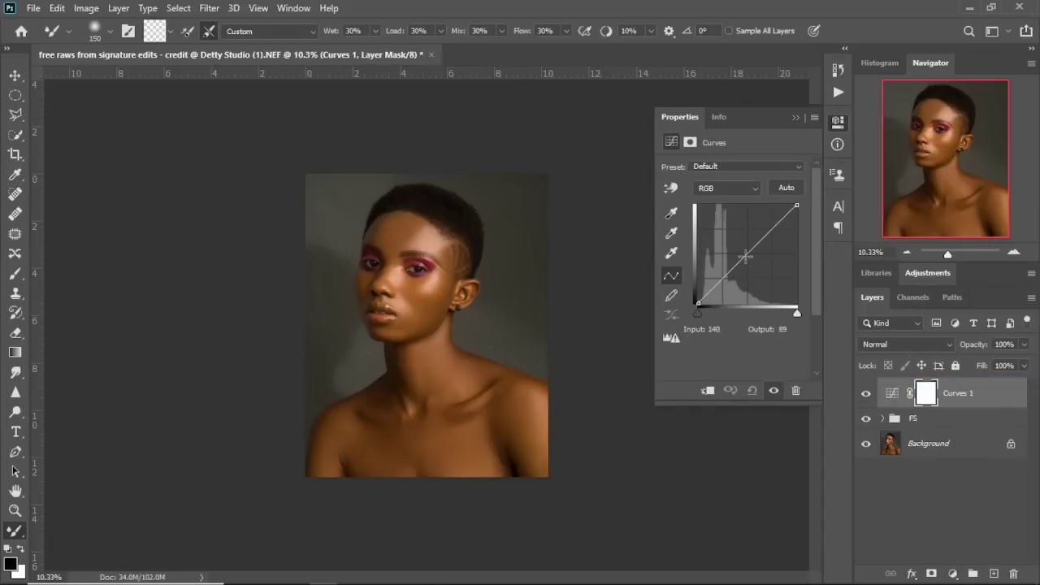
left_click_drag(747, 256, 748, 243)
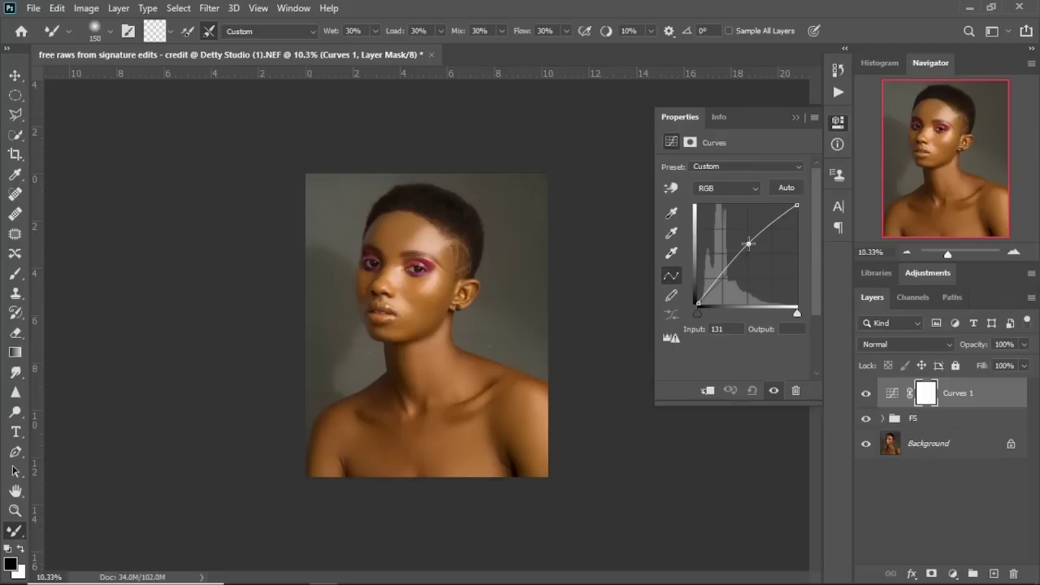
left_click(793, 117)
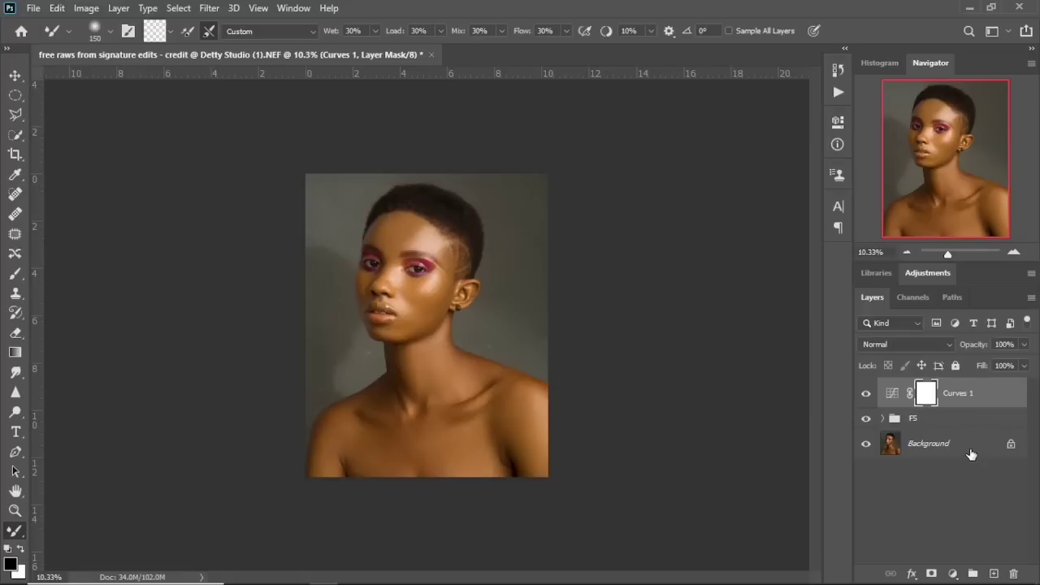
key("ctrl+i")
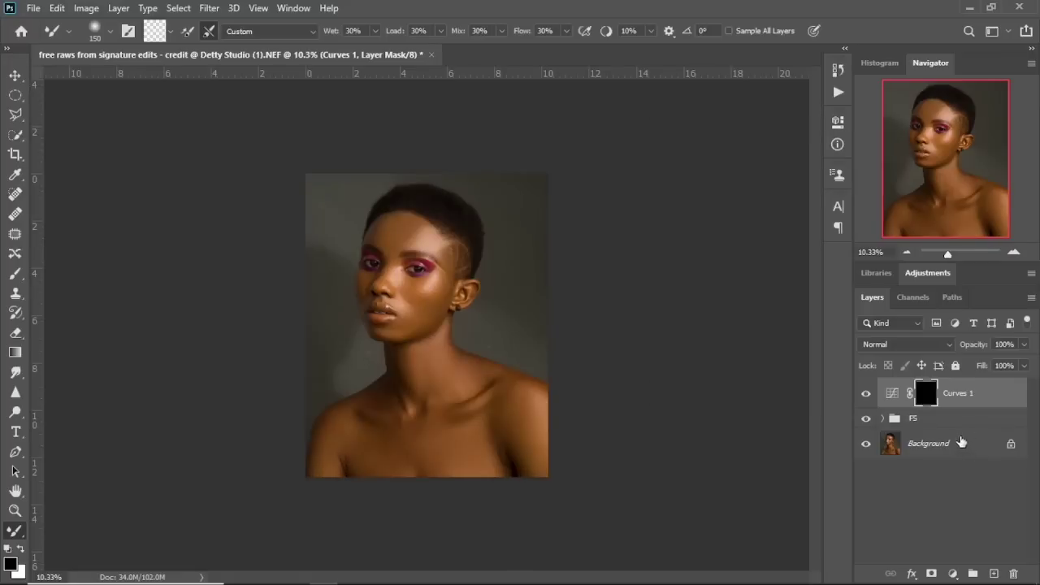
Step: Add a second Curves adjustment layer with lowered midtones and invert its mask to black
left_click(953, 574)
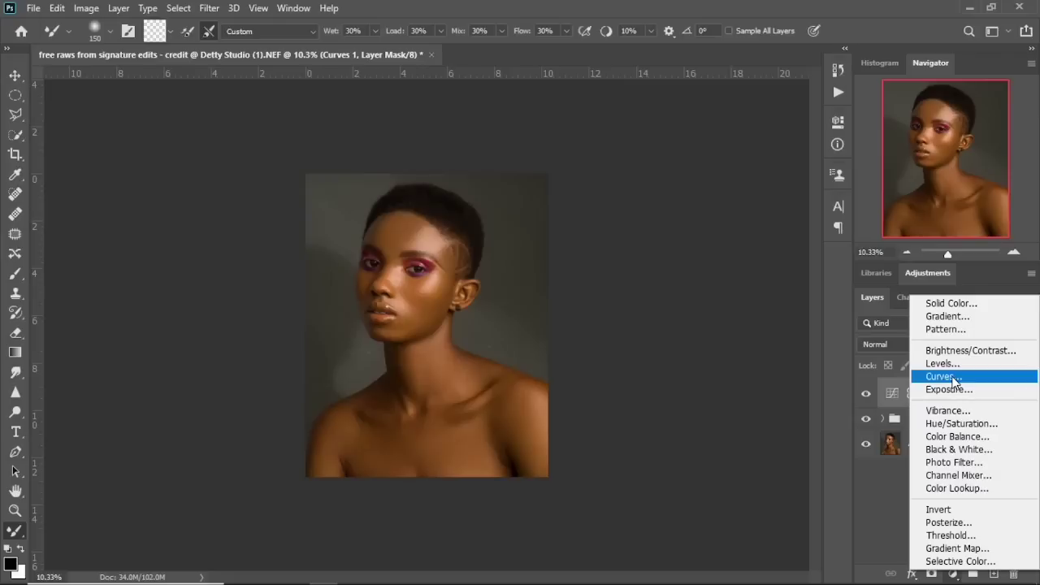
left_click(945, 377)
left_click_drag(746, 255, 747, 261)
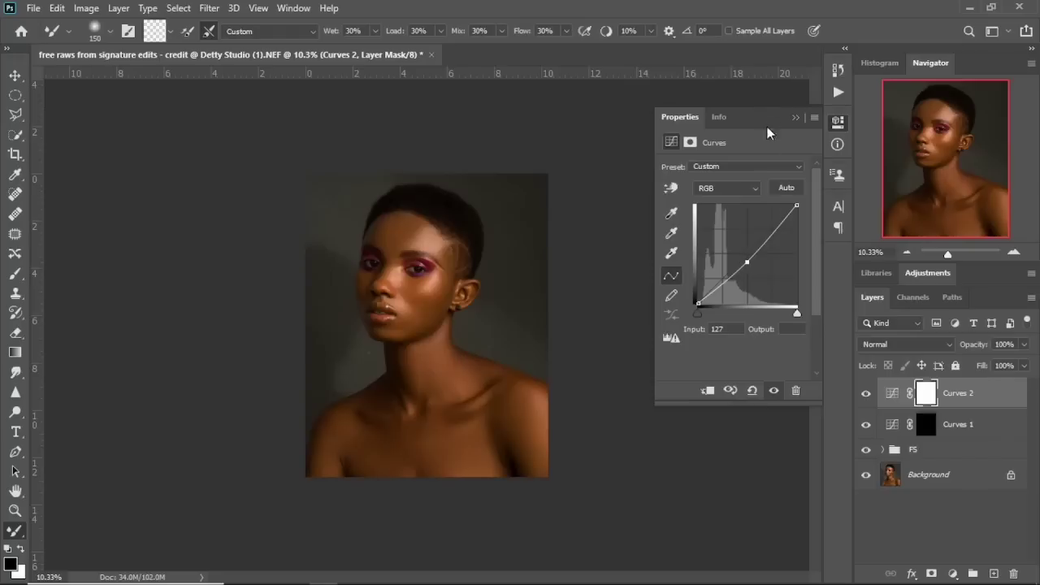
left_click(796, 118)
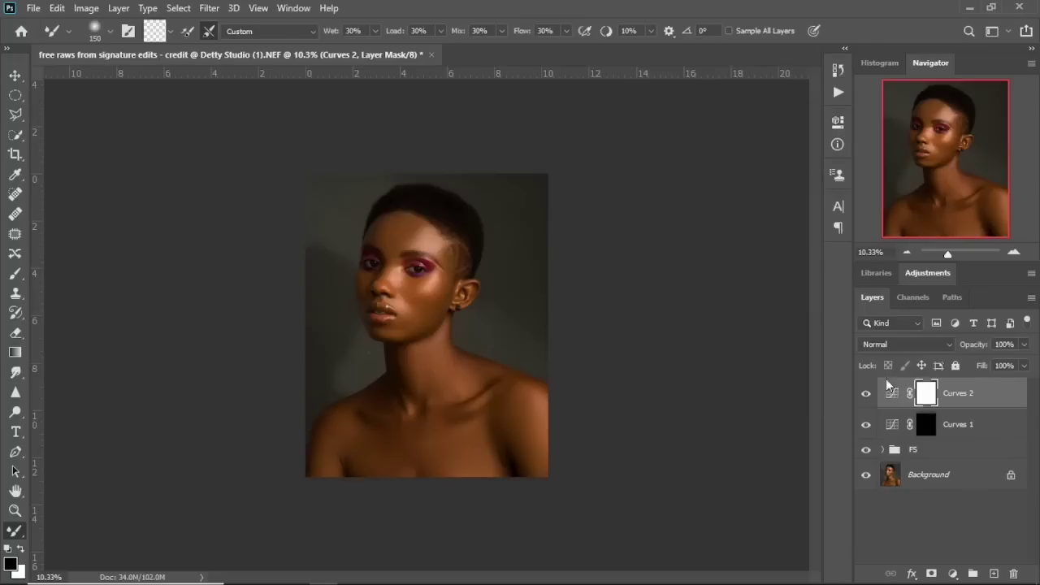
key("ctrl+i")
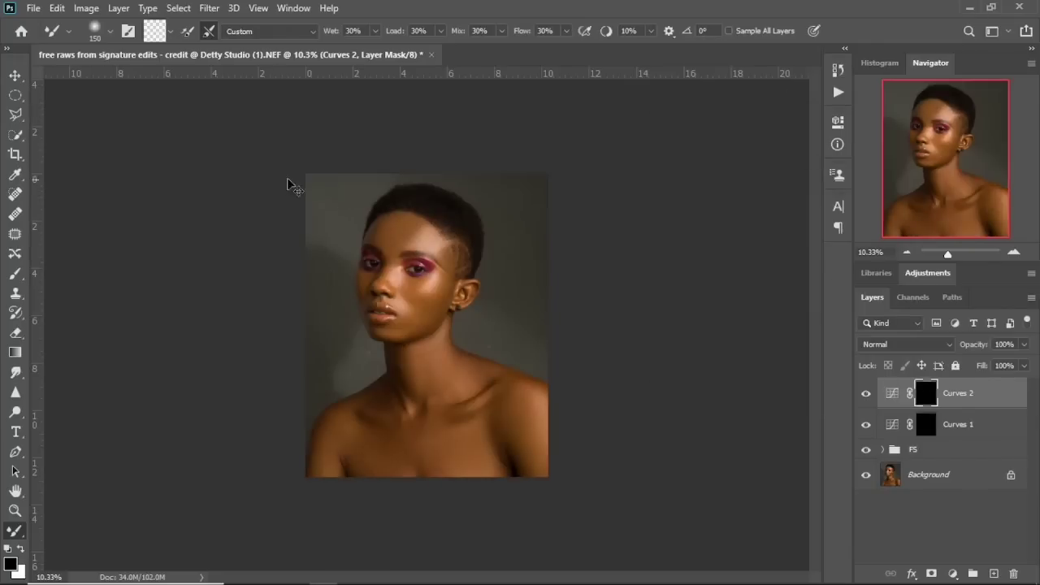
Step: Rename the Curves 1 layer as Dodge and the Curves 2 layer as Burn
double_click(958, 425)
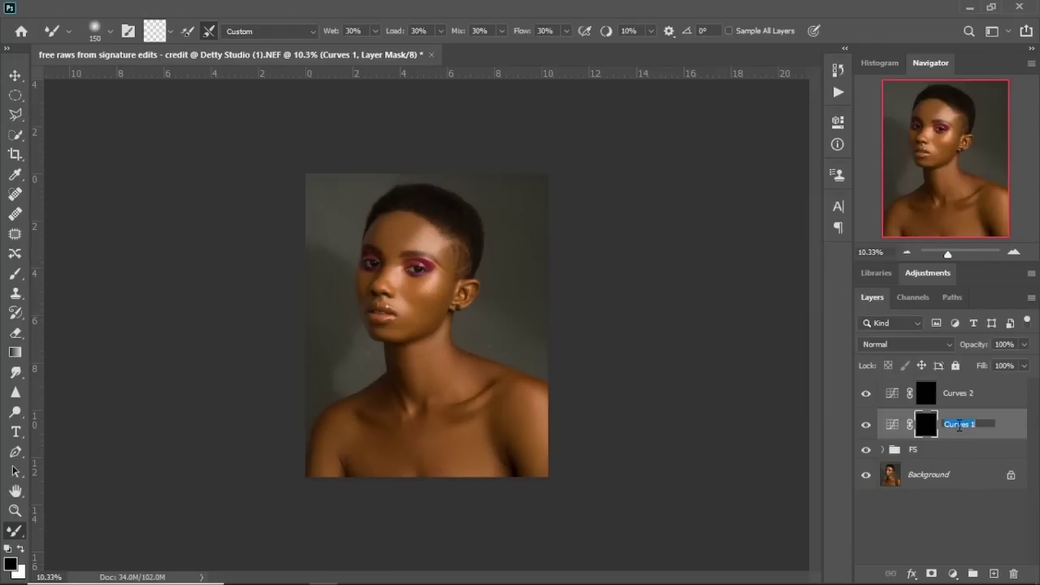
type("Dodge")
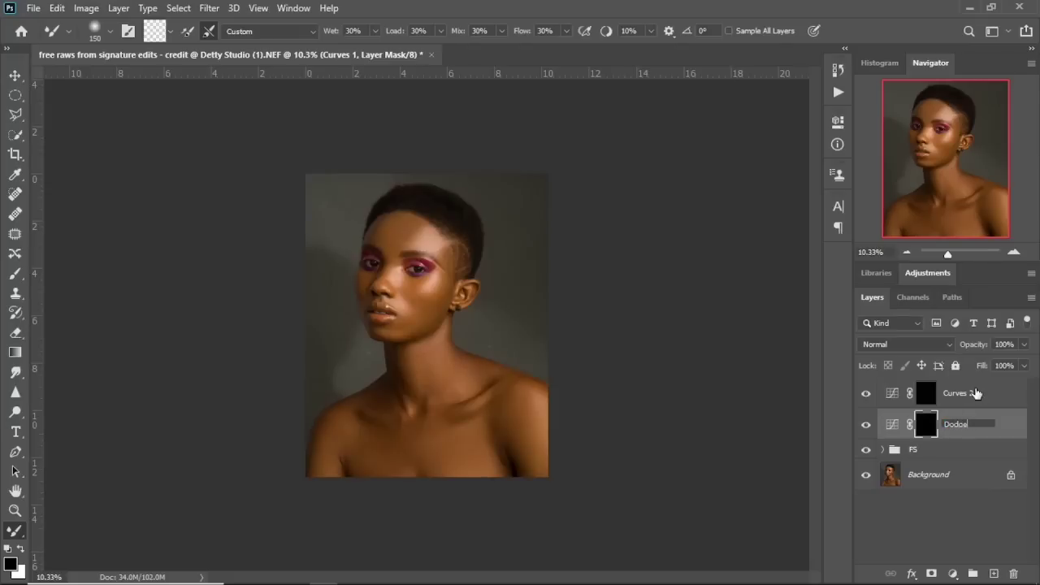
key("Return")
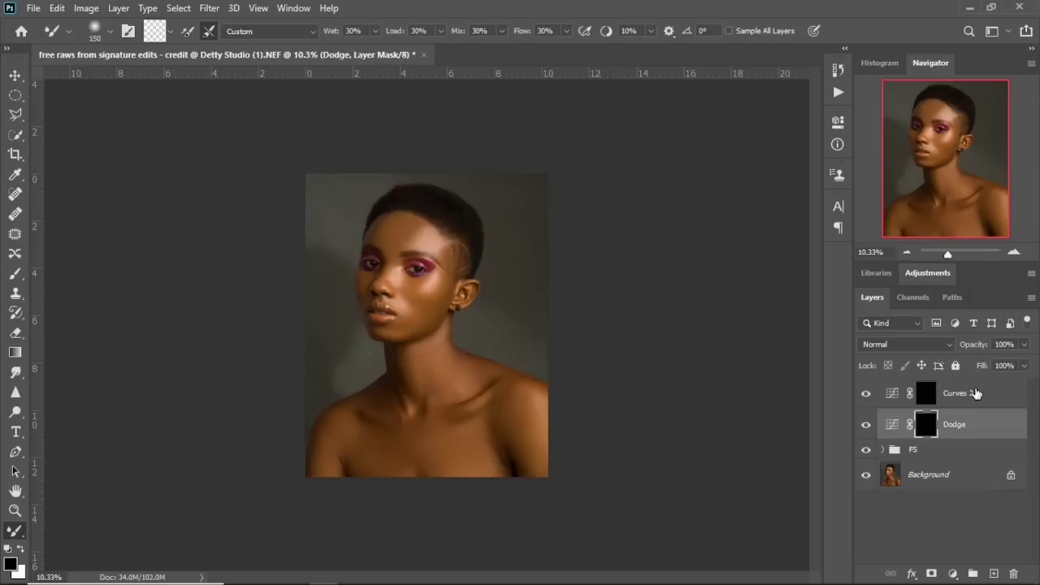
double_click(959, 394)
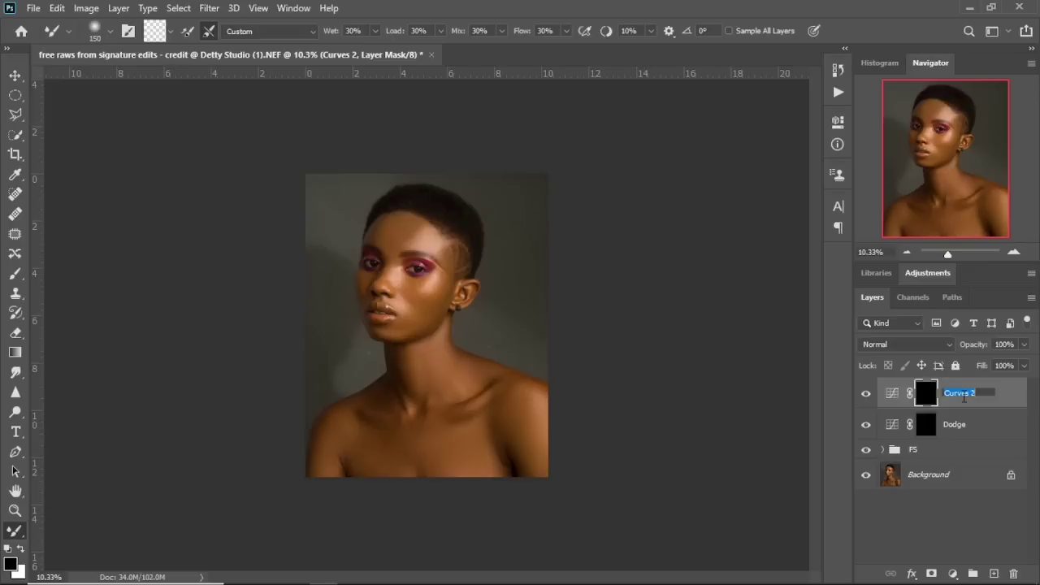
type("Burn")
key("Return")
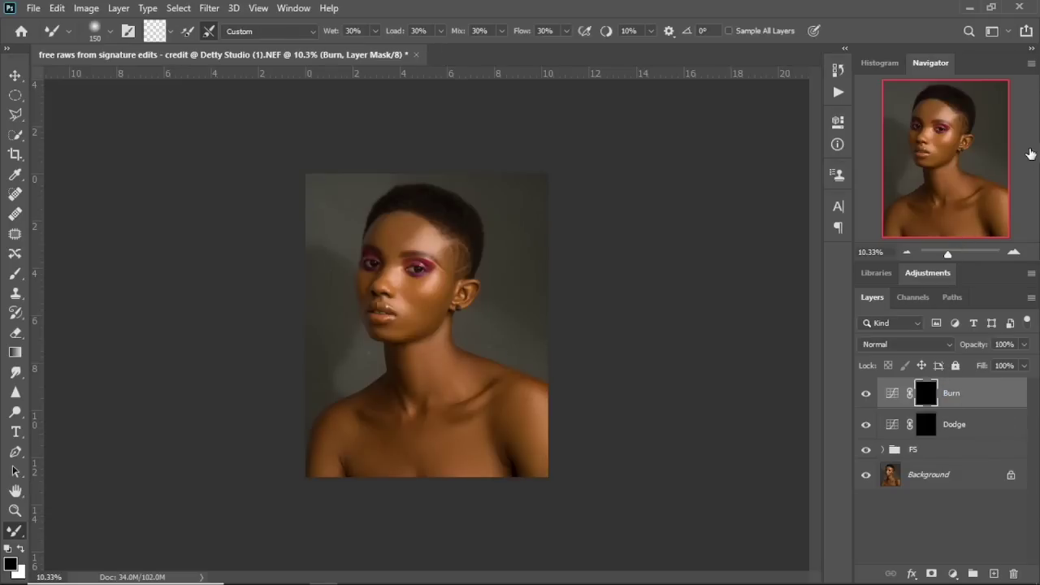
Step: Group the Burn and Dodge layers and name the group D&B
left_click(964, 416, "shift")
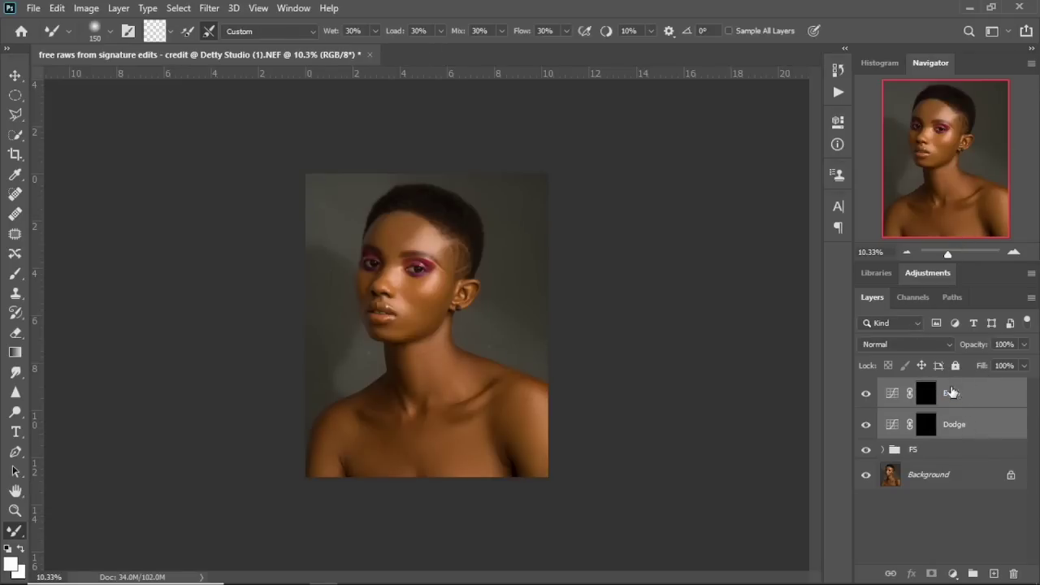
mouse_move(950, 393)
left_mouse_down()
mouse_move(986, 515)
mouse_move(972, 573)
left_mouse_up()
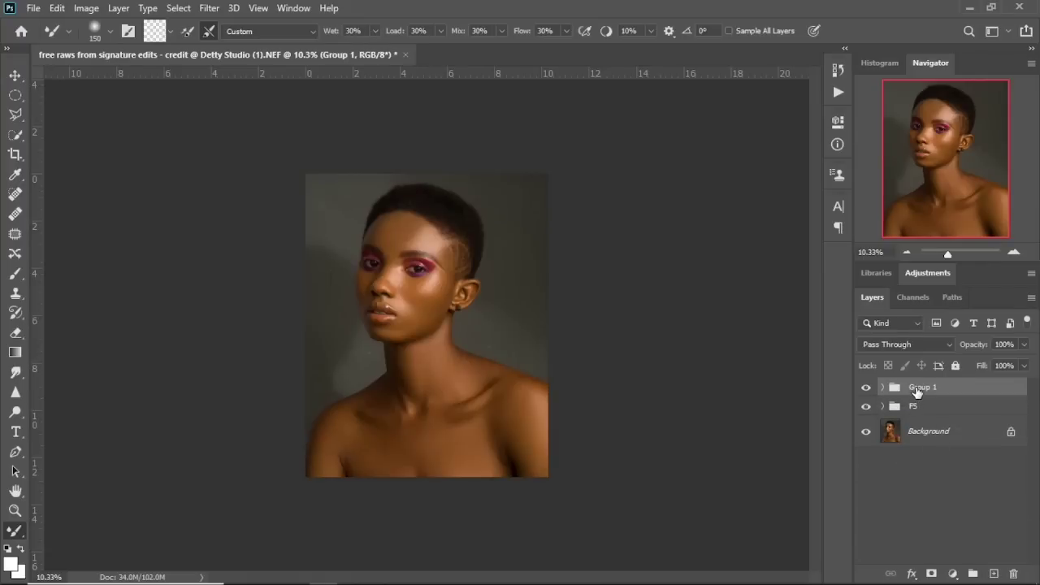
double_click(922, 387)
type("D&B")
key("Return")
Step: Add a Black & White adjustment layer above Burn inside D&B and set Reds to -112
left_click(882, 386)
left_click(988, 415)
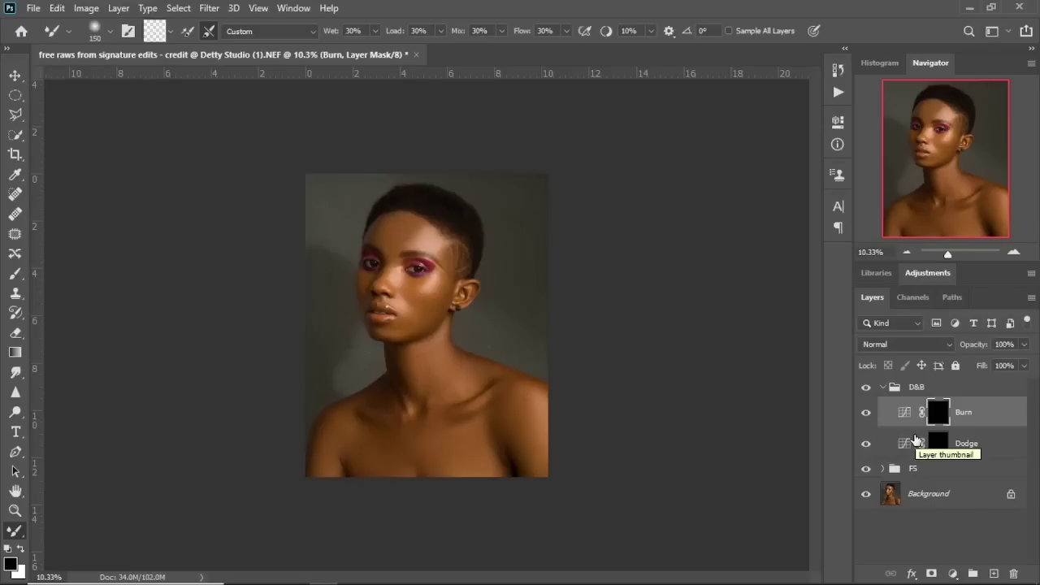
left_click(954, 573)
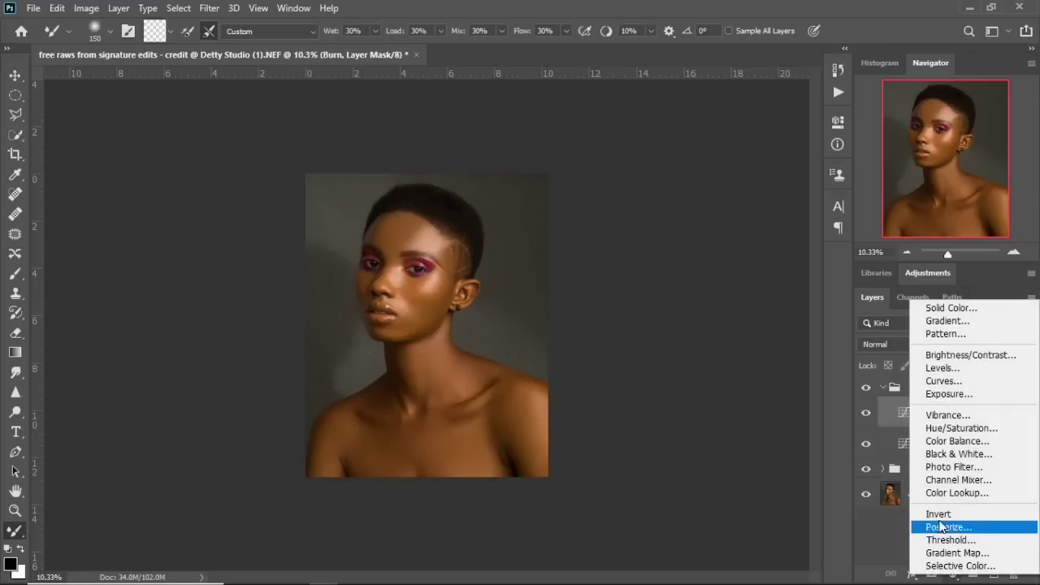
left_click(961, 455)
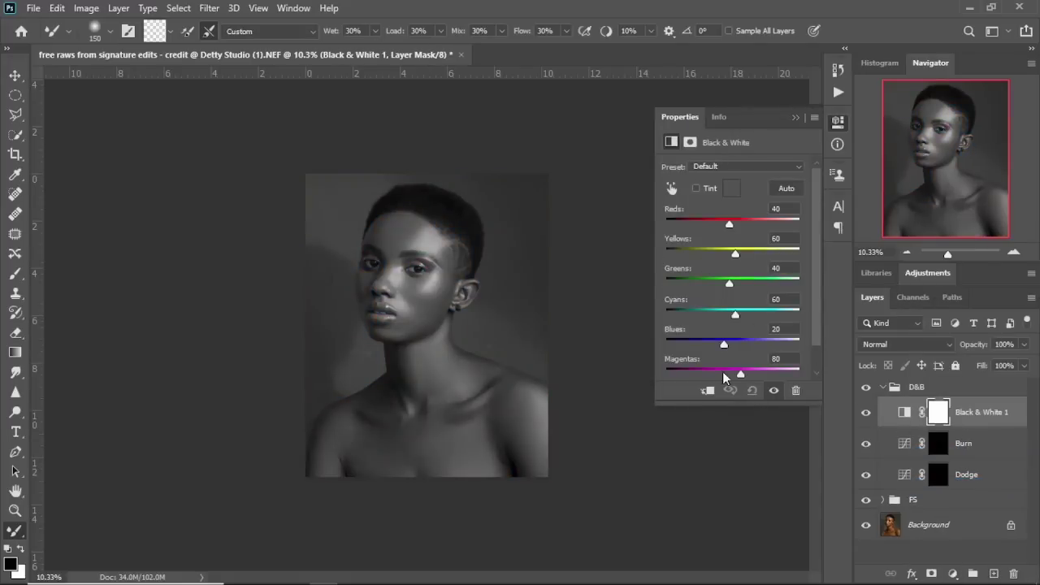
left_click(690, 222)
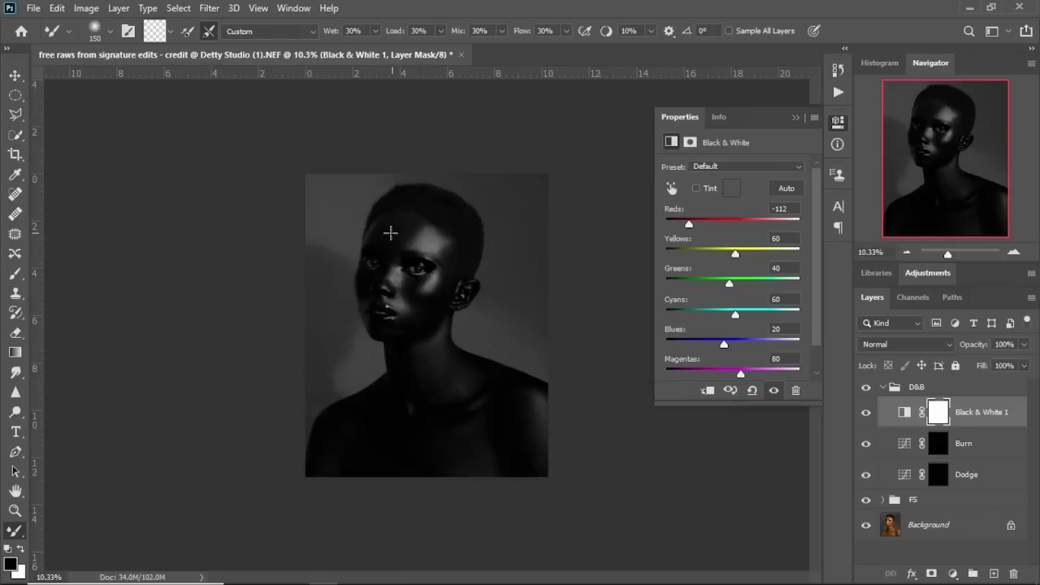
Step: Brighten the forehead highlight on the Dodge mask with a white 200 px brush at 5% flow
key("ctrl+0")
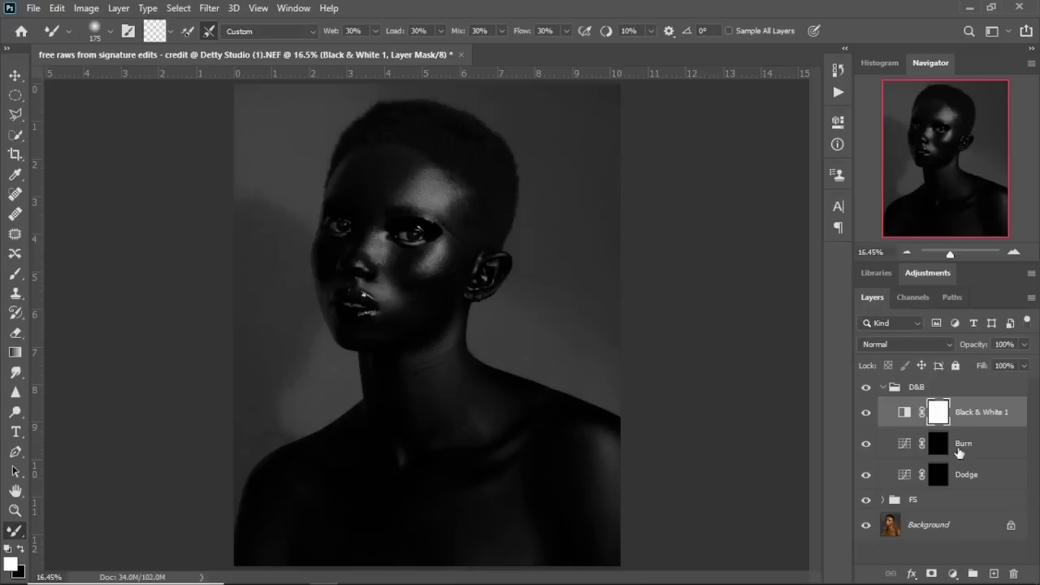
left_click(974, 479)
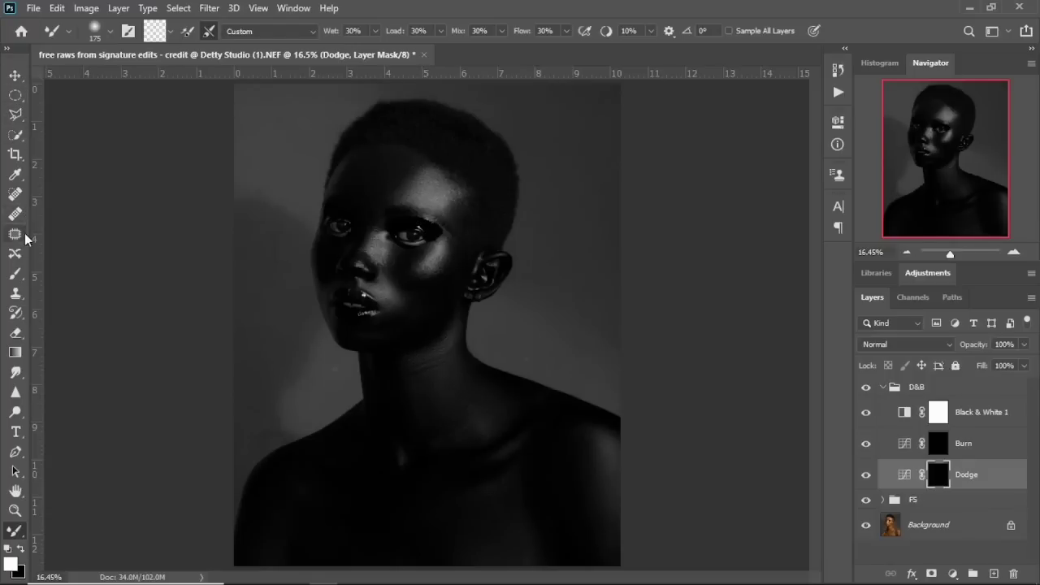
left_click(14, 273)
left_click(55, 274)
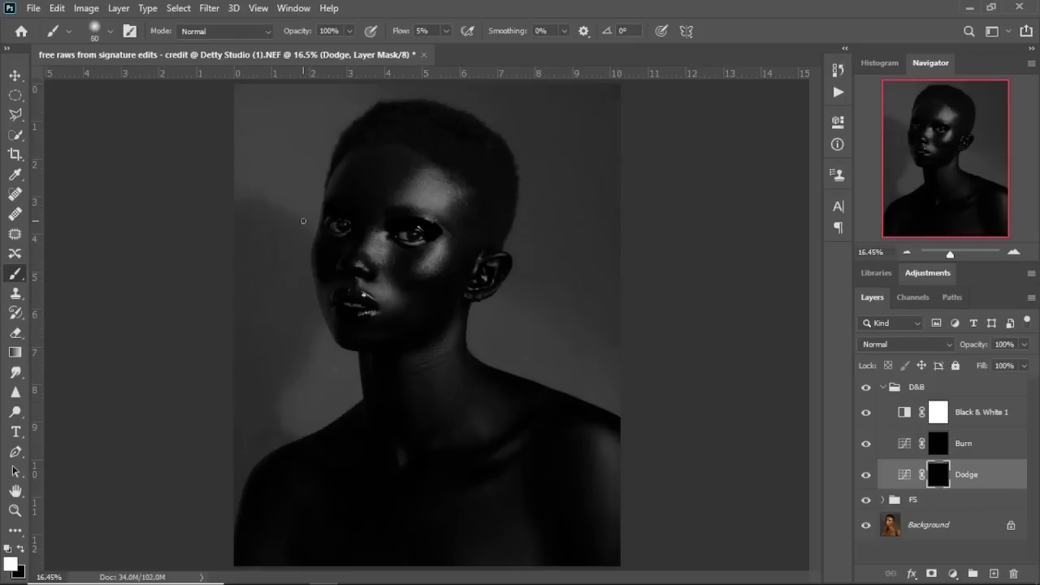
key("bracketright")
key("bracketright")
key("bracketright")
key("bracketright")
key("bracketright")
key("bracketright")
key("bracketright")
key("bracketright")
key("bracketright")
key("bracketleft")
mouse_move(405, 197)
left_mouse_down()
mouse_move(455, 187)
mouse_move(419, 201)
mouse_move(458, 190)
mouse_move(441, 202)
mouse_move(441, 186)
mouse_move(404, 195)
mouse_move(446, 186)
mouse_move(450, 198)
left_mouse_up()
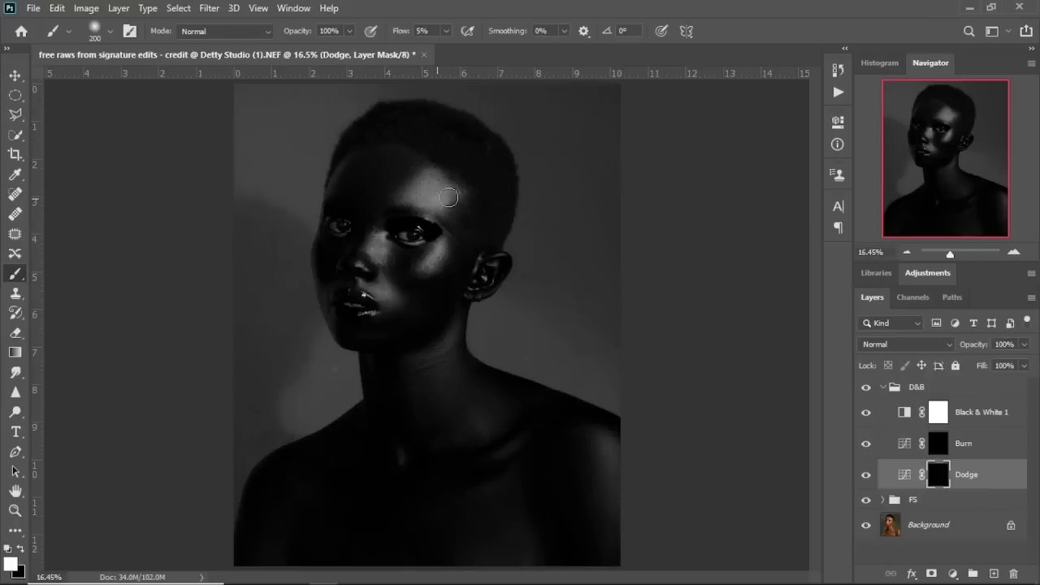
Step: Brighten the highlights on the cheek and beside the mouth on the Dodge mask, varying the brush size
key("bracketleft")
mouse_move(420, 270)
left_mouse_down()
mouse_move(439, 266)
mouse_move(444, 246)
mouse_move(438, 257)
left_mouse_up()
key("bracketright")
key("bracketright")
key("bracketleft")
left_click_drag(384, 289, 380, 287)
key("bracketleft")
key("bracketleft")
key("bracketright")
key("bracketright")
key("bracketright")
key("bracketright")
key("bracketright")
key("bracketleft")
key("bracketleft")
key("bracketleft")
key("bracketleft")
key("bracketleft")
key("bracketleft")
key("bracketleft")
Step: Darken the collarbone and shoulder shadows on the Burn mask with a white brush up to 500 px at 5% flow
left_click(965, 445)
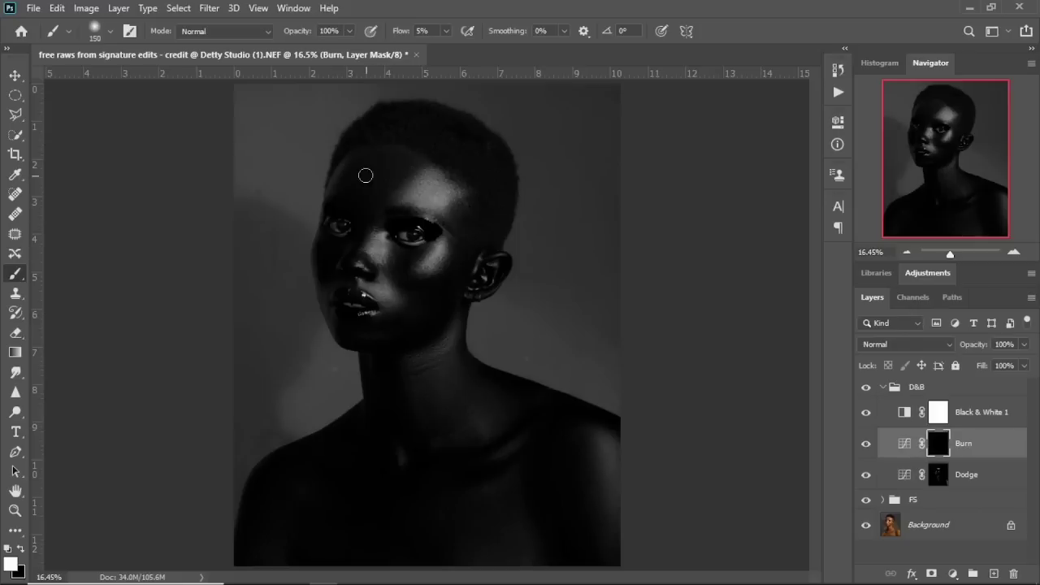
key("bracketright")
key("bracketright")
key("bracketright")
key("bracketright")
key("bracketleft")
key("bracketleft")
key("bracketleft")
key("bracketleft")
key("bracketright")
key("bracketright")
key("bracketright")
key("bracketright")
key("bracketright")
key("bracketright")
key("bracketright")
left_click_drag(364, 437, 333, 463)
mouse_move(566, 448)
left_mouse_down()
mouse_move(558, 456)
mouse_move(561, 525)
mouse_move(596, 565)
left_mouse_up()
Step: Hide the Black & White 1 layer, compare the image with and without D&B, and collapse the group
left_click(866, 414)
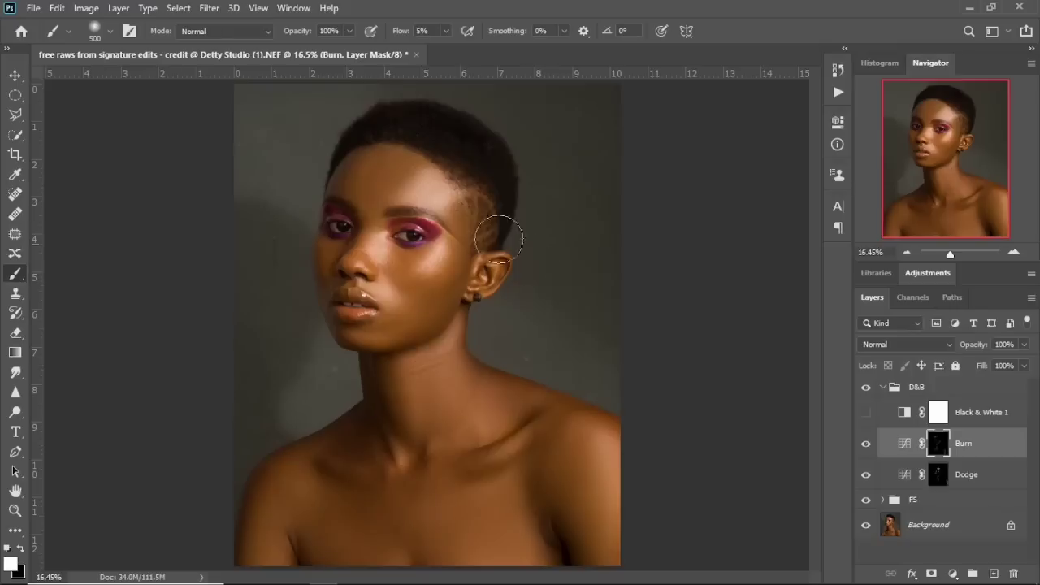
left_click(866, 388)
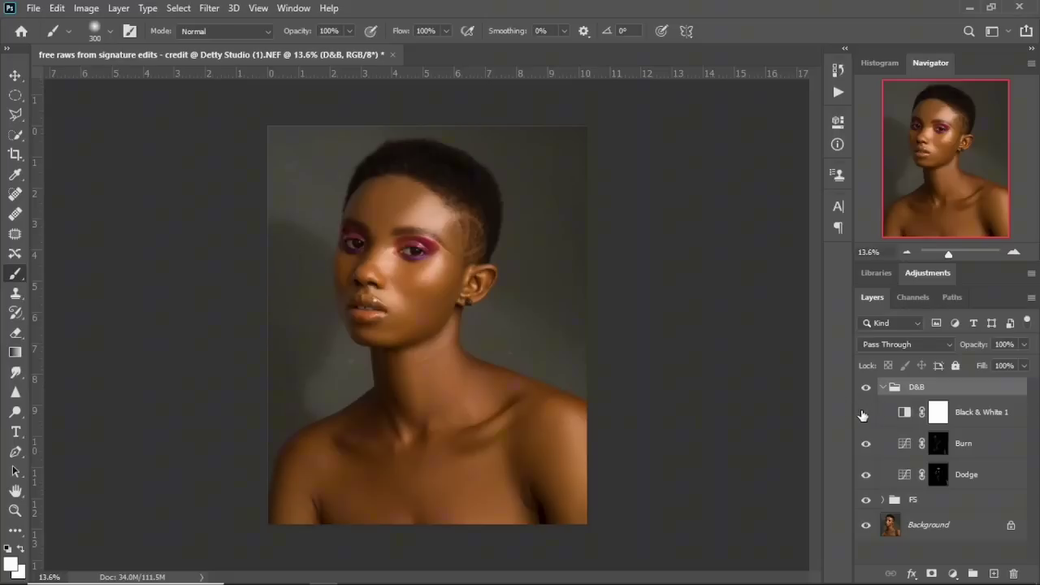
left_click(865, 413)
left_click(883, 387)
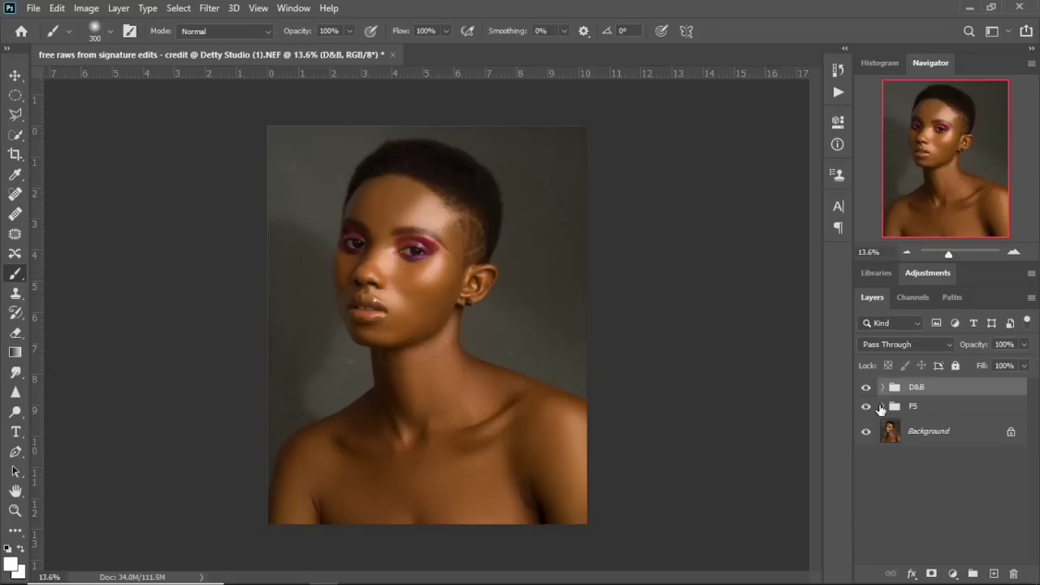
Step: Enclose the face in an elliptical selection and ready the Clone Stamp on High F for the hairline
left_click(883, 406)
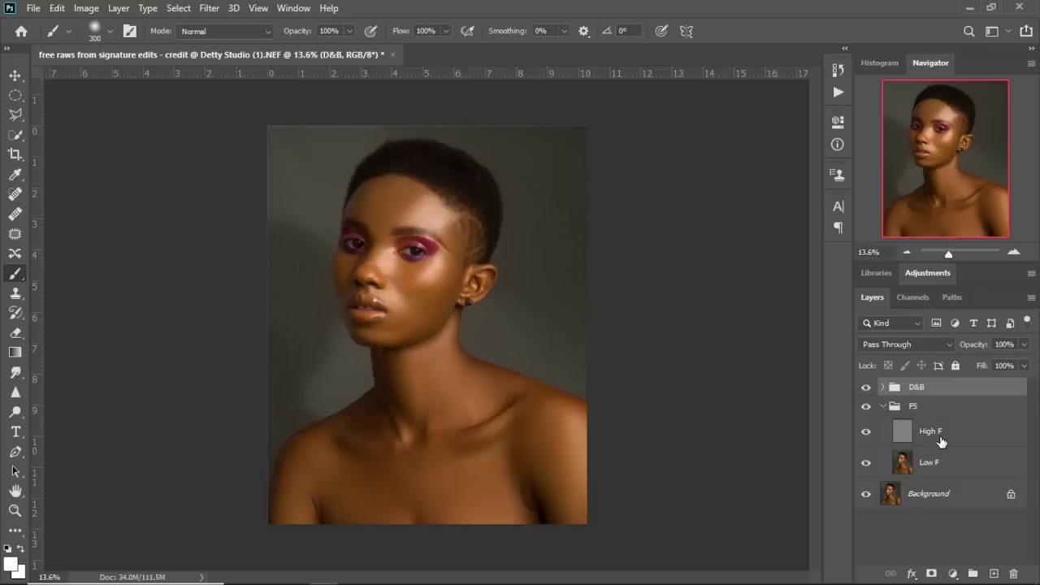
left_click(940, 439)
scroll(496, 181, "up", 4)
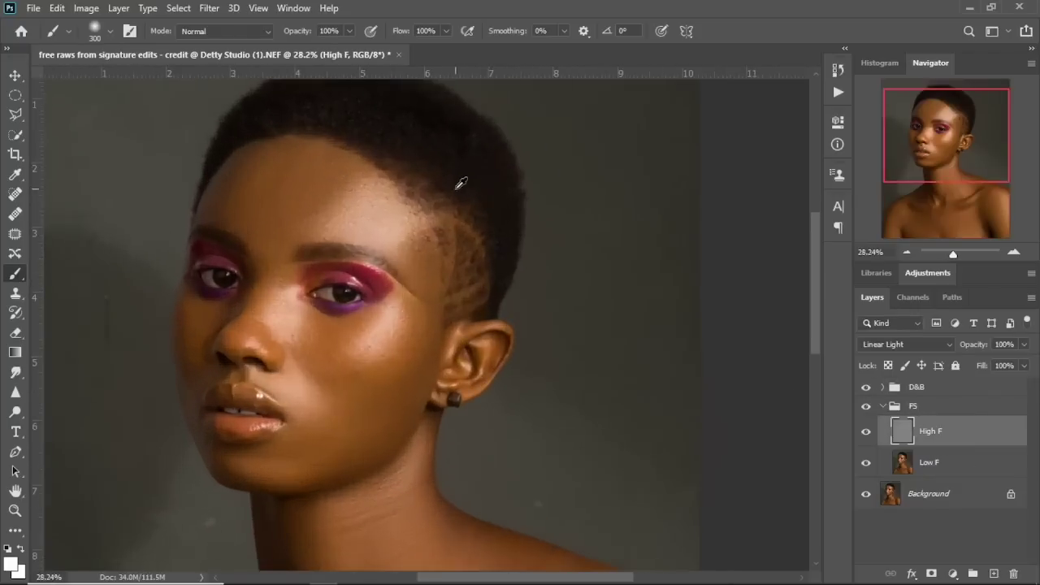
scroll(438, 193, "down", 2)
left_click_drag(440, 191, 522, 231)
scroll(527, 226, "down", 6)
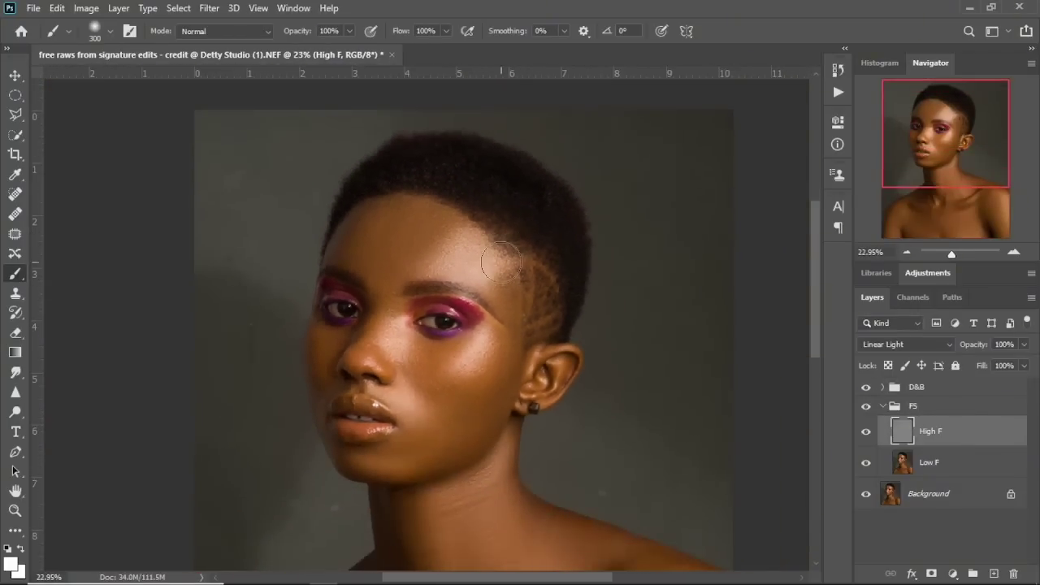
left_click(15, 95)
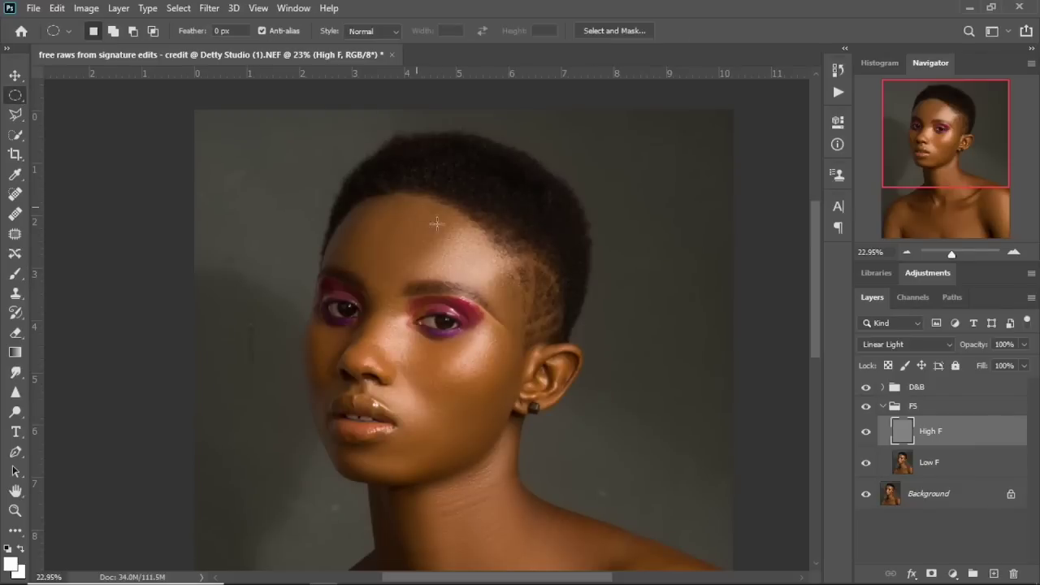
mouse_move(436, 223)
left_mouse_down()
mouse_move(542, 362)
mouse_move(570, 378)
mouse_move(522, 346)
mouse_move(467, 387)
mouse_move(476, 406)
left_mouse_up()
scroll(459, 268, "up", 3)
key("s")
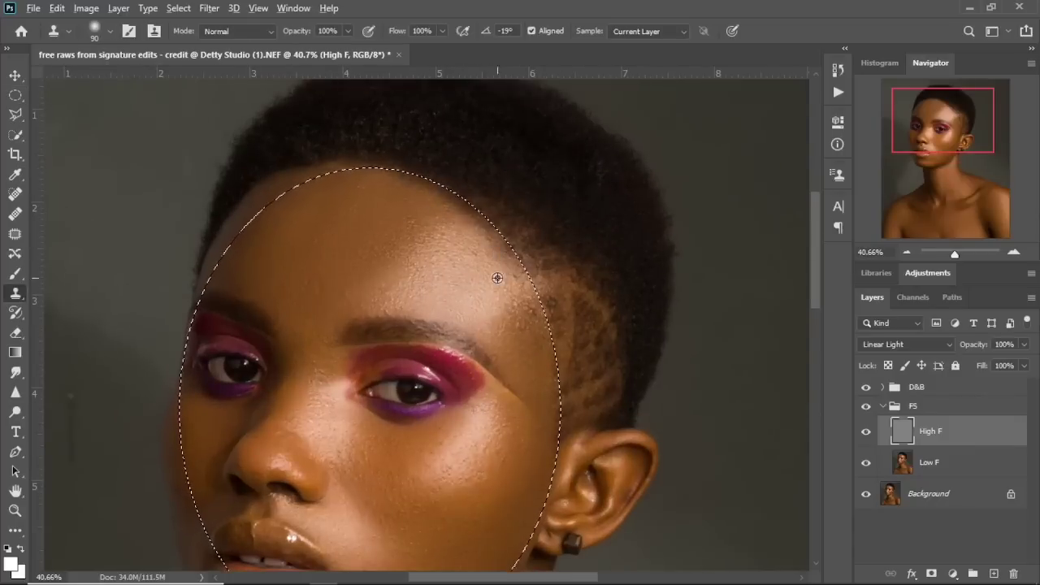
Step: Blend the skin tones along the hairline inside the selection on Low F with a 150 px Mixer Brush
key("alt+bracketleft")
key("b")
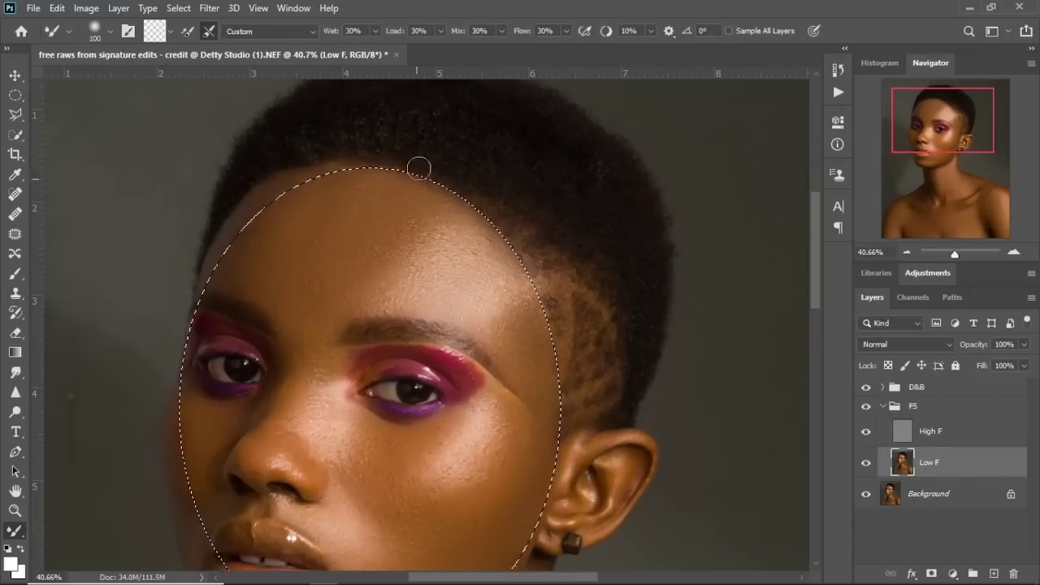
scroll(499, 248, "down", 7)
scroll(551, 274, "up", 3)
key("bracketright")
key("bracketright")
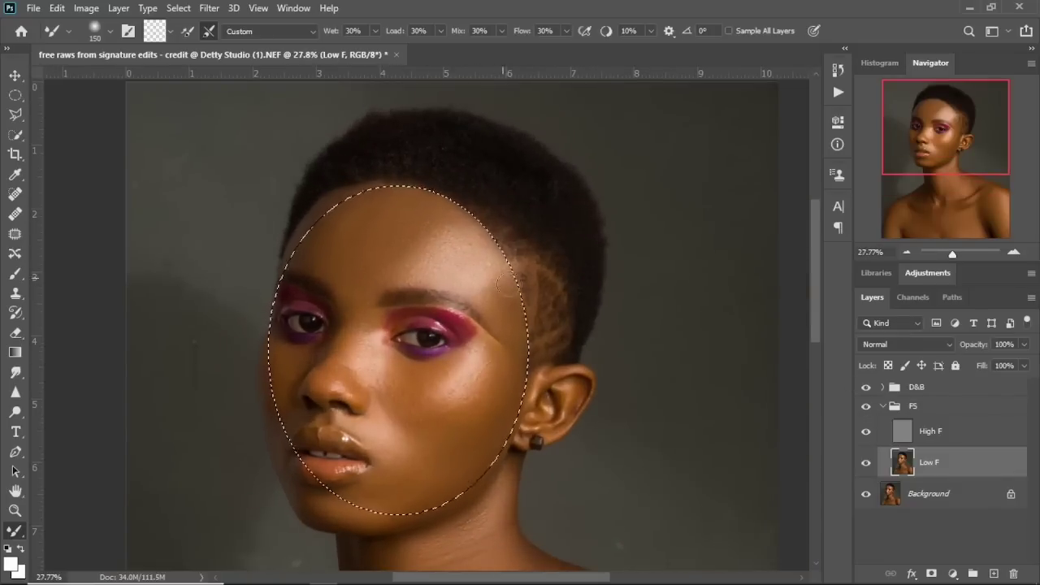
Step: Fit a new elliptical selection to the upper hairline and clean that edge on High F and Low F with 90 px brushes
key("ctrl+d")
left_click(15, 95)
left_click_drag(265, 197, 511, 464)
mouse_move(433, 368)
left_mouse_down()
mouse_move(422, 351)
mouse_move(475, 379)
left_mouse_up()
left_click_drag(319, 200, 529, 463)
left_click_drag(442, 389, 394, 366)
key("alt+bracketright")
key("s")
scroll(366, 181, "up", 3)
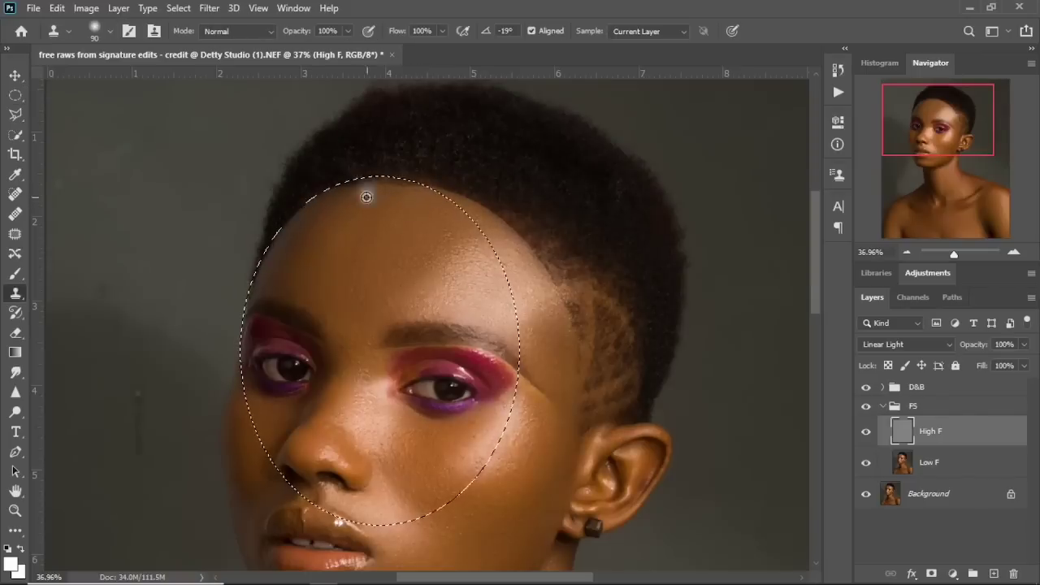
key("alt+bracketleft")
key("b")
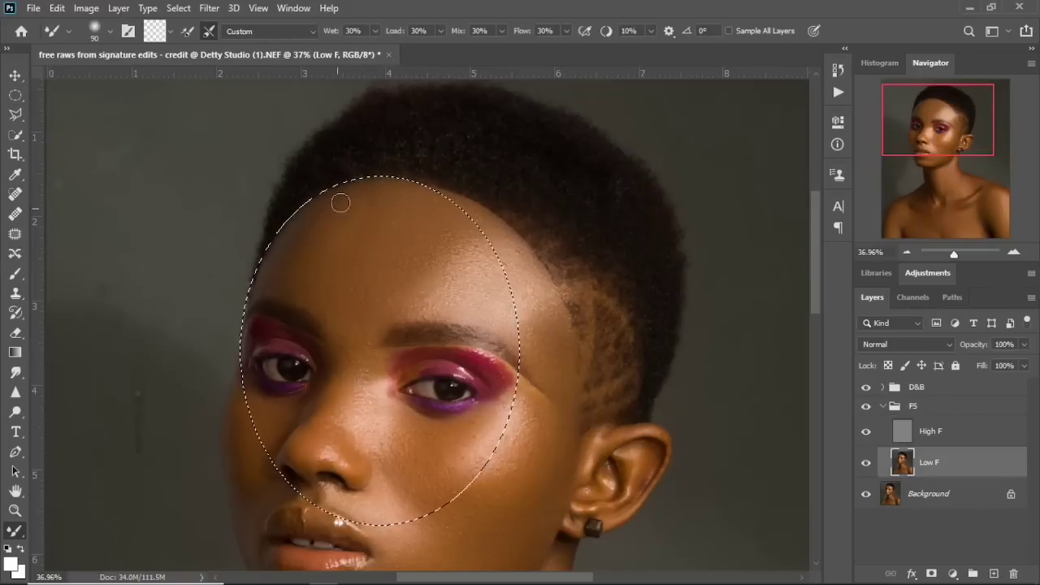
Step: Select a small ellipse on the upper forehead and refine the hairline on High F and with a 100 px Mixer Brush on Low F
key("ctrl+d")
key("l")
left_click_drag(438, 201, 487, 202)
key("m")
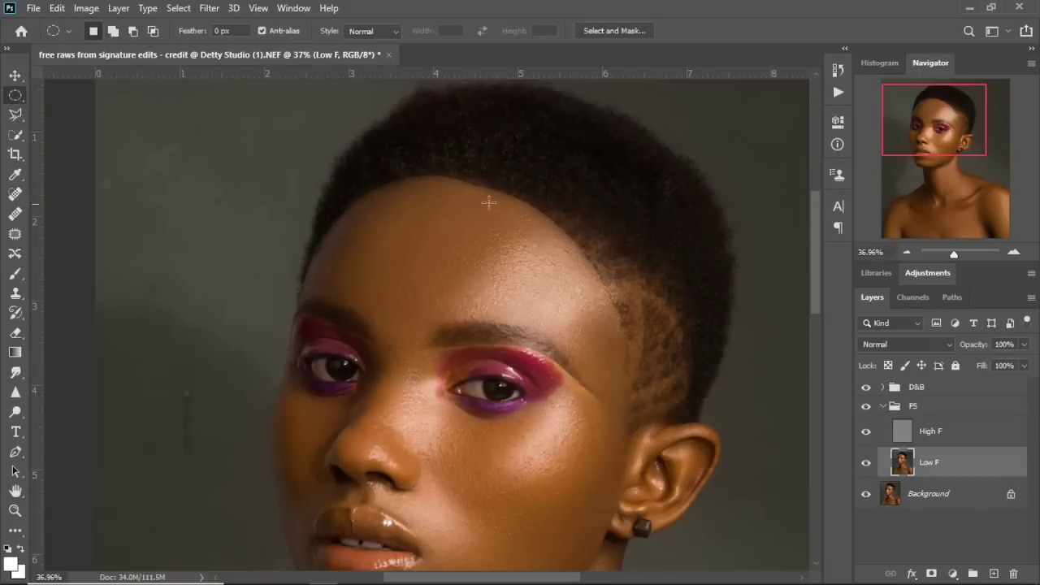
left_click_drag(442, 178, 602, 297)
left_click_drag(392, 181, 529, 310)
key("s")
key("v")
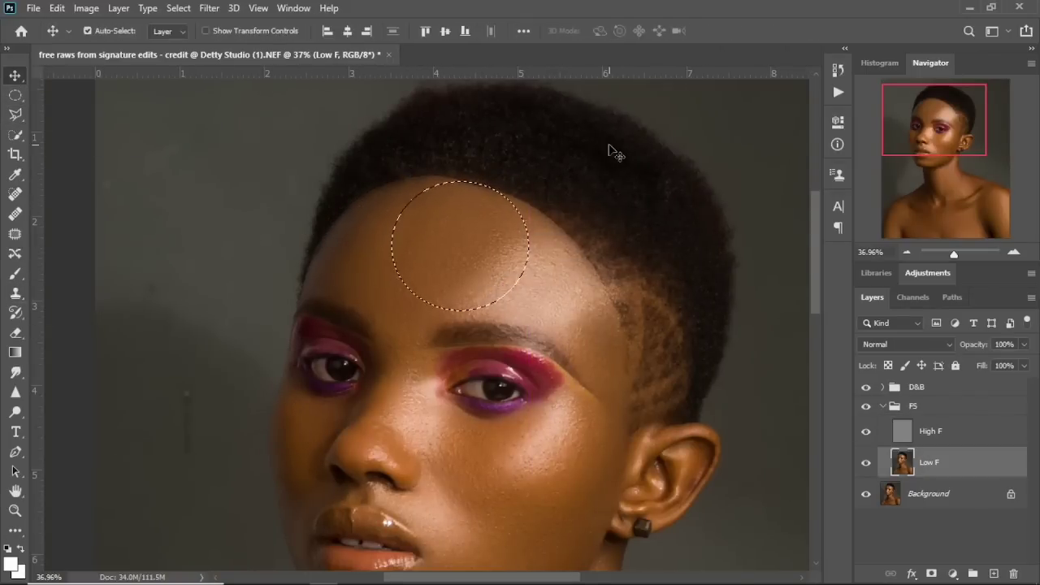
key("s")
left_click(933, 433)
key("alt+bracketleft")
key("b")
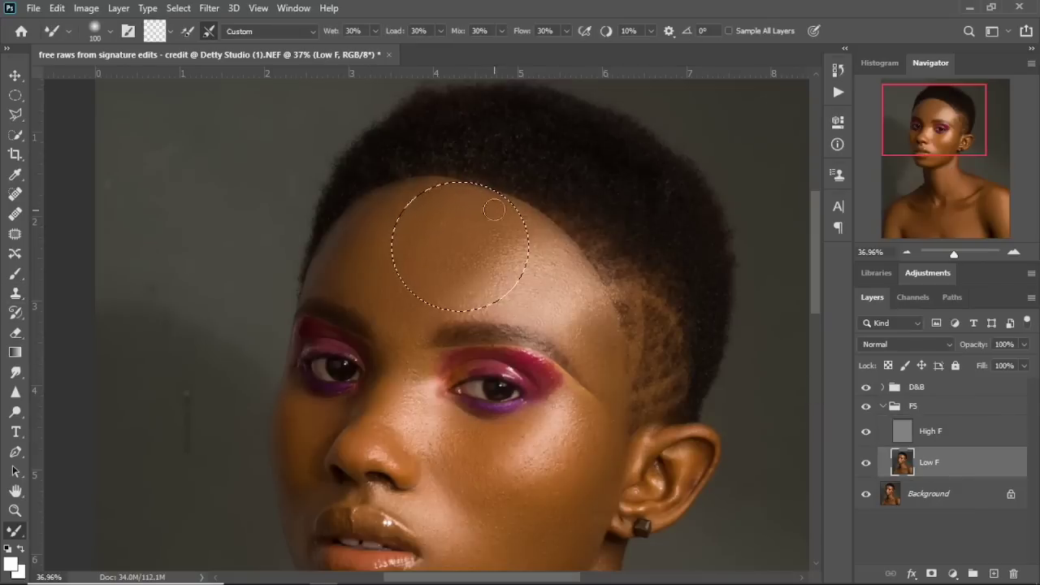
Step: Clear the selection and touch up the hairline on High F with the Clone Stamp and on Low F with the Mixer Brush
key("ctrl+d")
key("alt+bracketright")
key("s")
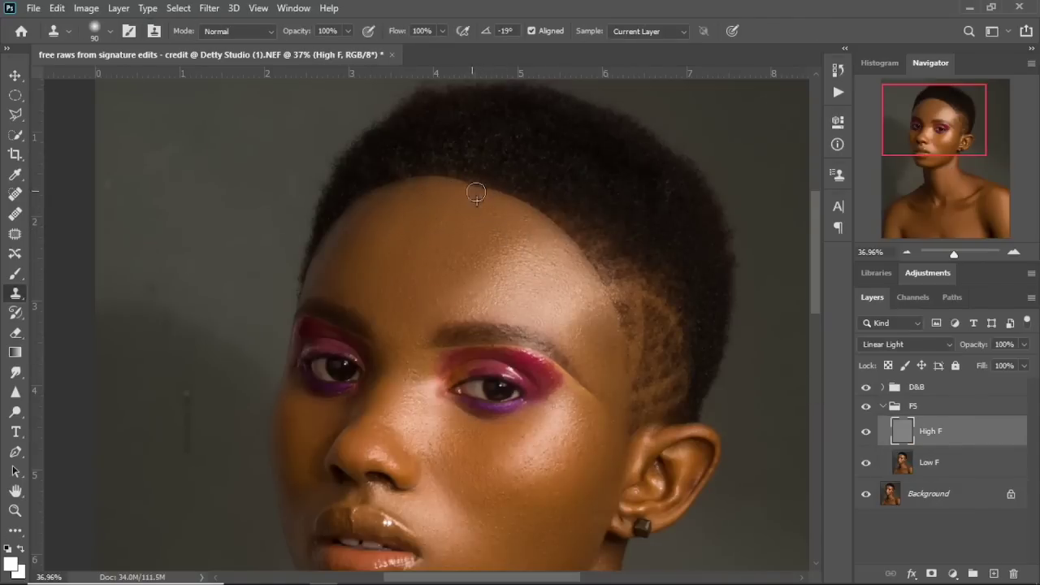
key("alt+bracketleft")
key("b")
scroll(507, 195, "down", 10)
Step: Collapse the FS group and stamp all visible layers into a new layer above D&B
left_click(883, 407)
left_click(910, 388)
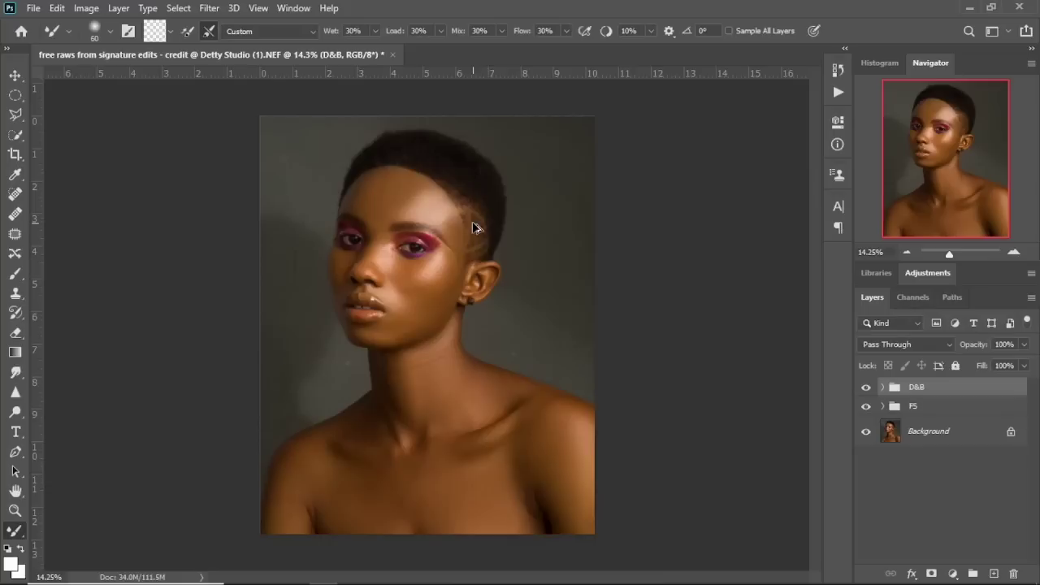
key("ctrl+shift+alt+e")
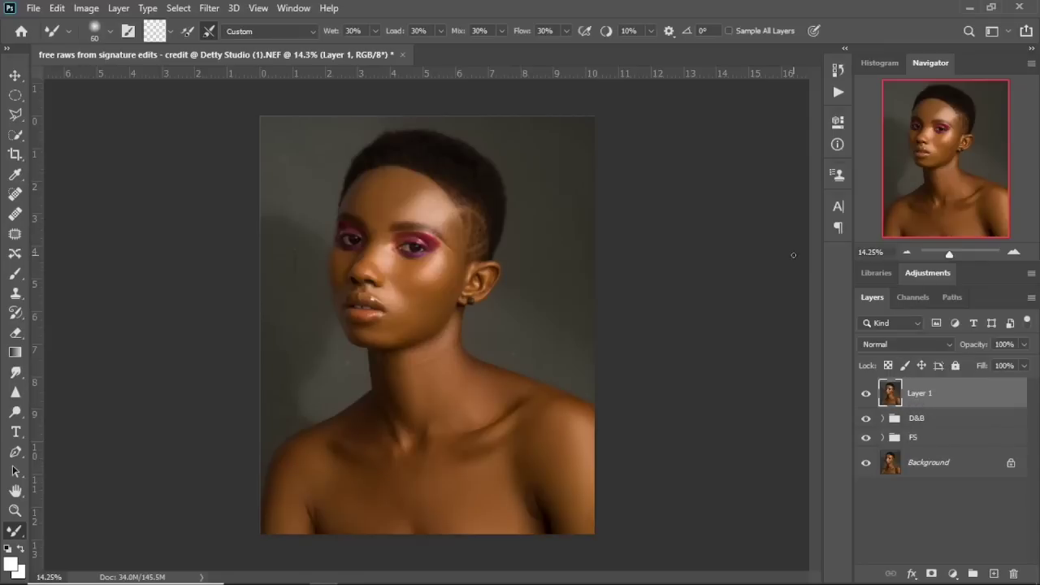
scroll(378, 176, "down", 1)
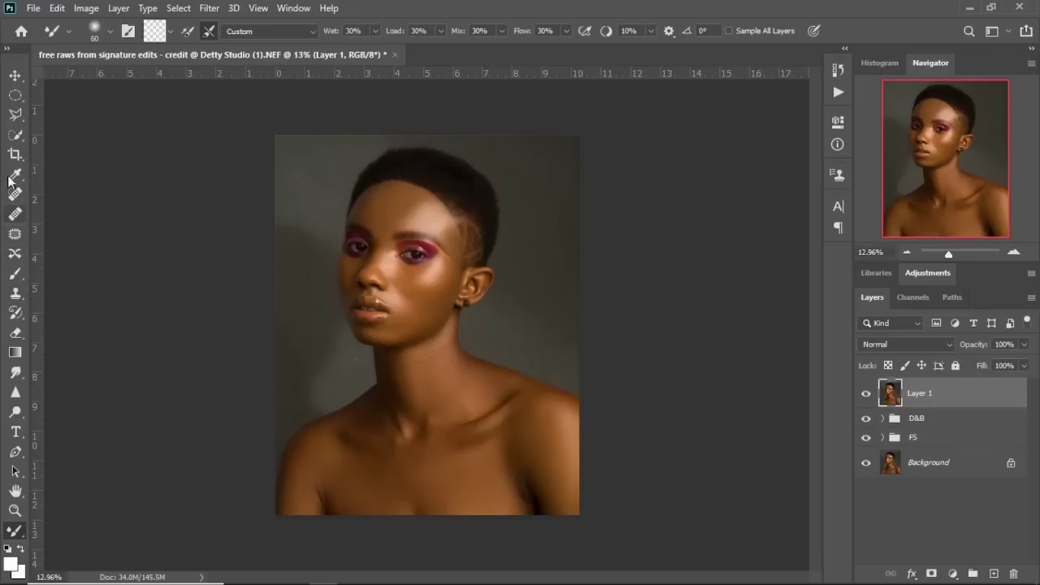
Step: Select the woman automatically with Select Subject while the Quick Selection Tool is active
left_click(17, 137)
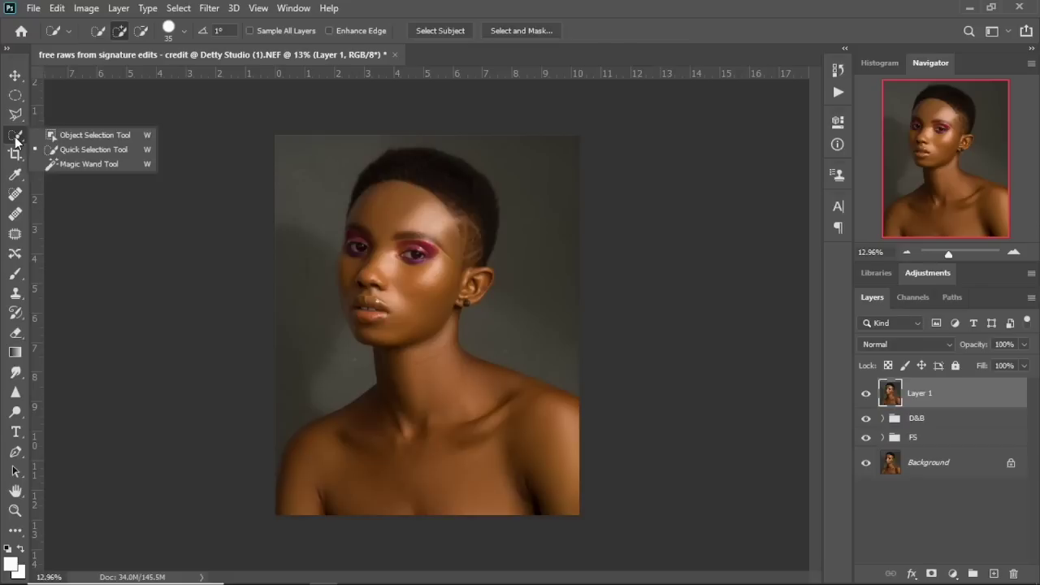
left_click(73, 147)
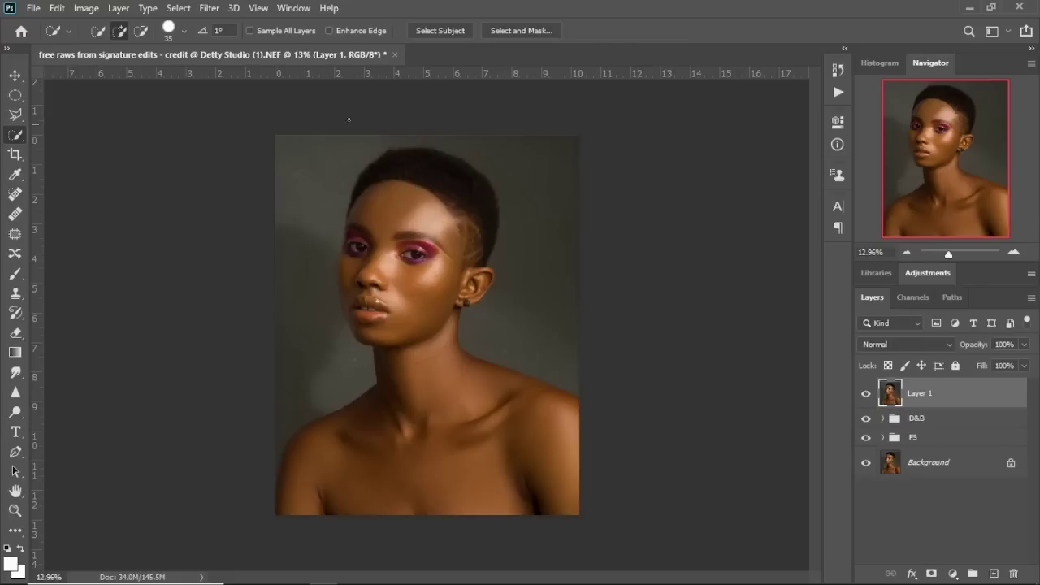
left_click(451, 31)
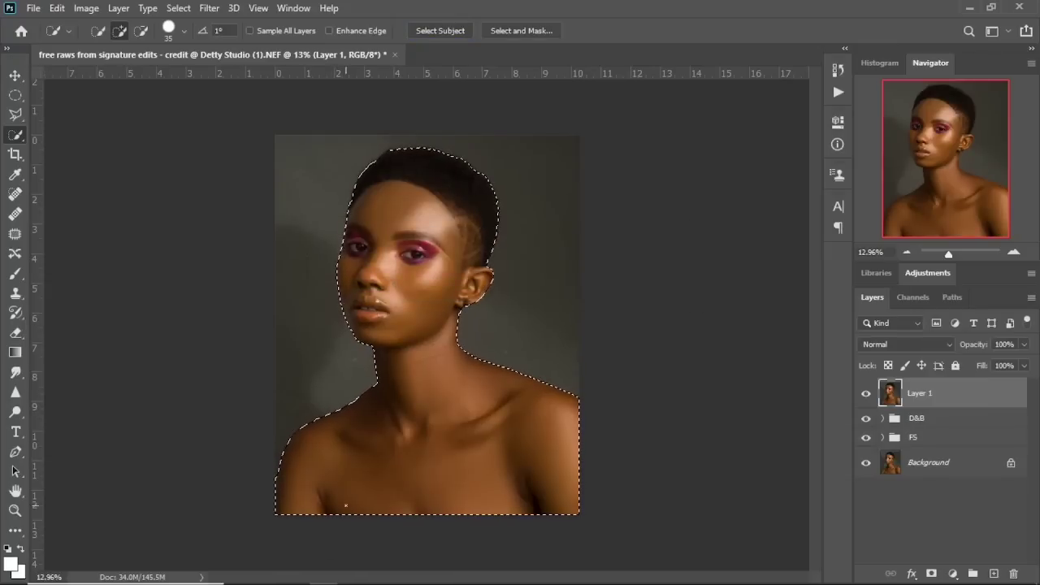
Step: Trim the selection edge along the outer upper arm near the image border by subtracting a polygonal lasso area
key("alt")
scroll(528, 379, "up", 3)
scroll(519, 383, "down", 3)
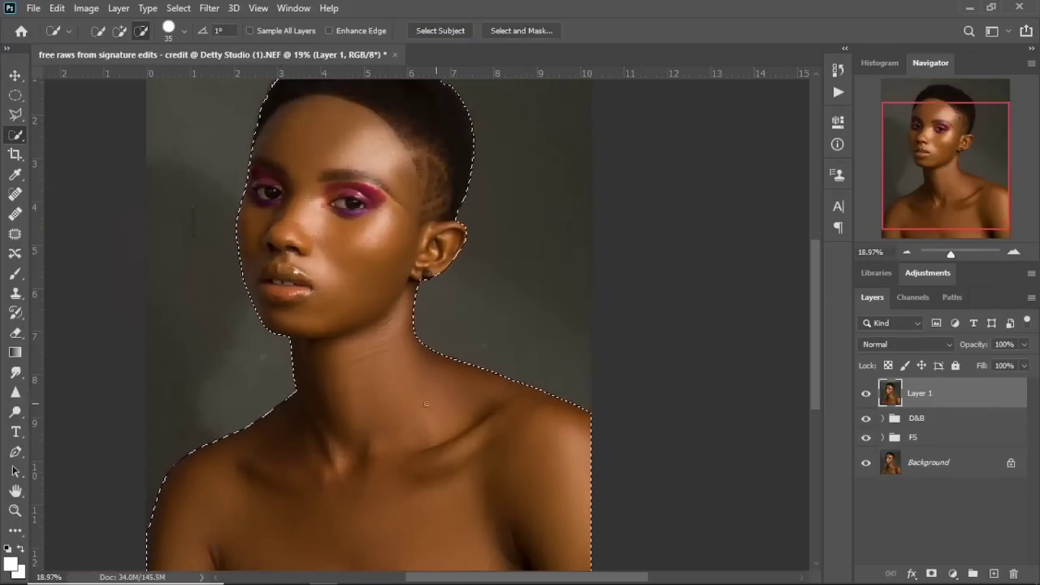
scroll(249, 438, "up", 8)
left_click_drag(290, 410, 479, 170)
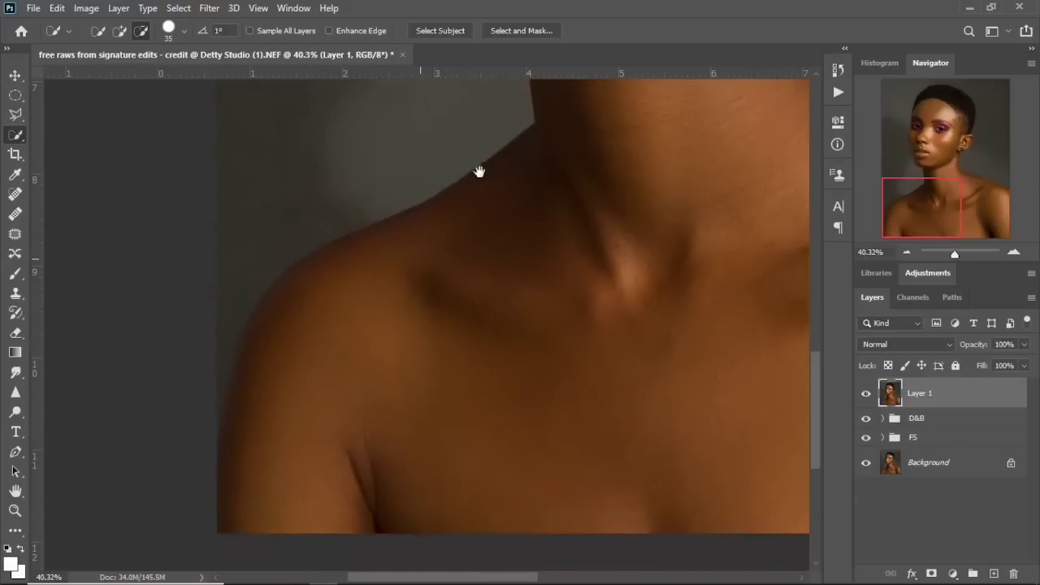
left_click_drag(334, 351, 357, 332)
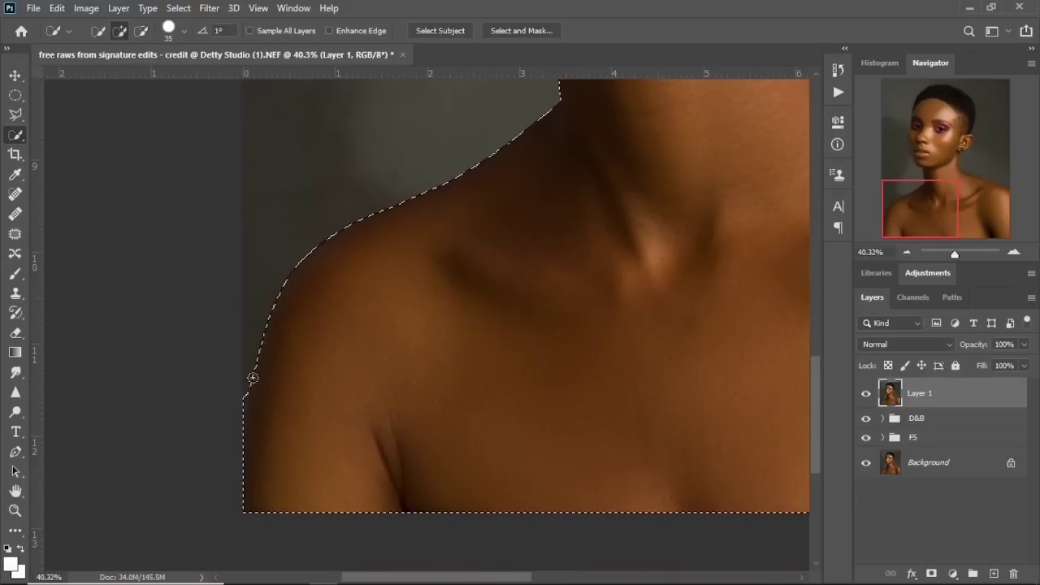
key("l")
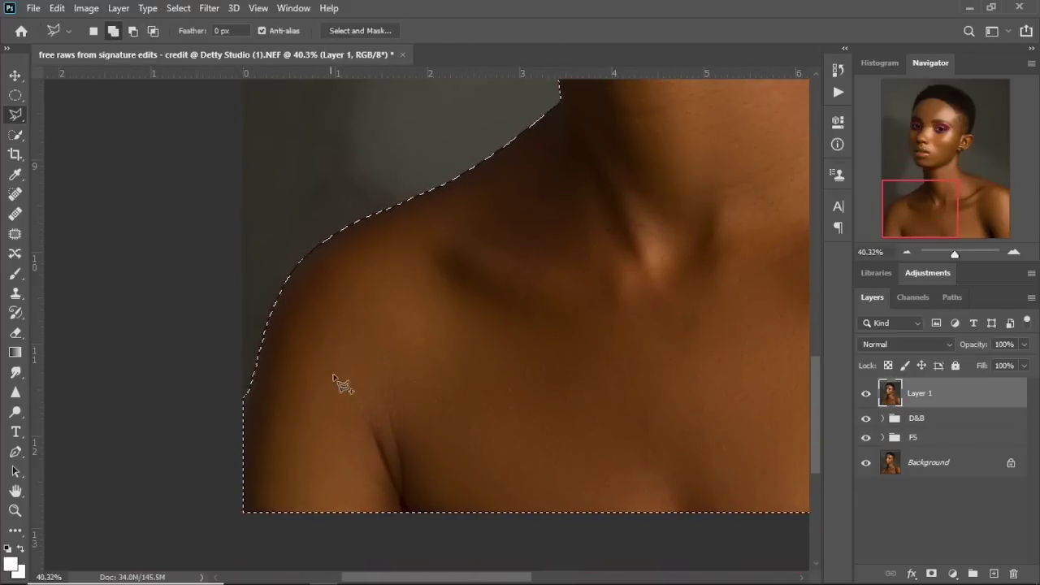
left_click(251, 389, "alt")
left_click(239, 439, "alt")
left_click(208, 412, "alt")
double_click(233, 336, "alt")
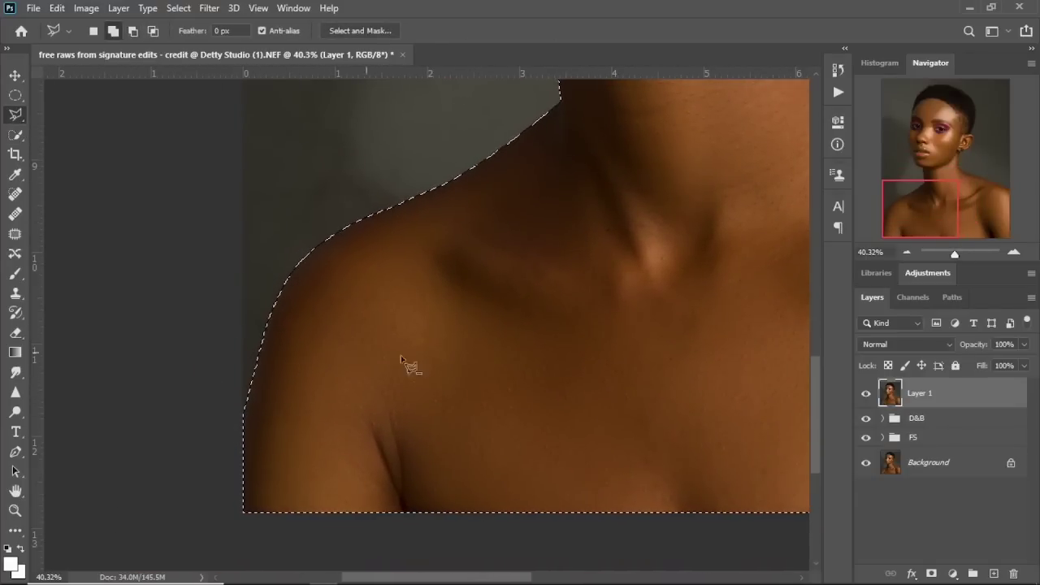
scroll(459, 344, "down", 8, "alt")
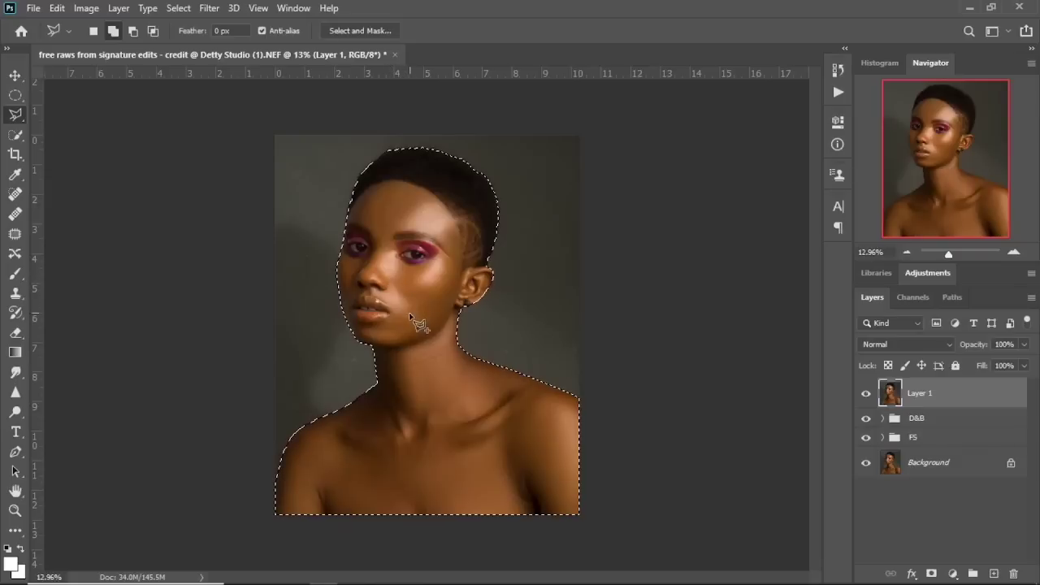
Step: Invert the selection and even out the background on Layer 1 with a 500 px Clone Stamp, comparing before and after
left_click(178, 9)
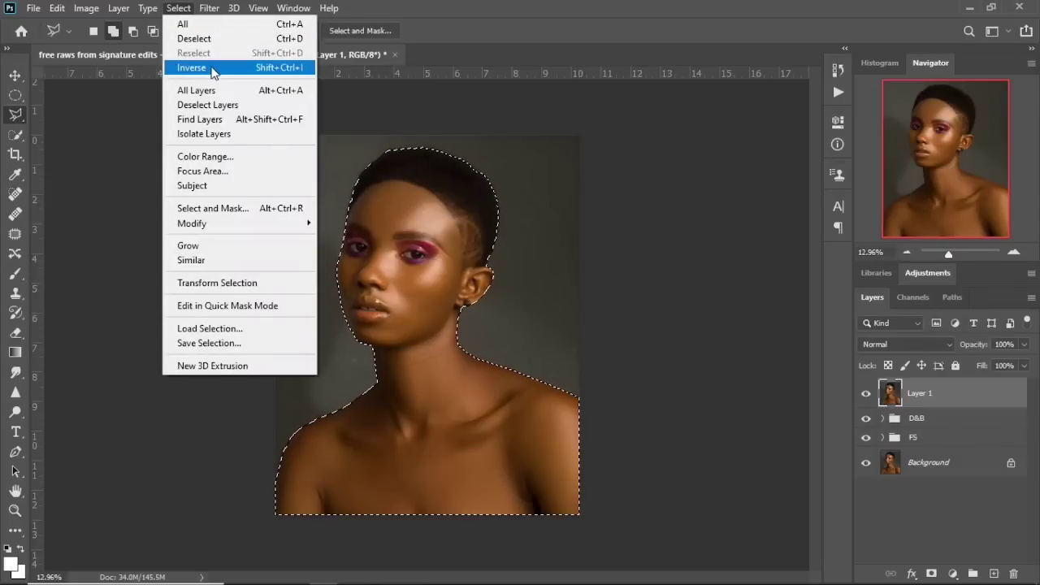
left_click(192, 68)
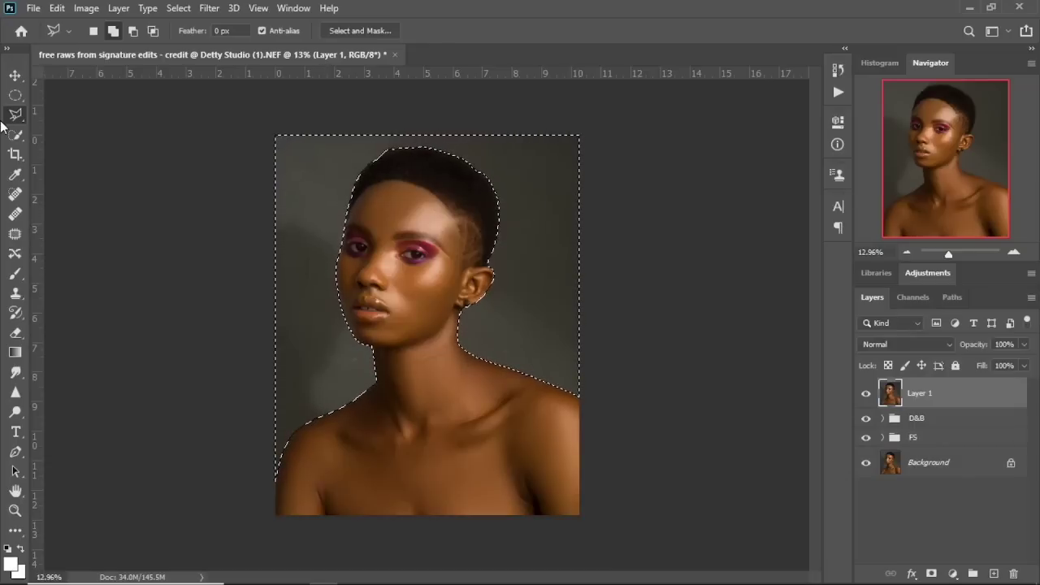
key("s")
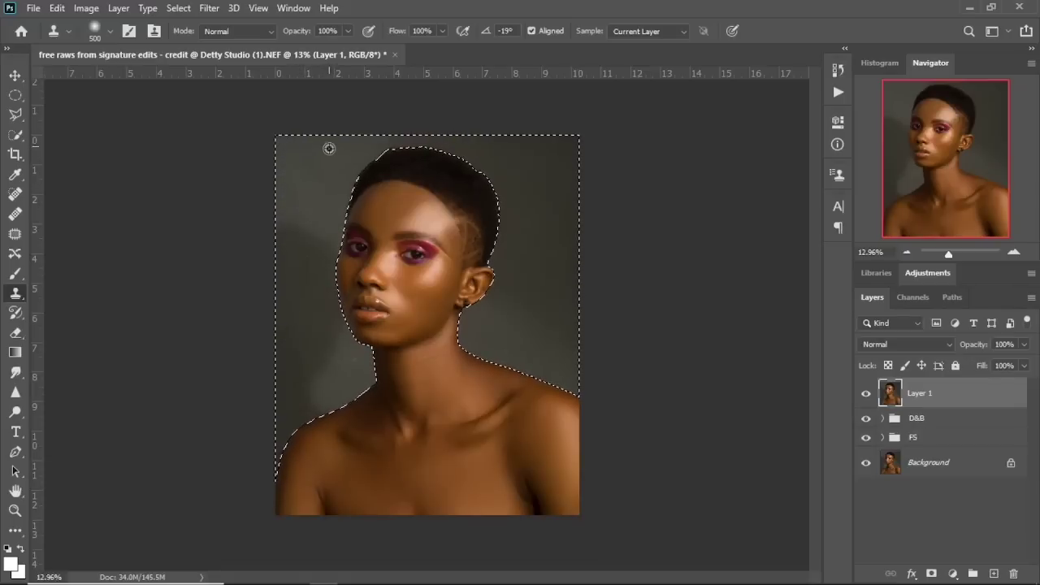
left_click_drag(283, 247, 289, 234)
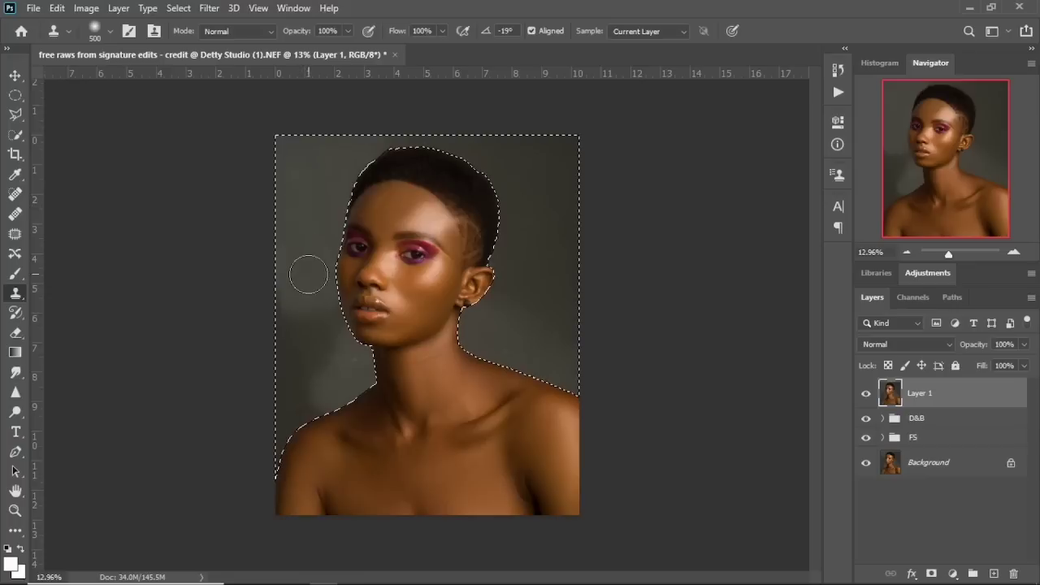
left_click_drag(269, 363, 274, 329)
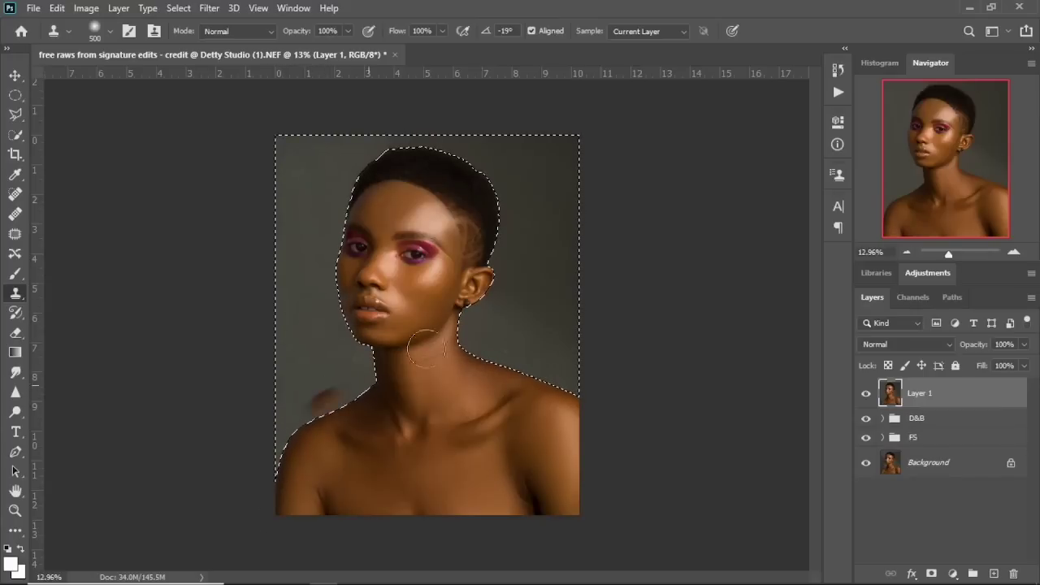
left_click(865, 396)
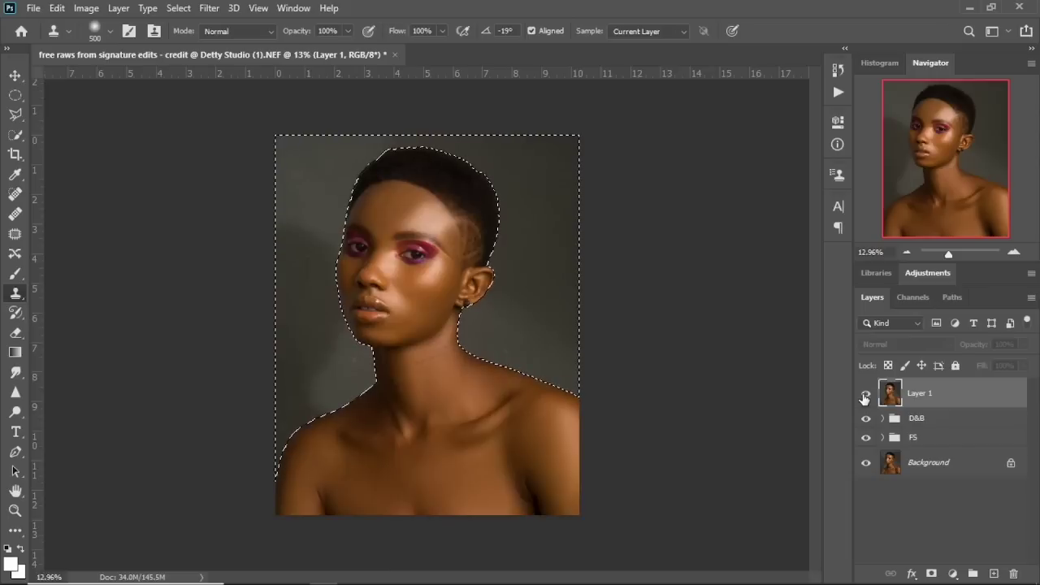
left_click(865, 396)
left_click(864, 397)
left_click(864, 397)
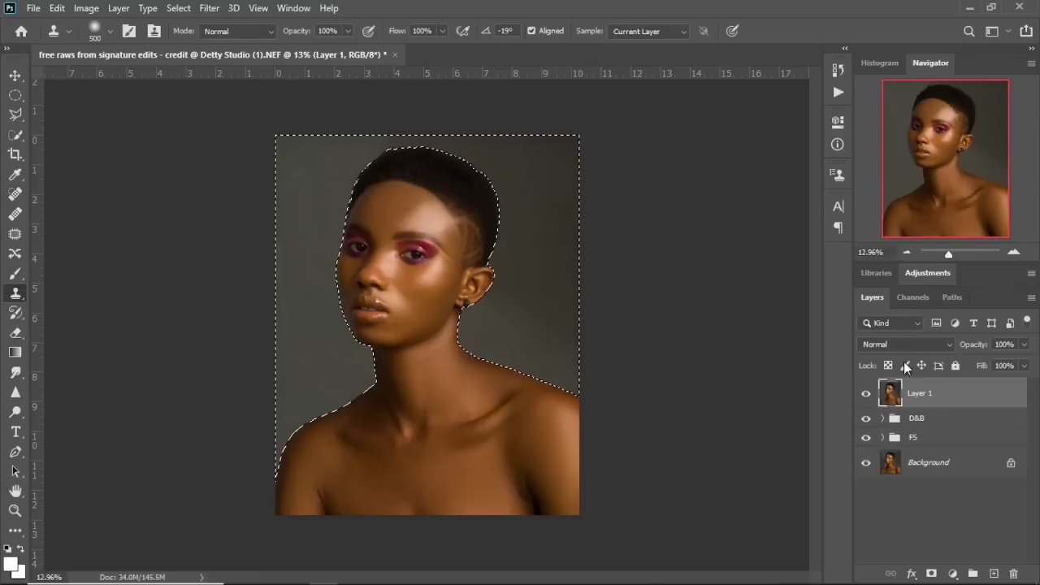
Step: Add a Solid Color fill layer of a64c4c over the selected background and set its blend mode to Multiply
left_click(952, 573)
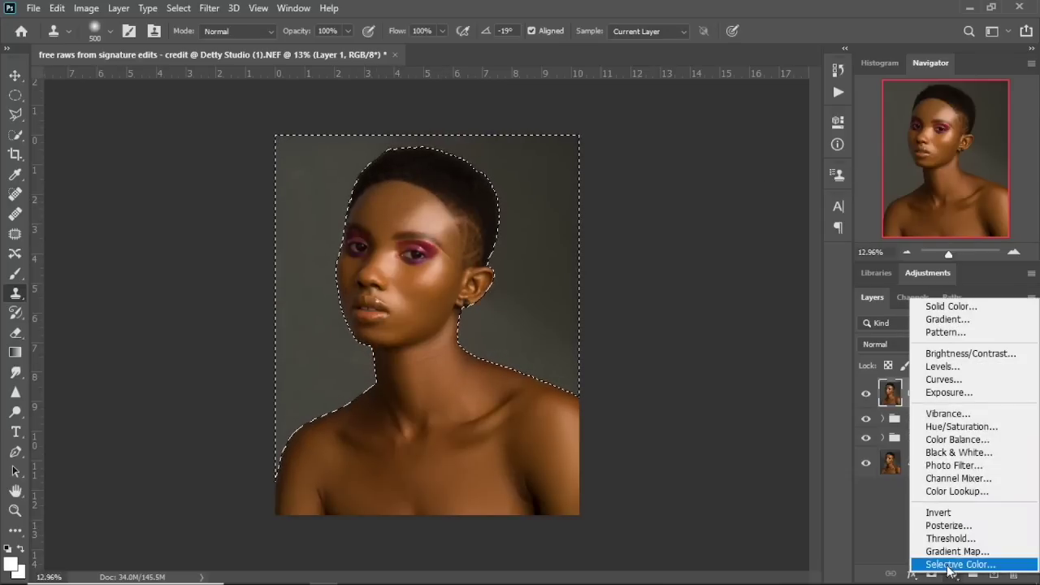
left_click(974, 308)
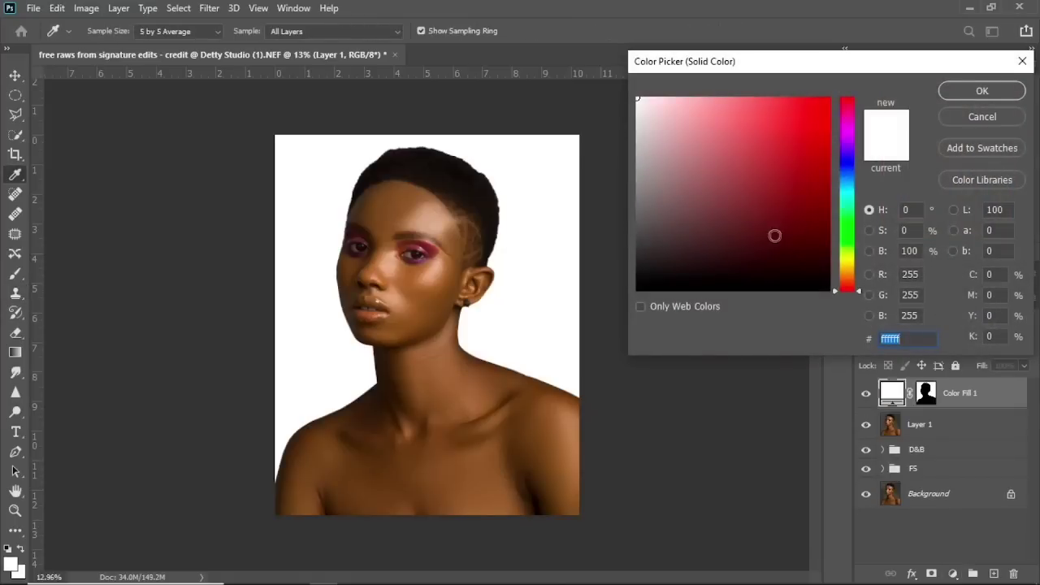
left_click_drag(731, 196, 741, 165)
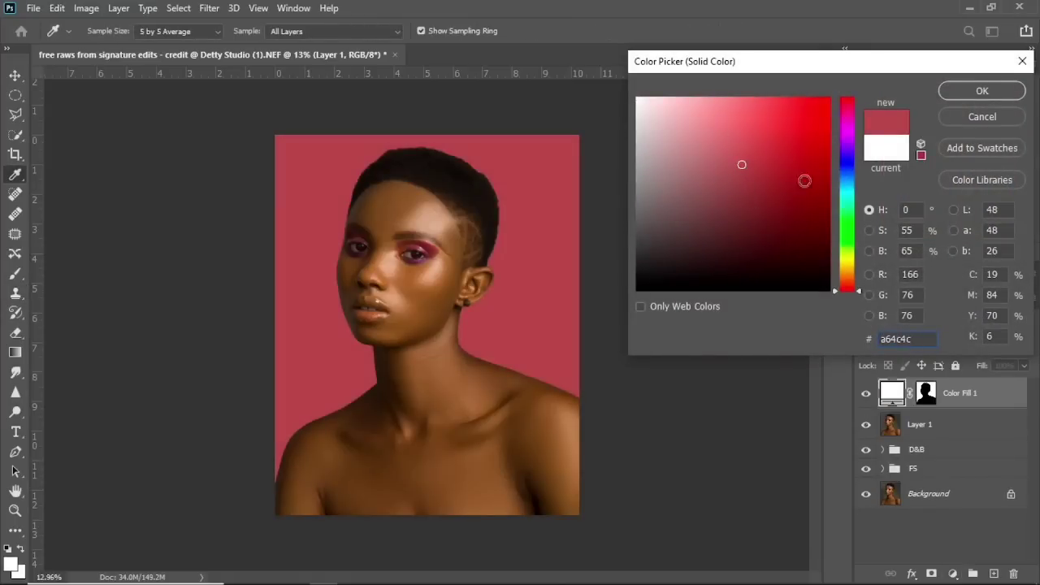
left_click(988, 91)
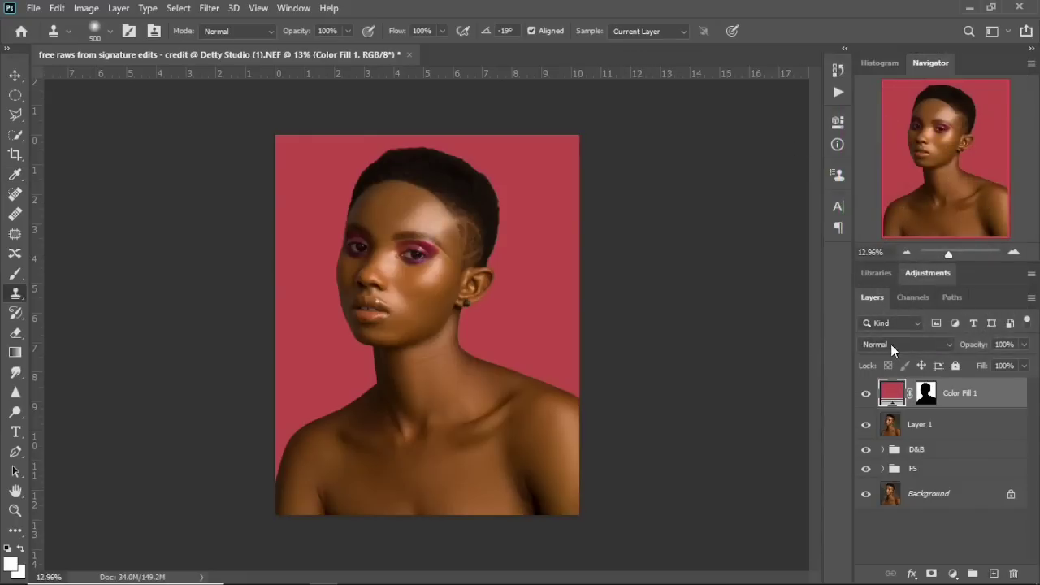
left_click(890, 343)
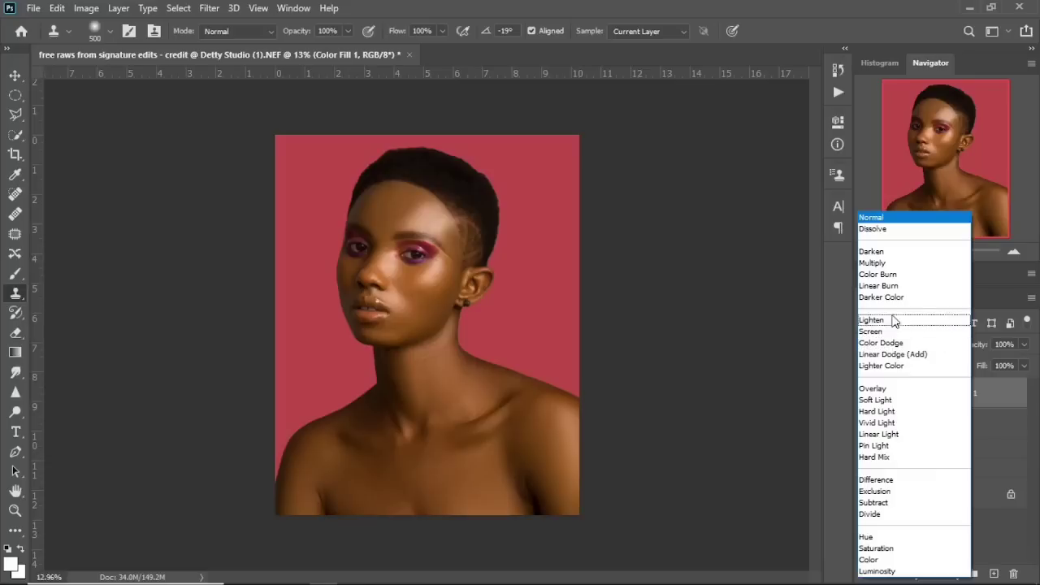
left_click(873, 262)
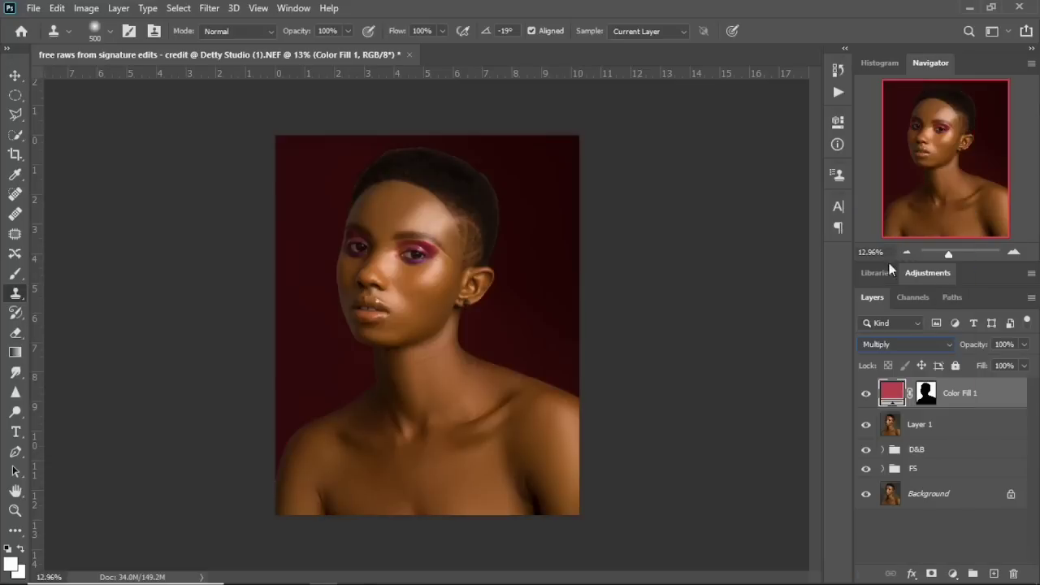
Step: Change the background fill layer's color to the magenta b22a90
double_click(893, 395)
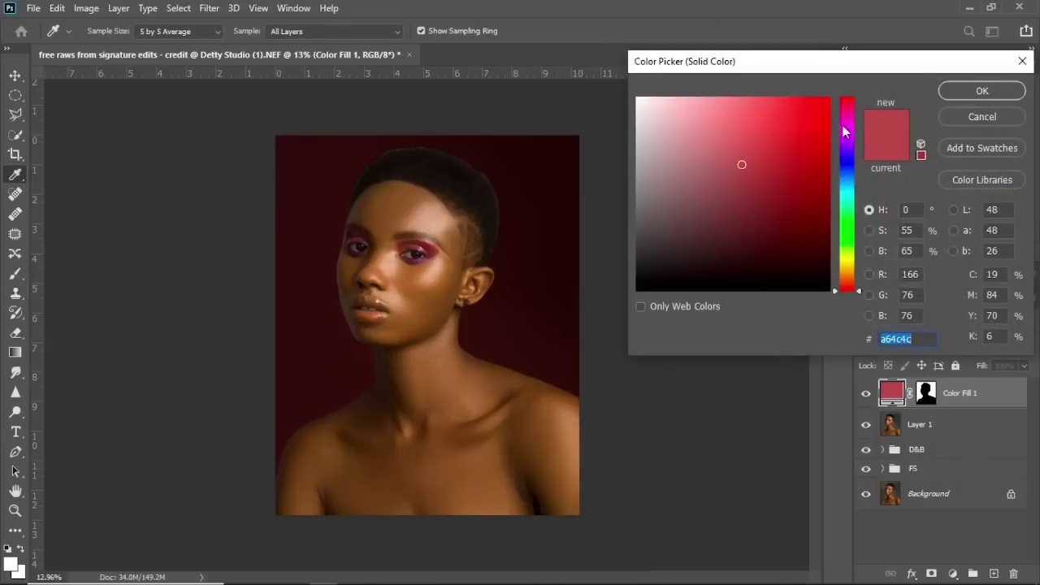
mouse_move(847, 130)
left_mouse_down()
mouse_move(853, 146)
mouse_move(850, 128)
left_mouse_up()
mouse_move(780, 153)
left_mouse_down()
mouse_move(766, 169)
mouse_move(785, 157)
left_mouse_up()
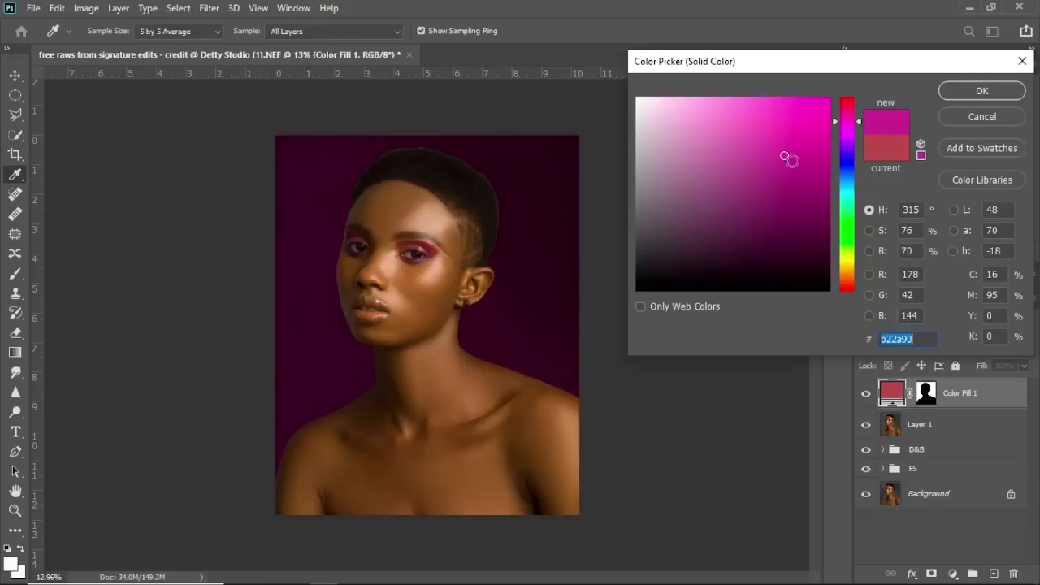
left_click(979, 93)
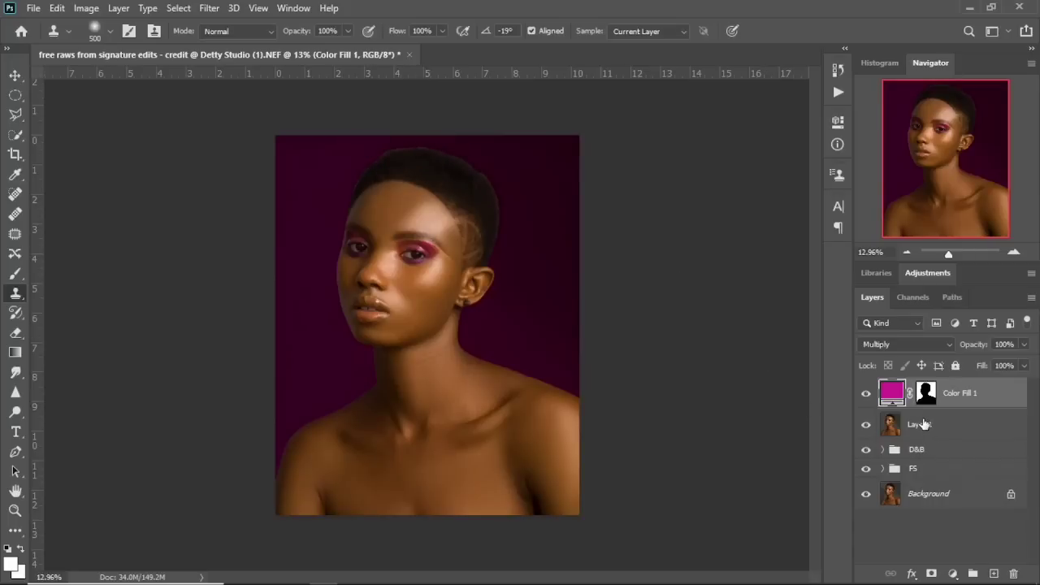
Step: Add an empty layer above the color fill and load the fill's mask as a selection, with a white Brush ready
left_click(993, 574)
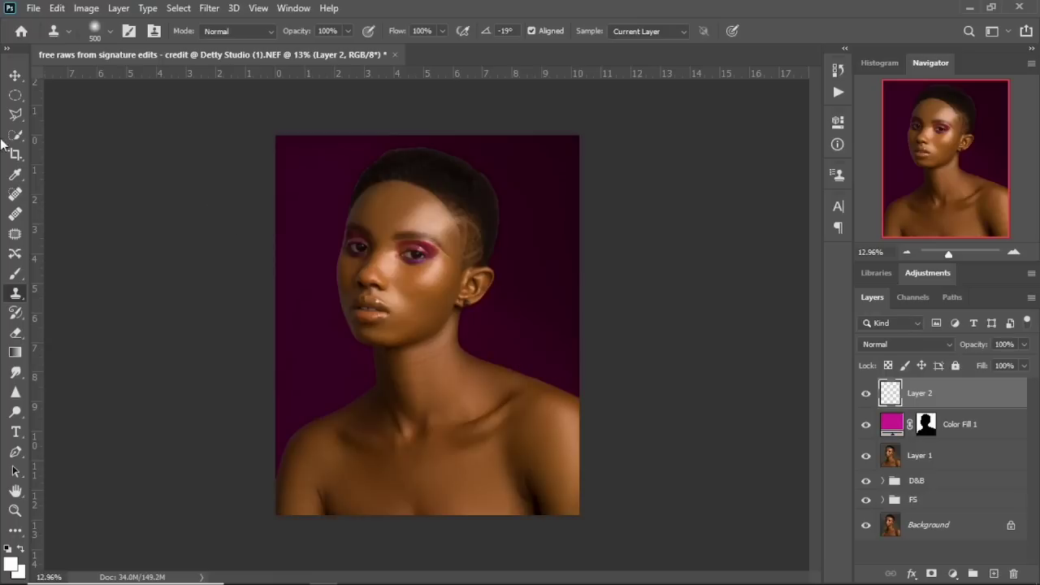
left_click(16, 273)
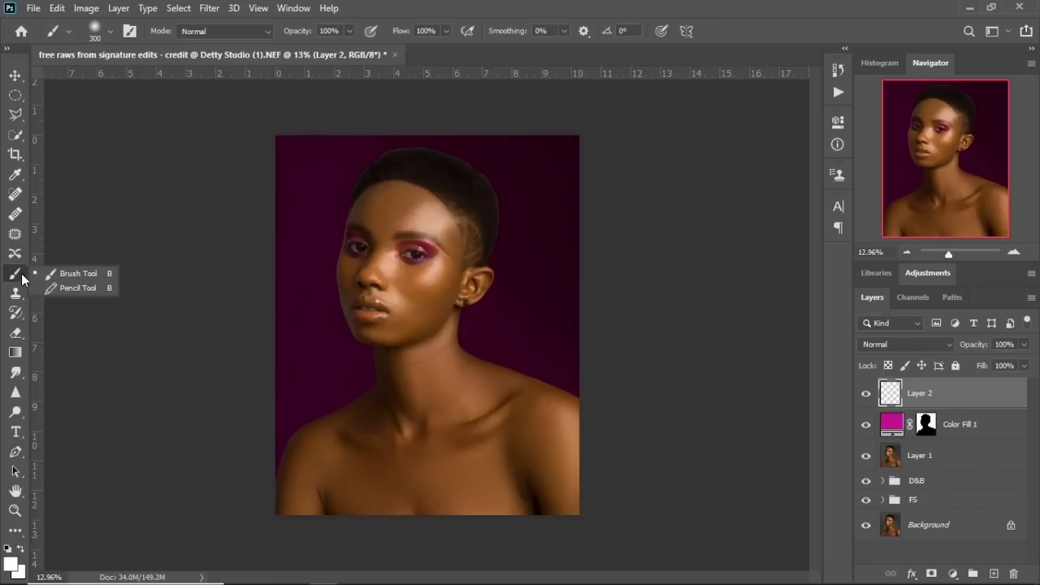
left_click(54, 274)
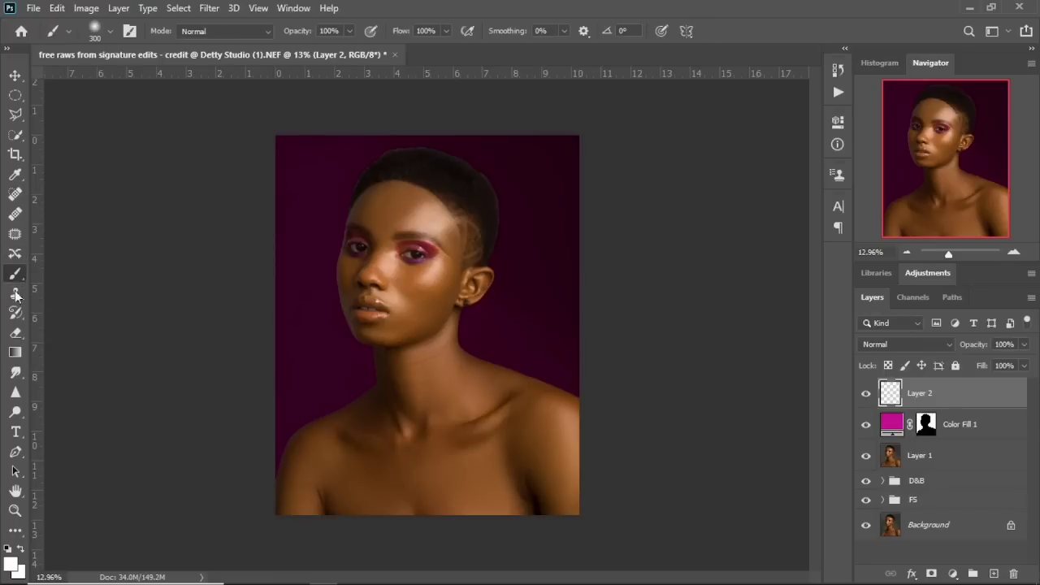
left_click(14, 566)
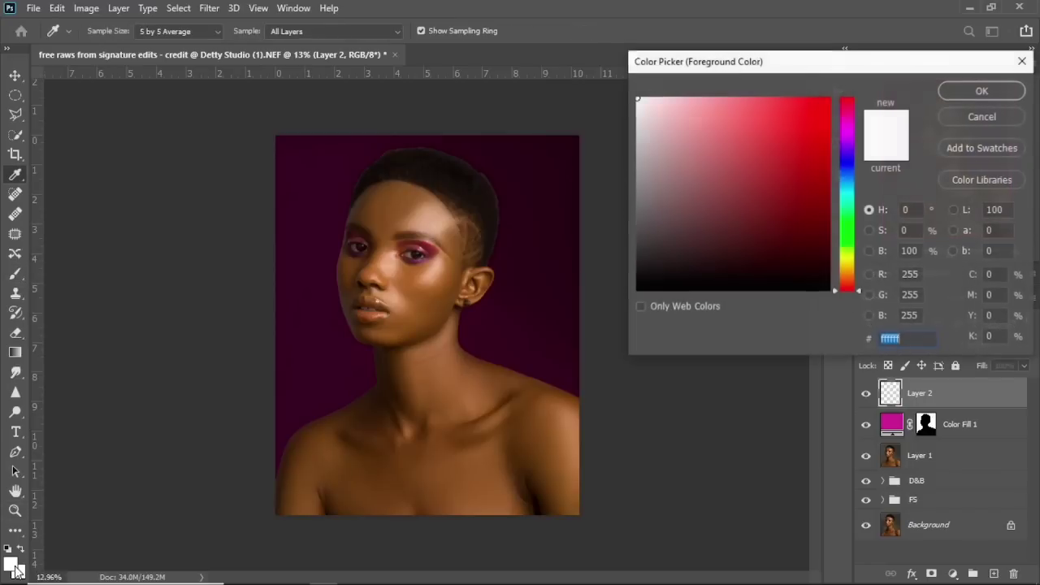
left_click(982, 91)
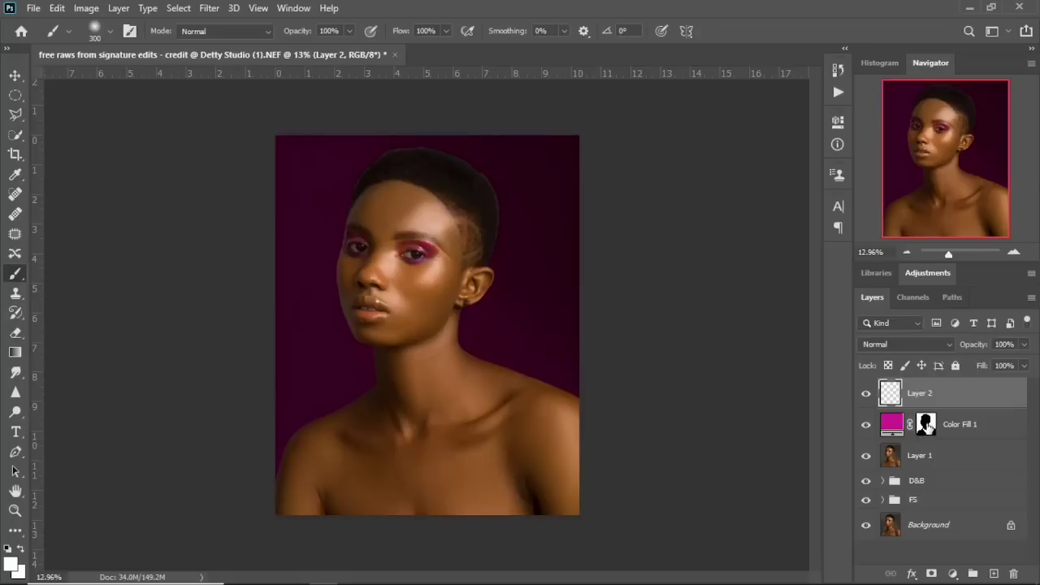
left_click_drag(926, 428, 929, 431)
left_click(927, 429, "ctrl")
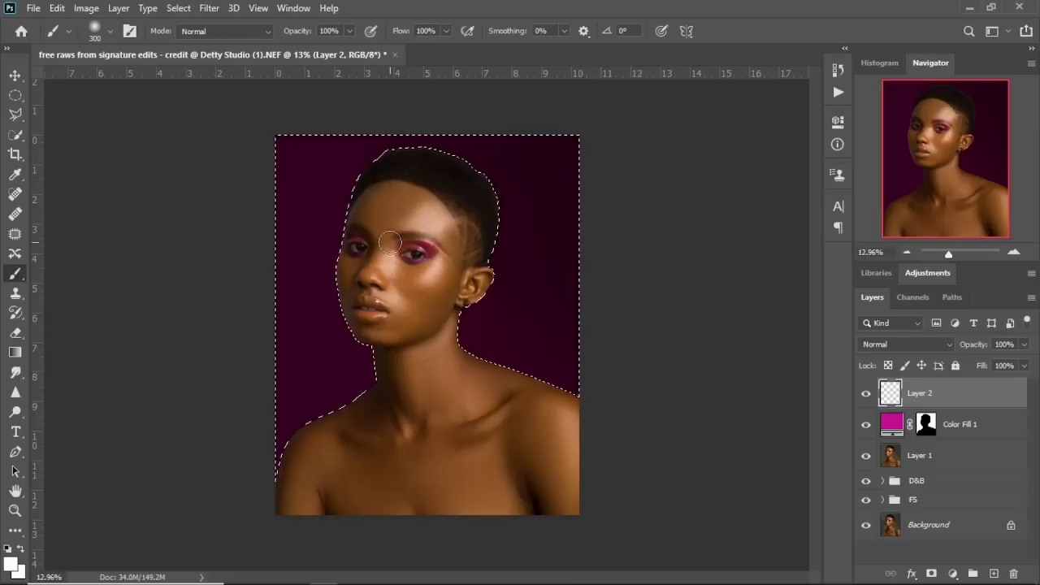
Step: Enlarge the soft white brush to 3200 px and dab one glow behind the head within the selected background
key("bracketright")
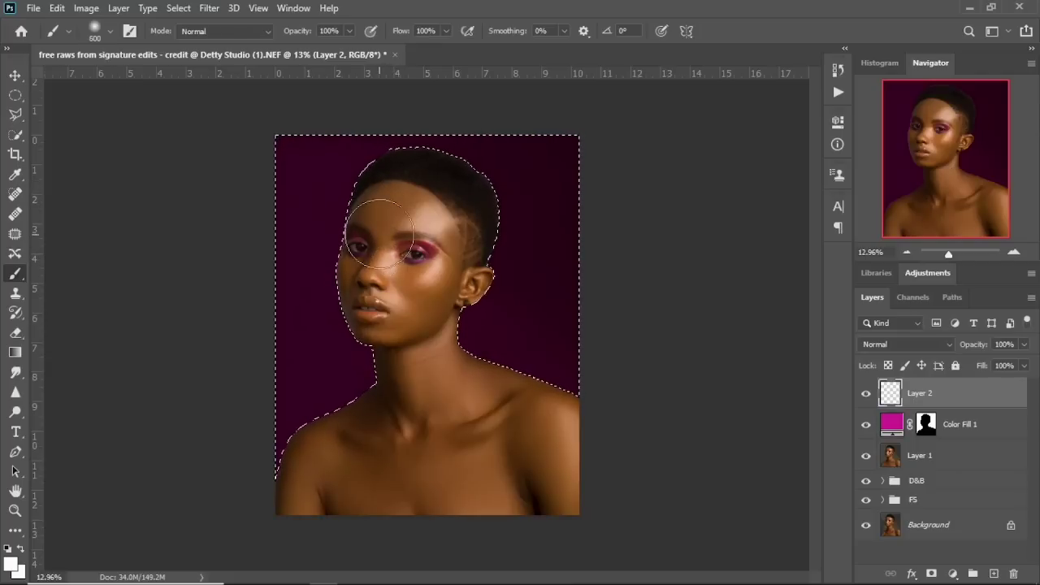
key("bracketright")
key("bracketright")
key("bracketright")
key("bracketright")
key("bracketright")
key("bracketright")
key("bracketright")
key("bracketright")
key("bracketright")
key("bracketright")
key("bracketright")
key("bracketright")
key("bracketright")
key("bracketright")
key("bracketright")
key("bracketright")
key("bracketright")
key("bracketright")
key("bracketright")
key("bracketright")
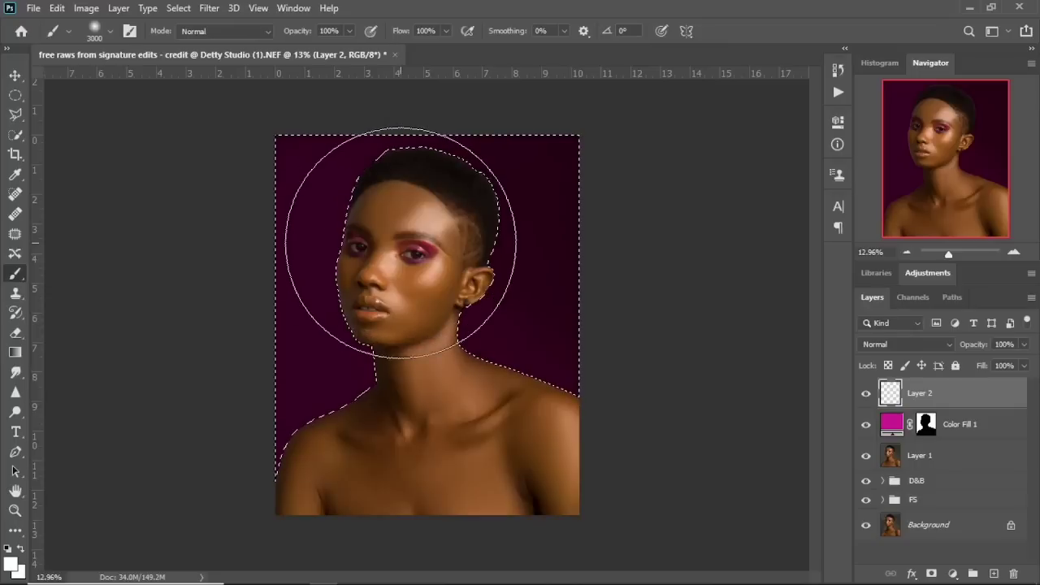
key("bracketright")
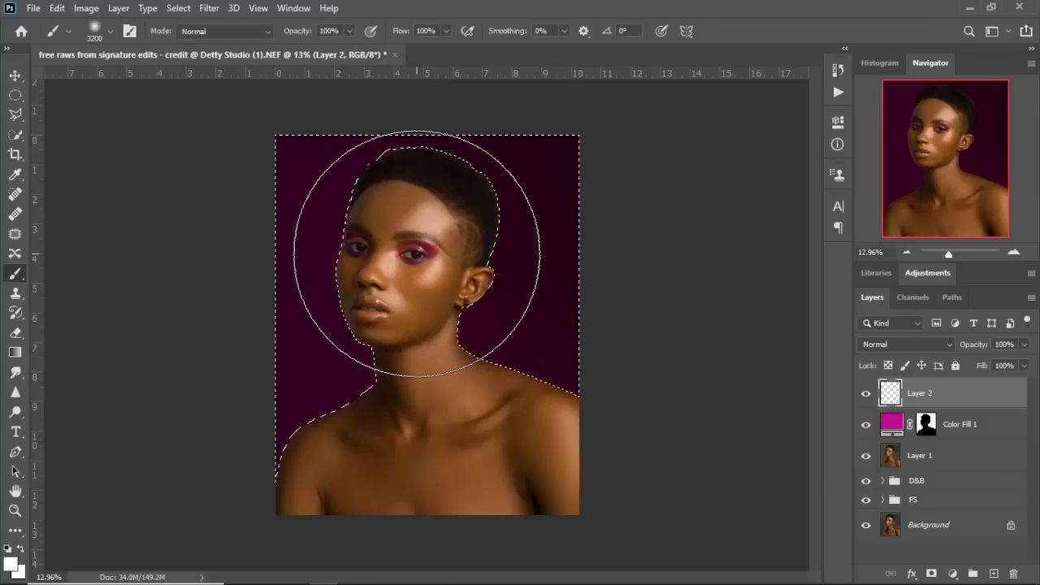
left_click(416, 253)
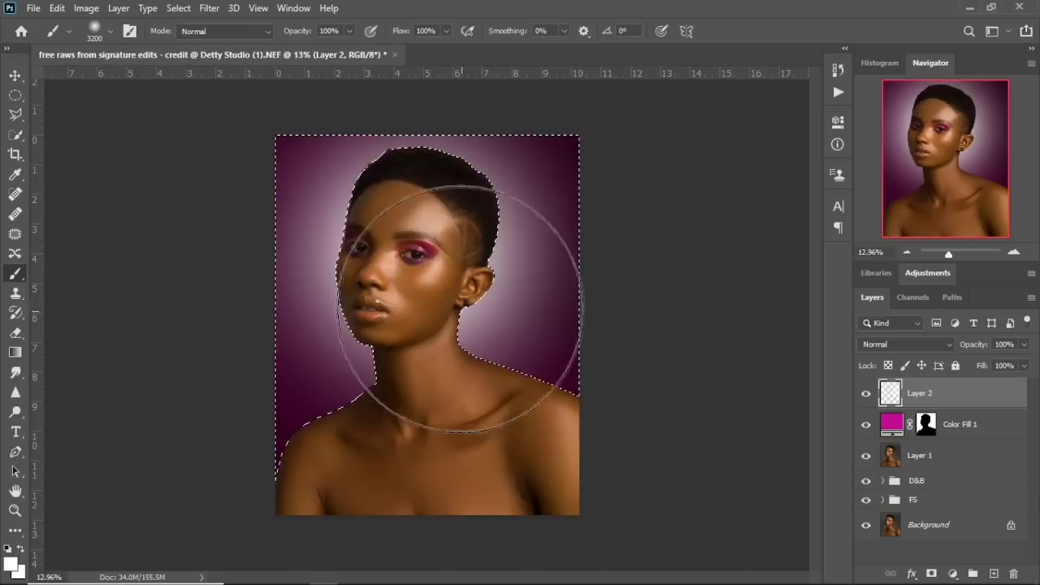
Step: Set the glow layer's blend mode to Screen, clear the selection and lower the layer's opacity to 45%
left_click(913, 346)
left_click(888, 331)
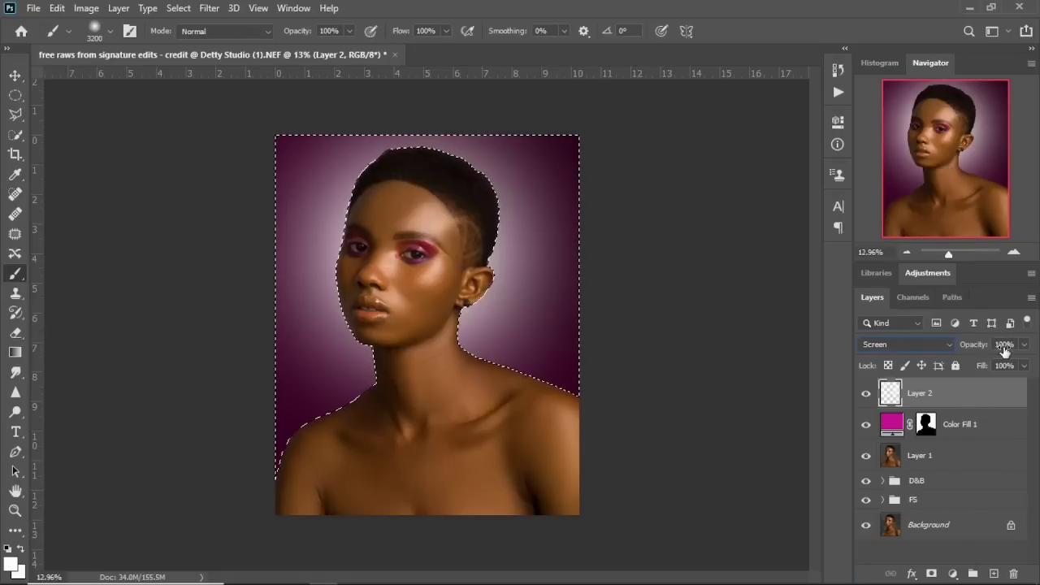
key("ctrl+d")
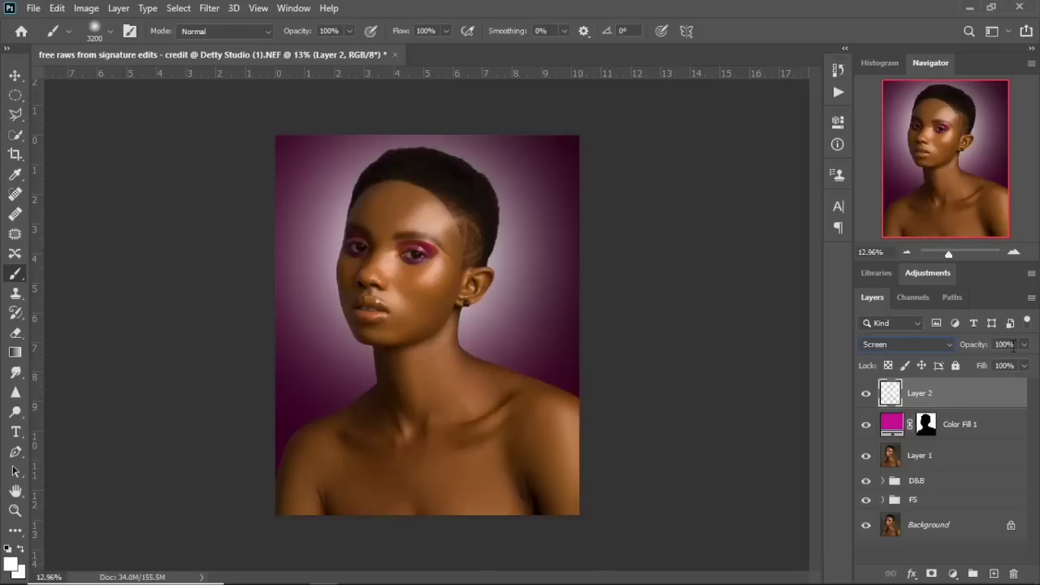
left_click(992, 346)
type("45")
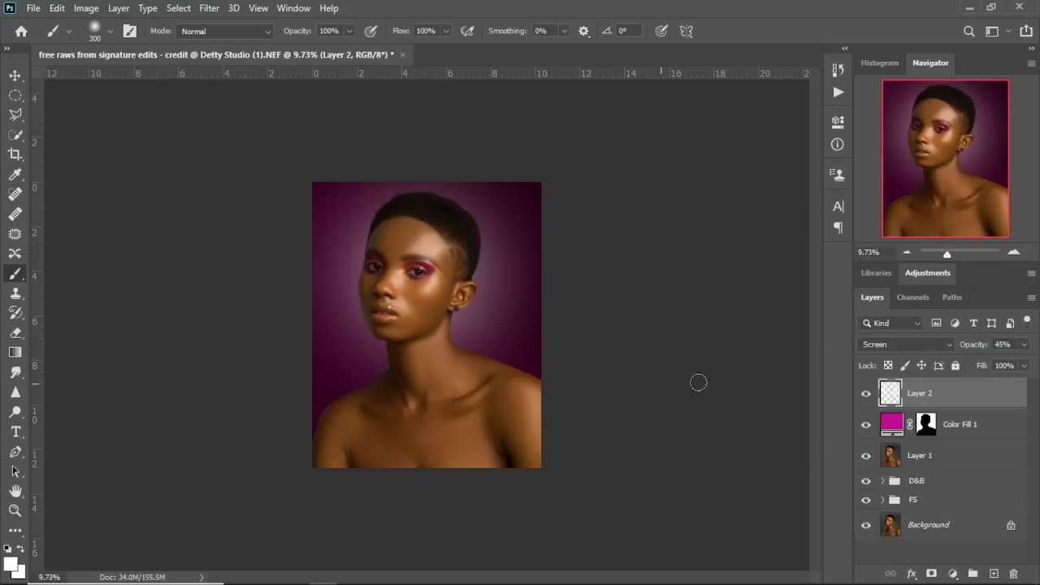
Step: Group the glow layer with the magenta color fill layer and name the group "background"
left_click(961, 429, "shift")
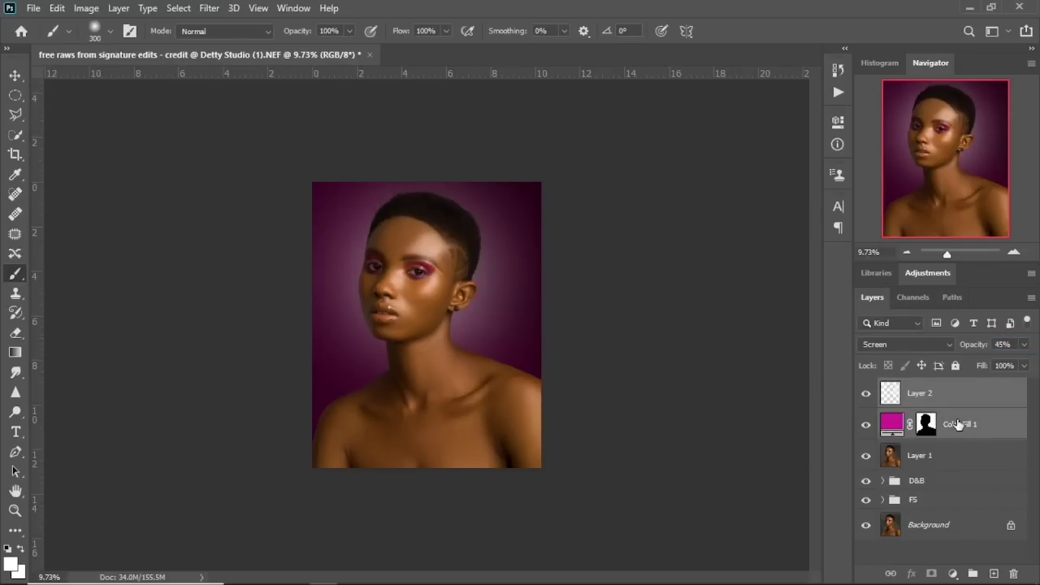
left_click_drag(947, 414, 973, 573)
double_click(926, 388)
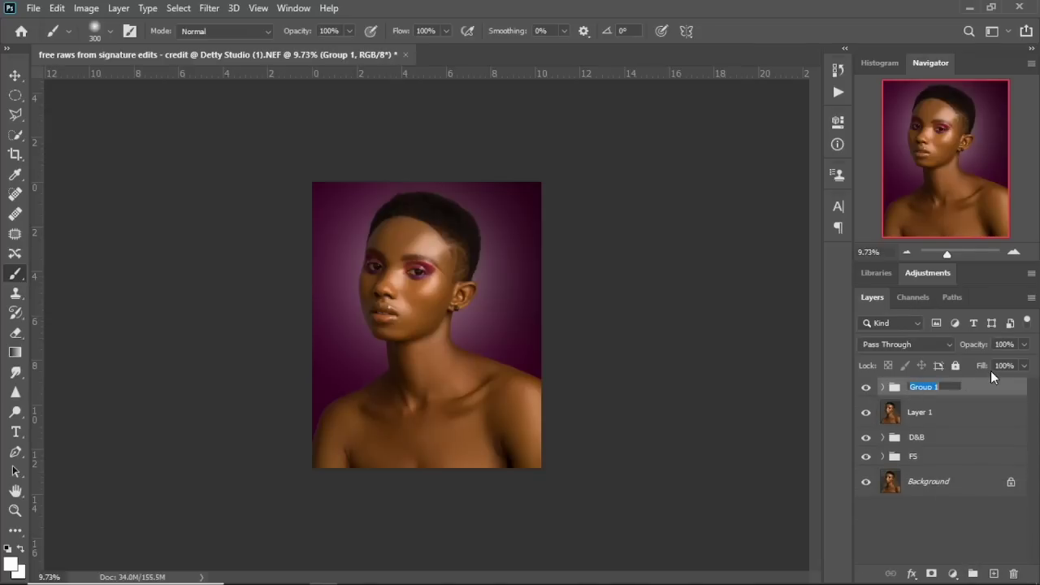
type("b")
type("acko")
type("round")
key("Return")
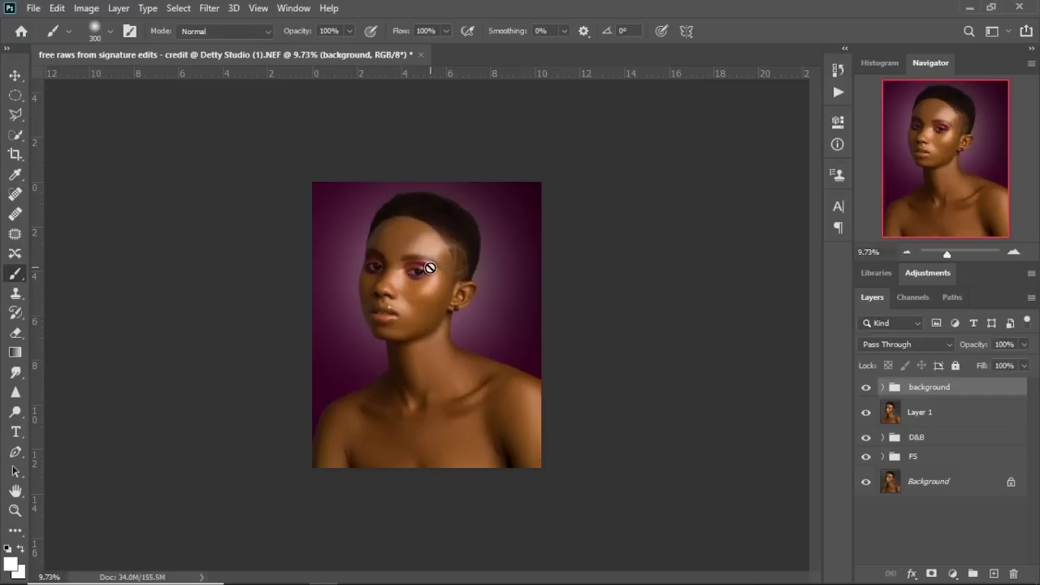
Step: Add a Vibrance adjustment layer above the background group and raise its vibrance slightly
left_click(953, 574)
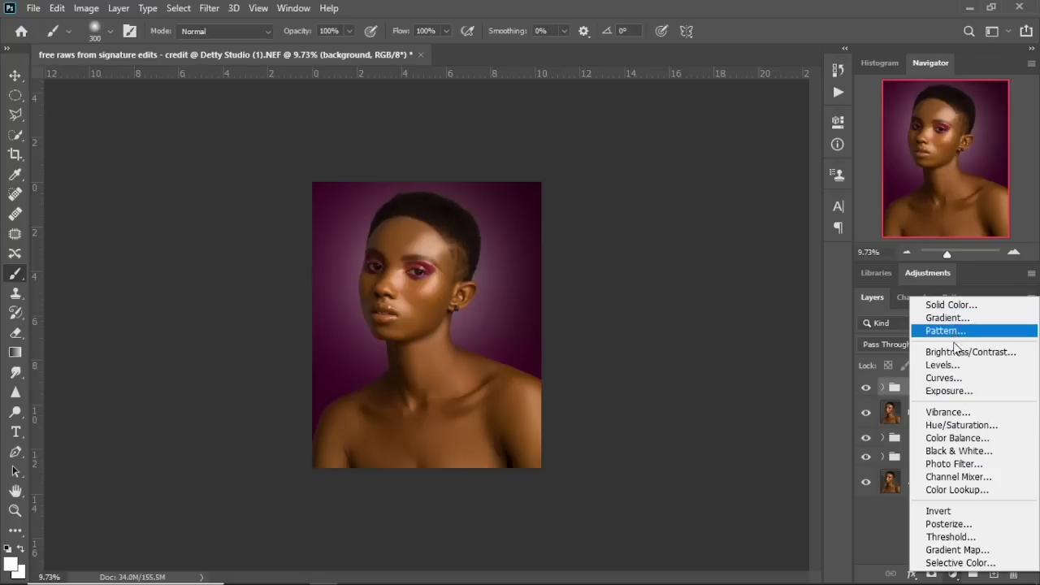
left_click(965, 415)
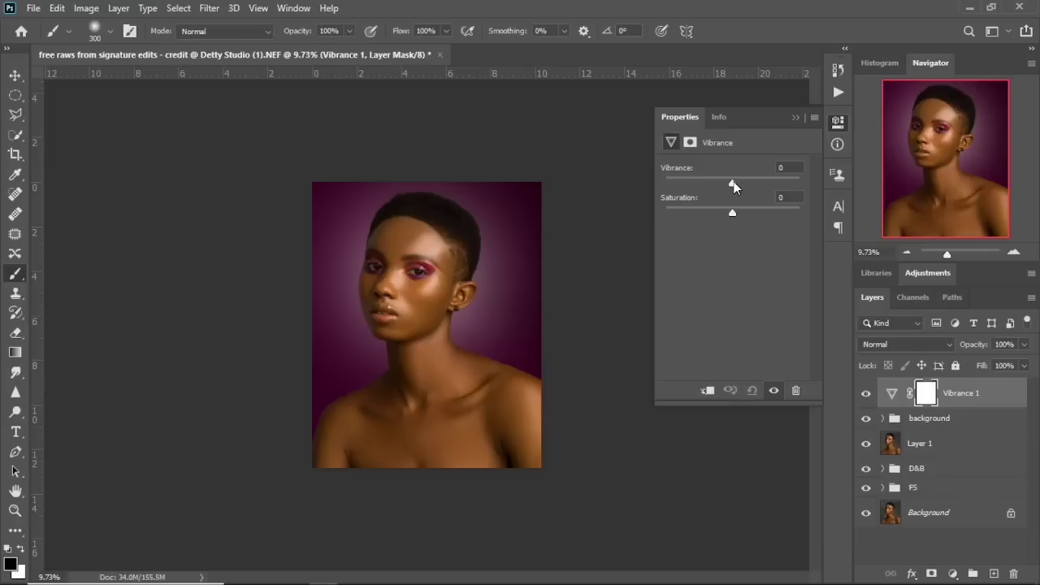
left_click_drag(732, 182, 736, 185)
left_click_drag(742, 183, 743, 183)
Step: Add a Brightness/Contrast adjustment layer with slightly raised contrast and compare the image with and without it
left_click(953, 575)
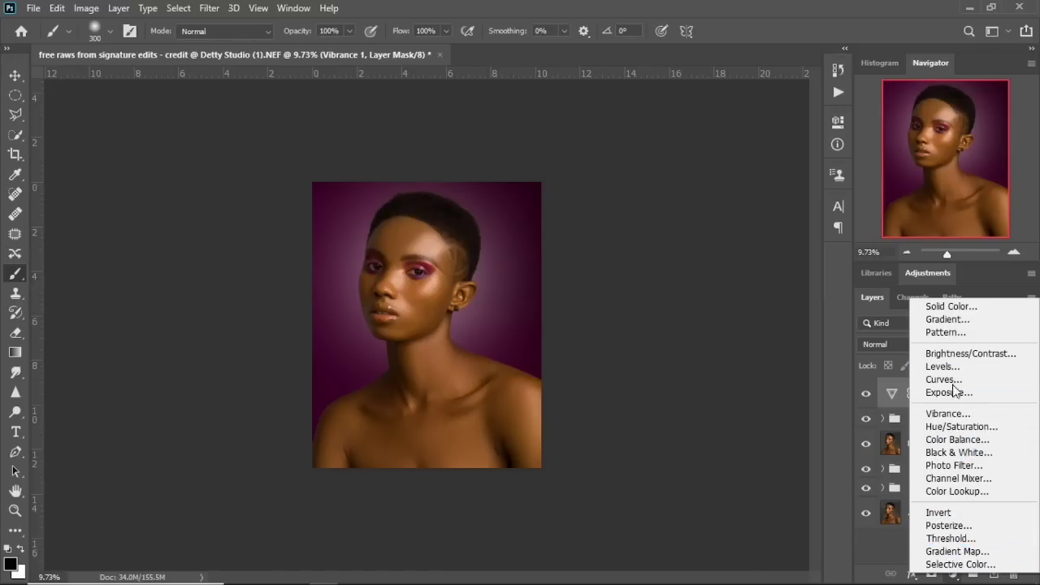
left_click(947, 354)
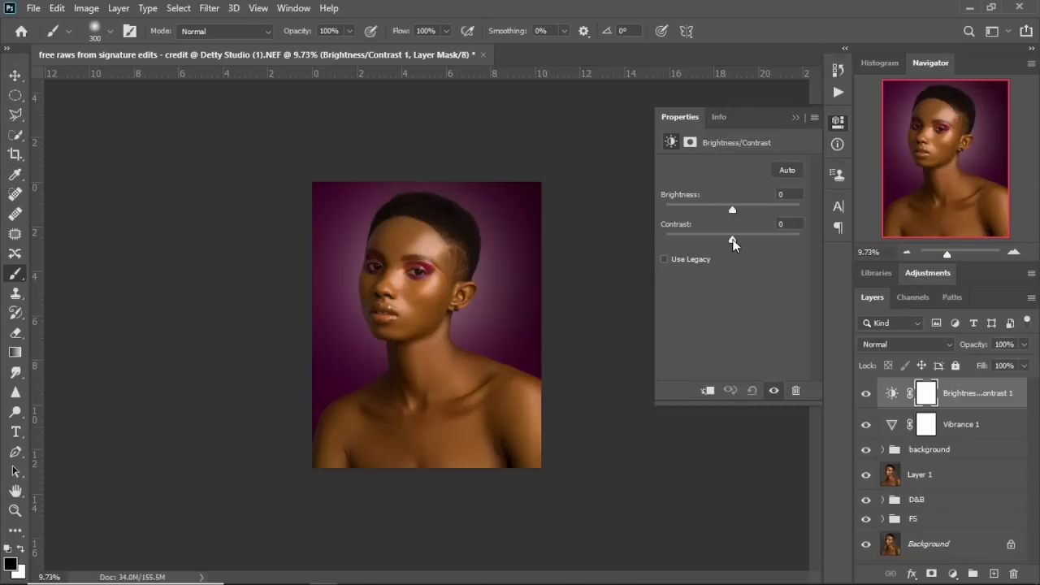
left_click_drag(732, 240, 739, 239)
left_click(866, 395)
left_click(866, 397)
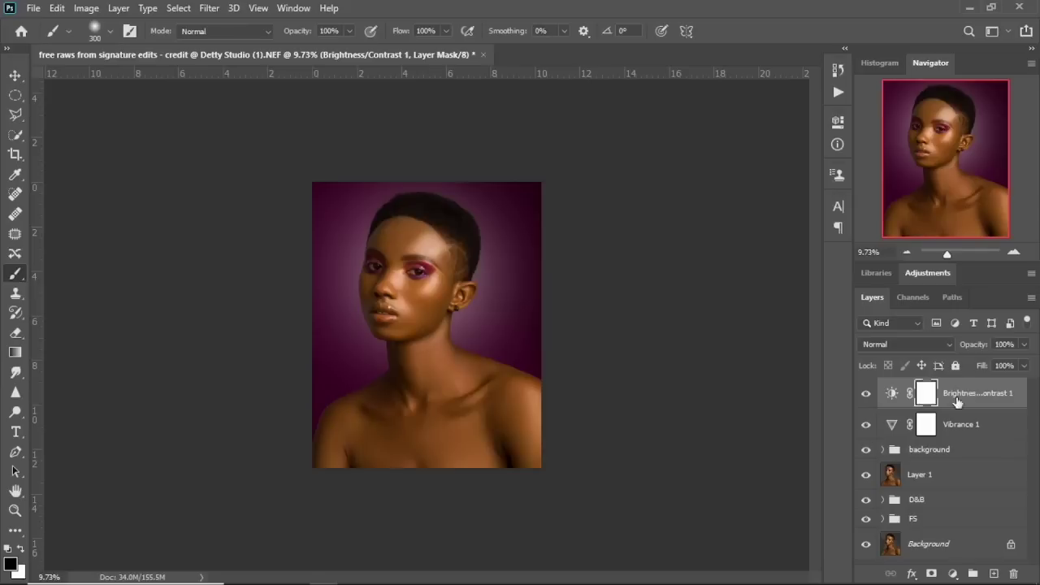
Step: Group the Brightness/Contrast and Vibrance layers as "Lips" and give the group a black mask that hides its effect
left_click(979, 424, "shift")
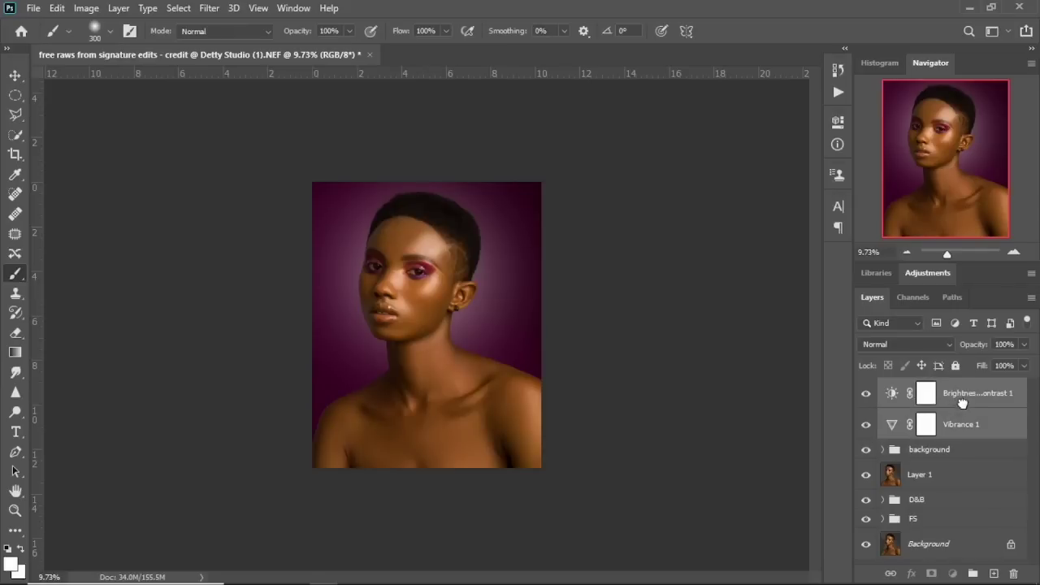
left_click_drag(969, 407, 973, 572)
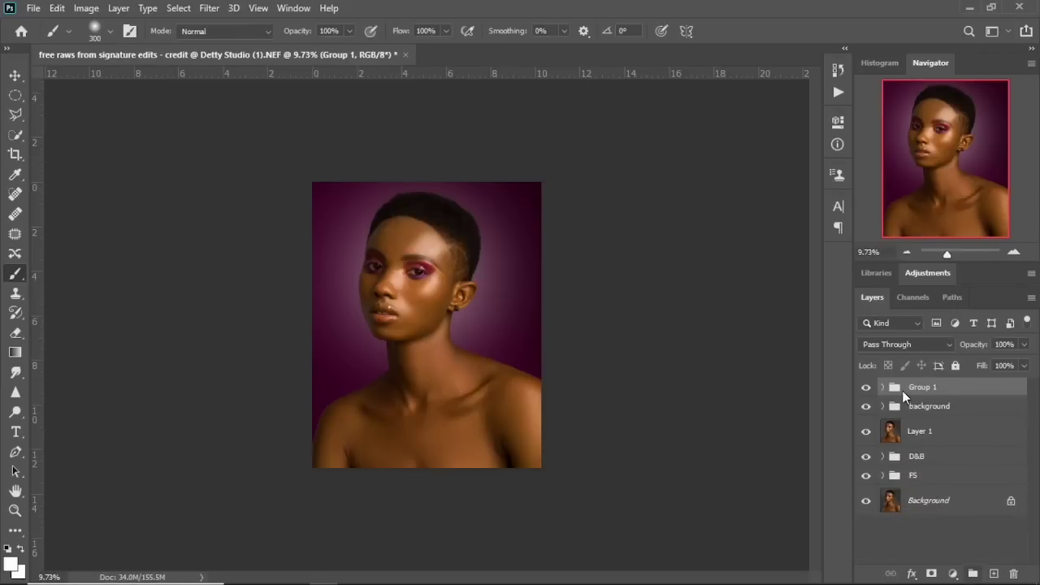
double_click(917, 387)
type("Lips")
key("Return")
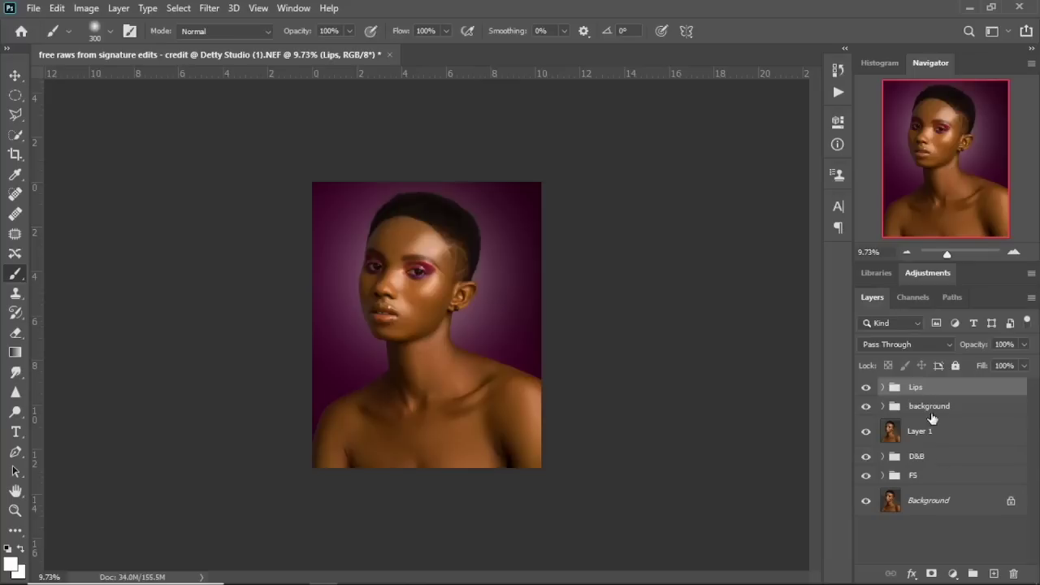
left_click(932, 573)
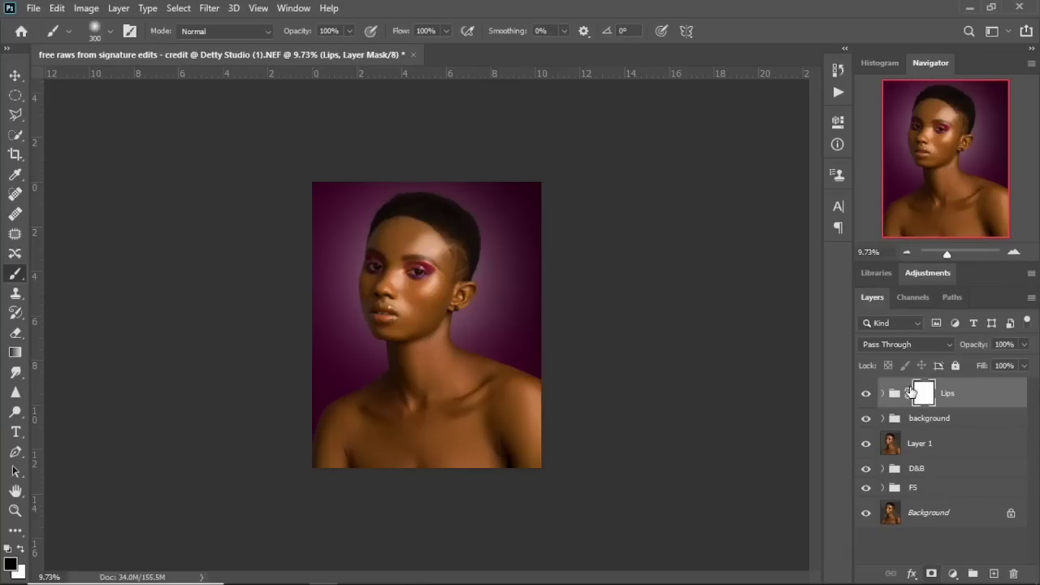
key("ctrl+i")
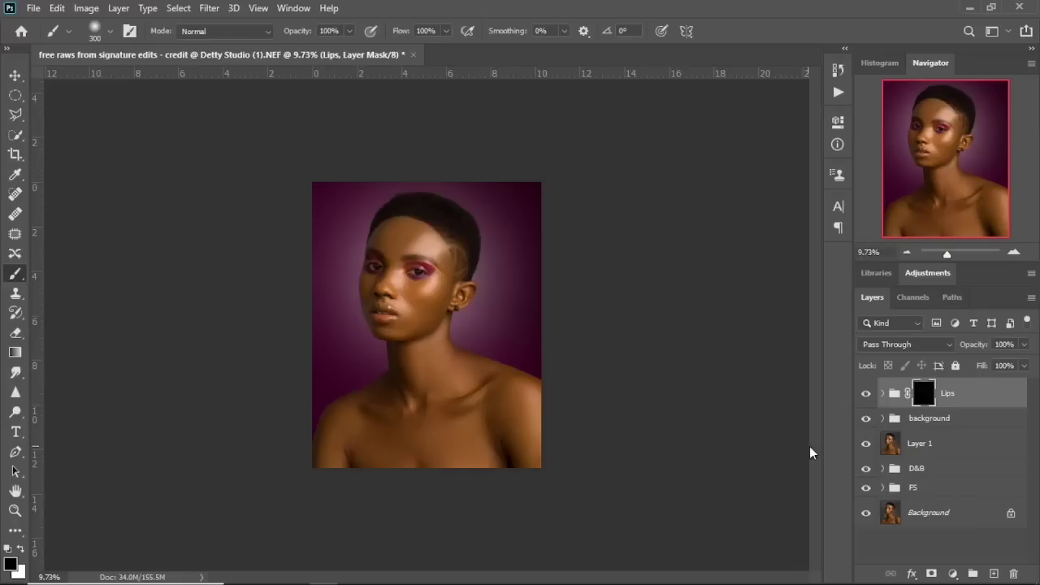
Step: Paint white over the lips on the Lips group's mask with a soft 100 px brush to reveal the adjustments there
scroll(408, 328, "up", 5)
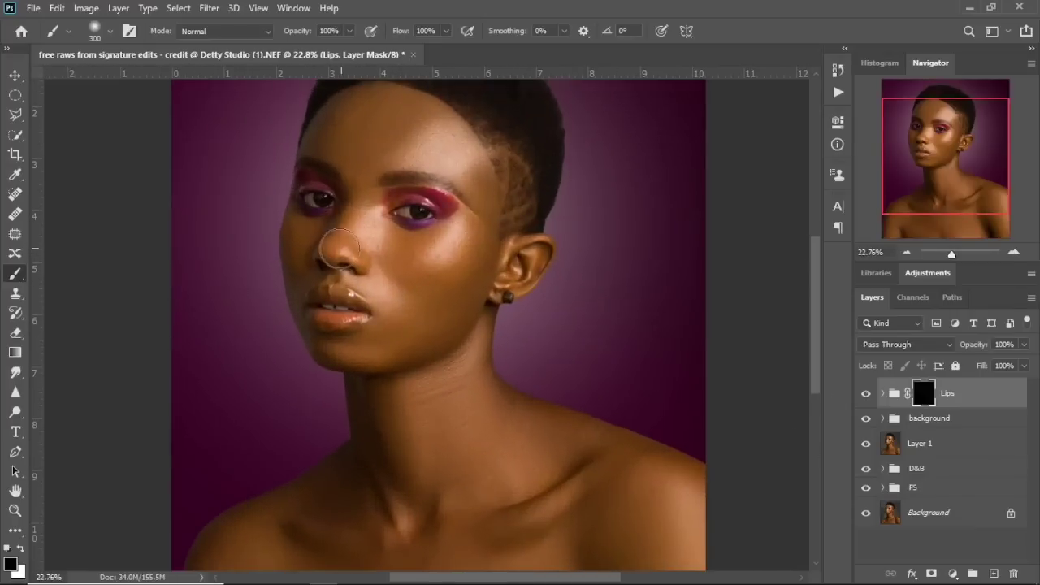
key("x")
key("x")
key("bracketleft")
key("x")
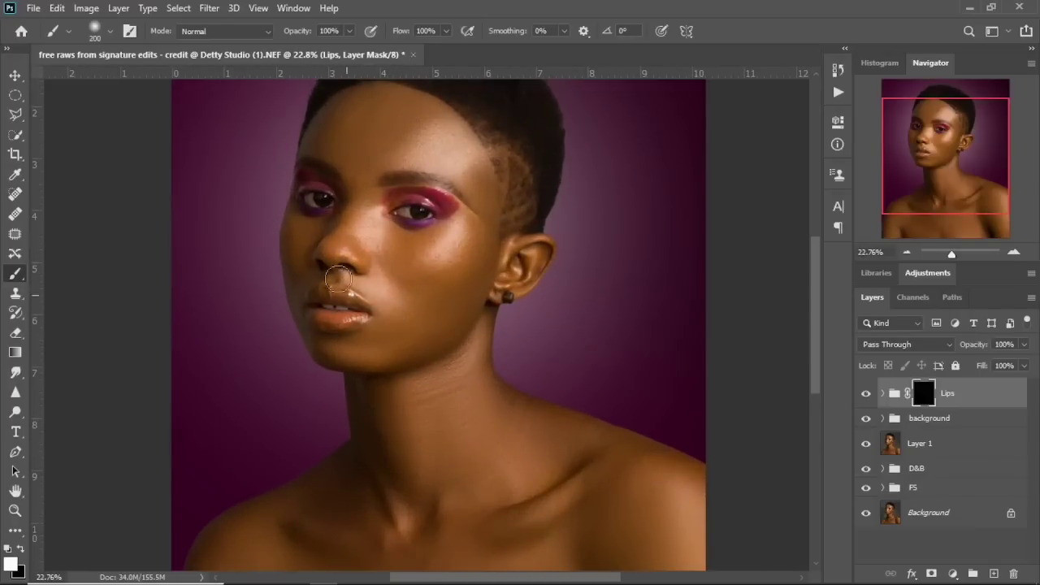
key("bracketleft")
key("bracketleft")
key("bracketleft")
key("bracketleft")
key("bracketleft")
key("bracketright")
mouse_move(339, 319)
left_mouse_down()
mouse_move(315, 321)
mouse_move(346, 295)
left_mouse_up()
Step: Compare the portrait with the Lips group hidden and shown
left_click(867, 394)
left_click(867, 394)
left_click(867, 394)
left_click(866, 394)
left_click(867, 395)
key("ctrl+minus")
key("ctrl+minus")
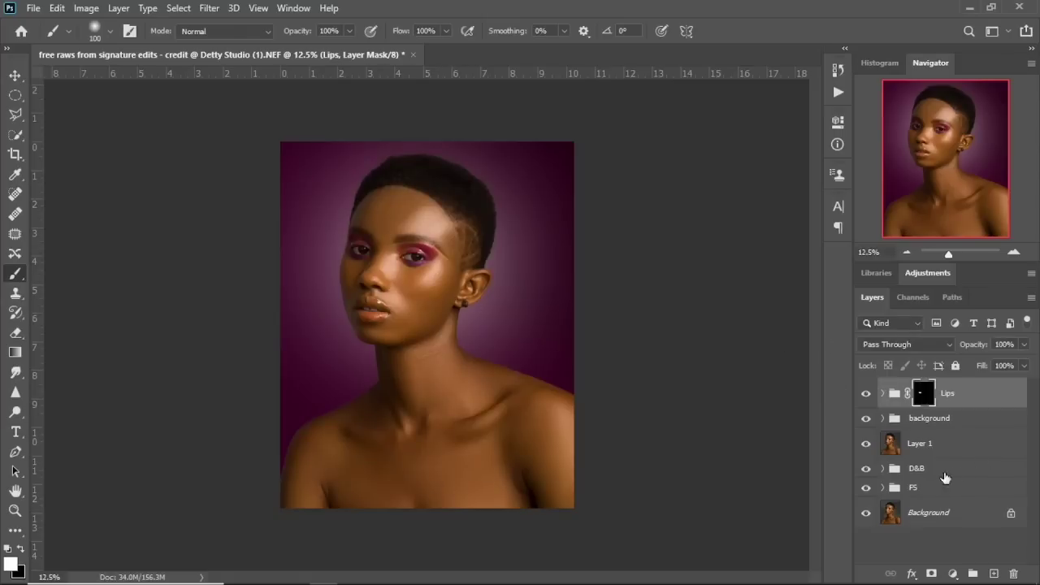
Step: Add a Vibrance layer with raised vibrance and a Brightness/Contrast layer with contrast 10 above the Lips group
left_click(953, 572)
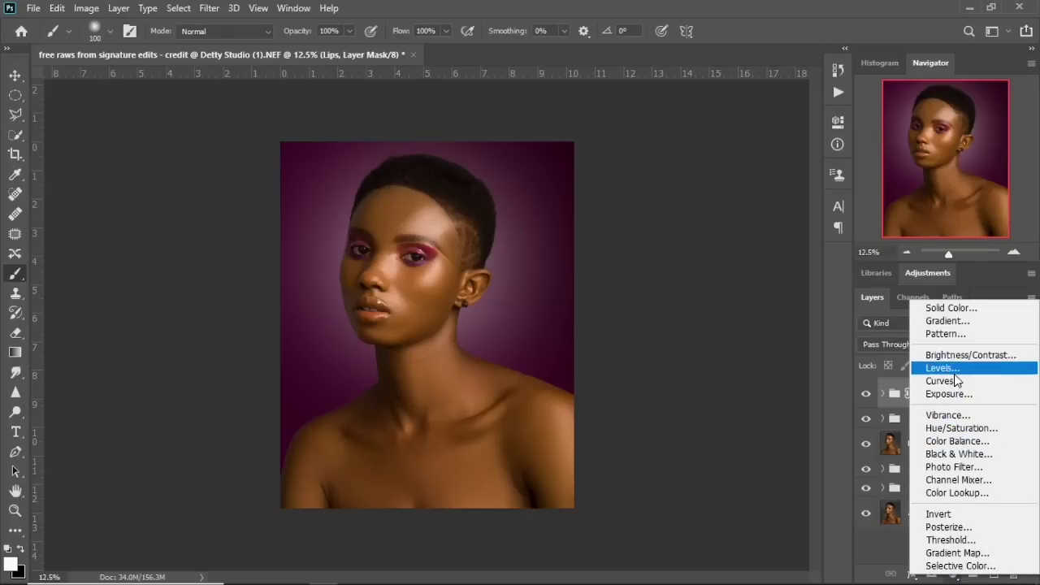
left_click(960, 417)
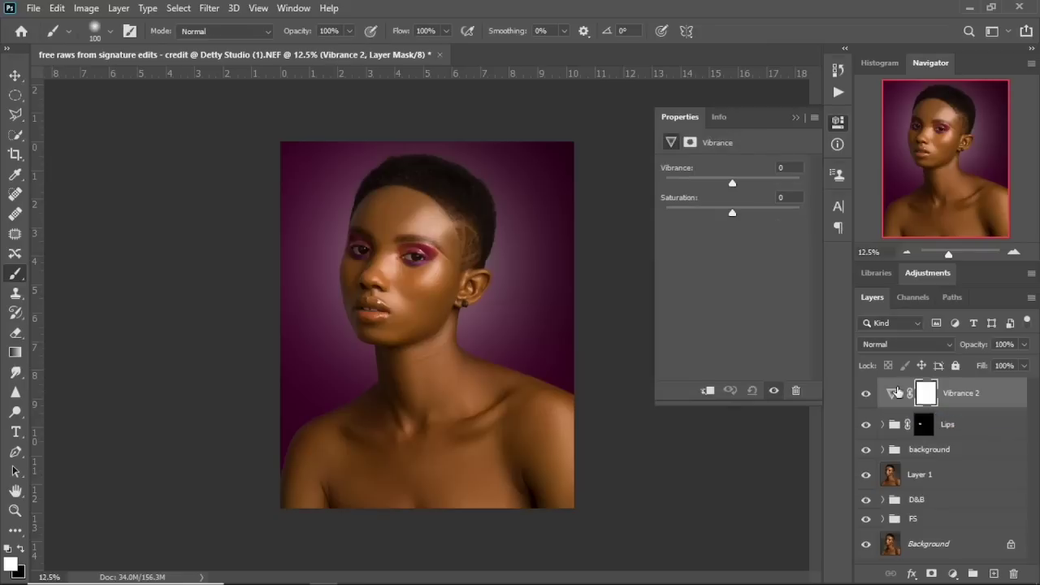
left_click_drag(731, 183, 747, 182)
left_click(953, 573)
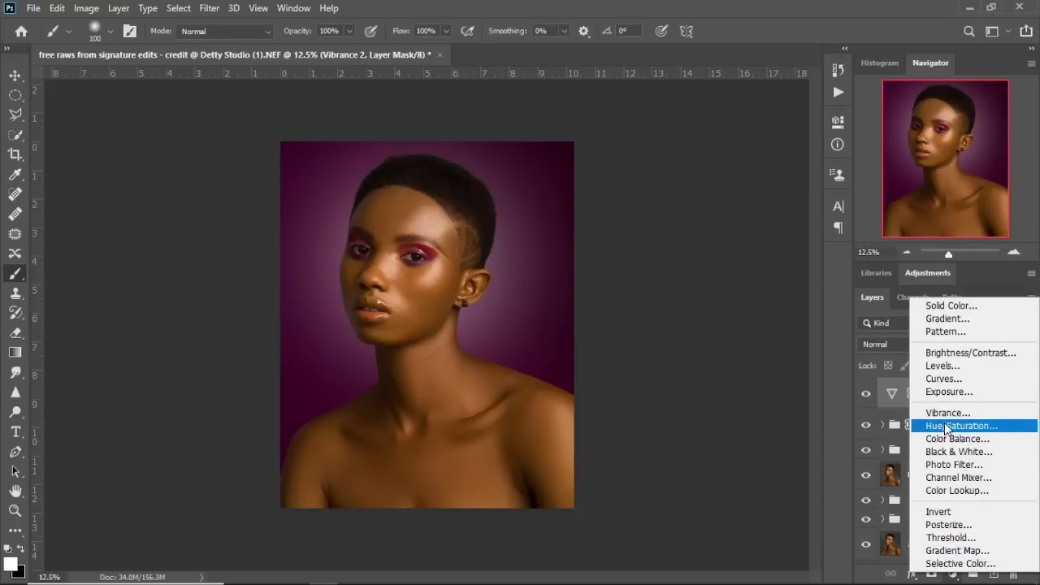
left_click(967, 353)
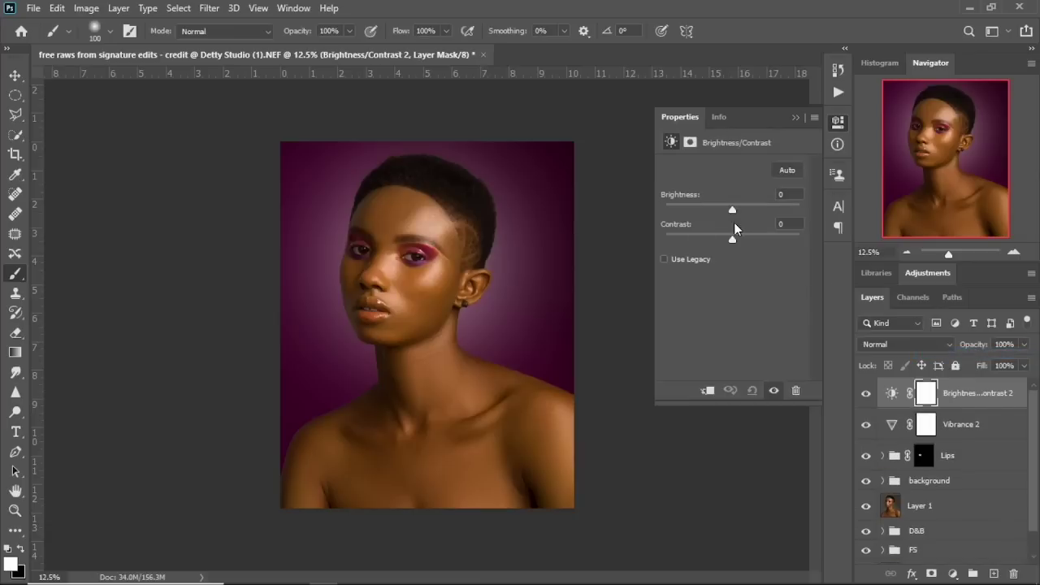
left_click_drag(732, 242, 742, 241)
Step: Group the two new adjustment layers as "Eye Shadow" and give the group a black mask that hides its effect
left_click(974, 430)
left_click(975, 428, "shift")
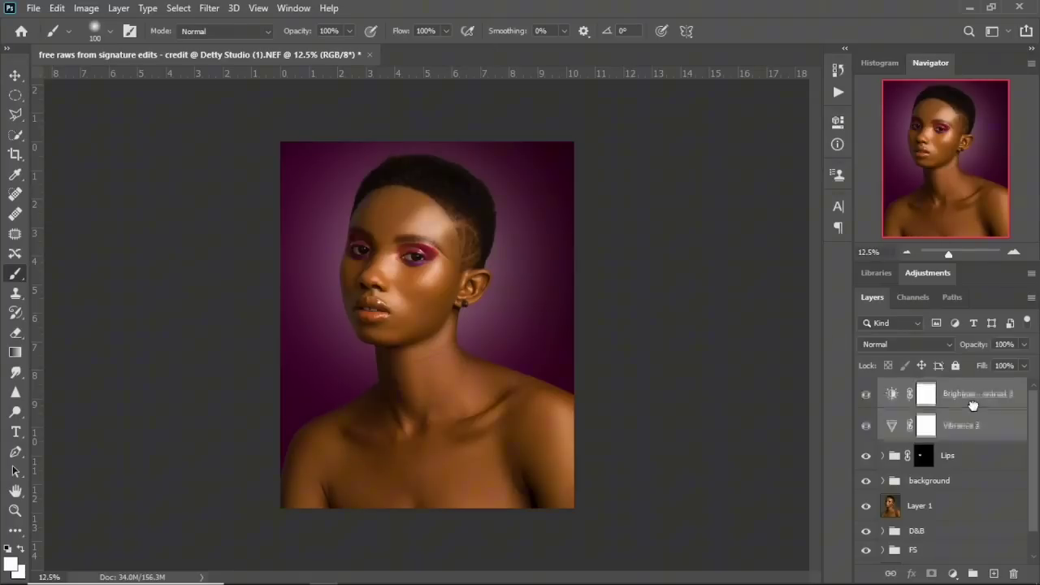
left_click(972, 573)
double_click(926, 387)
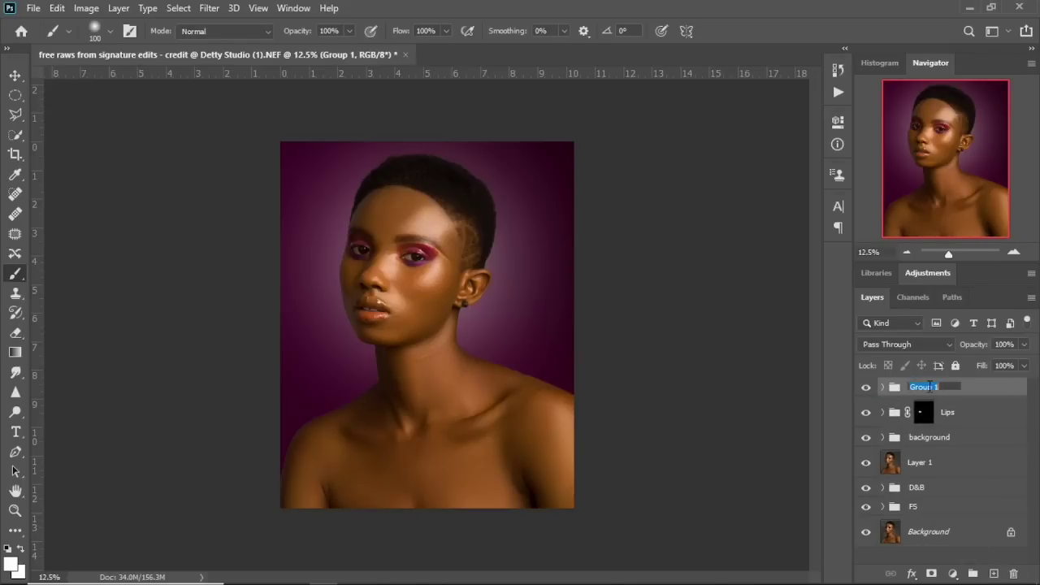
type("Eye Shadow")
key("Return")
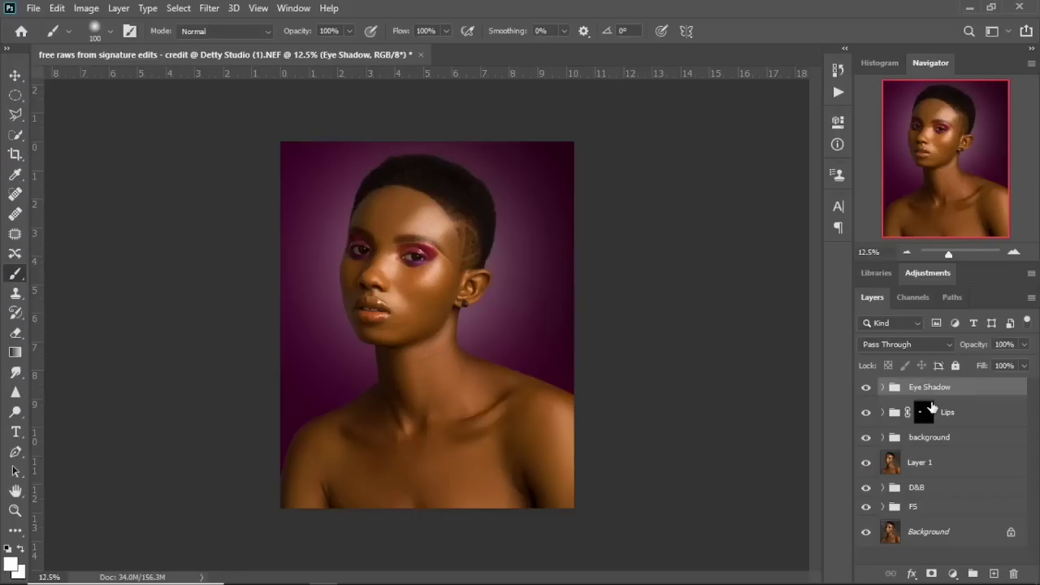
left_click(931, 574)
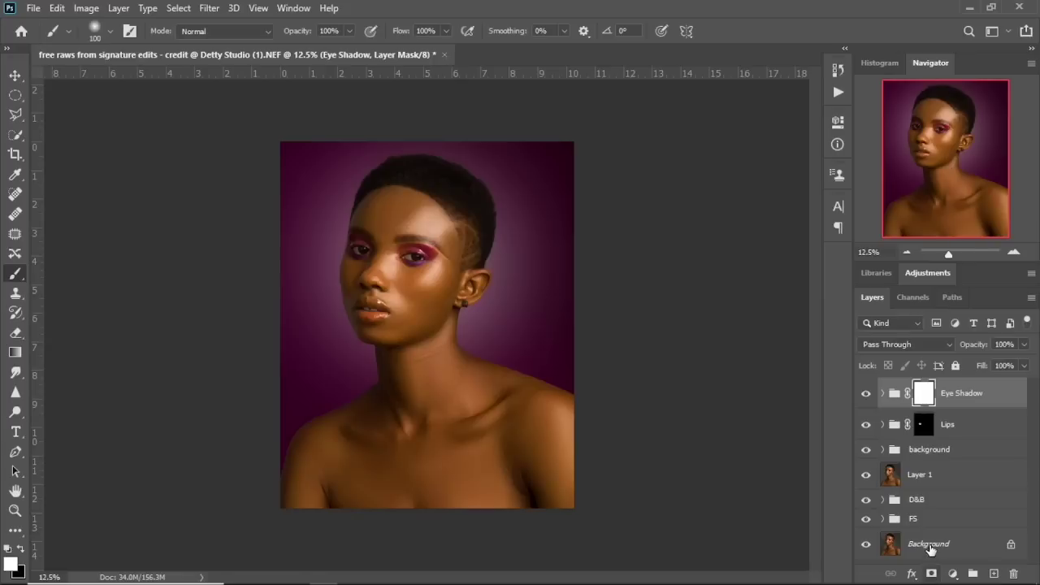
key("ctrl+i")
Step: Paint white over the eye shadow around both eyes on the Eye Shadow group's mask, using a small soft brush
scroll(426, 230, "up", 1)
scroll(426, 229, "up", 5)
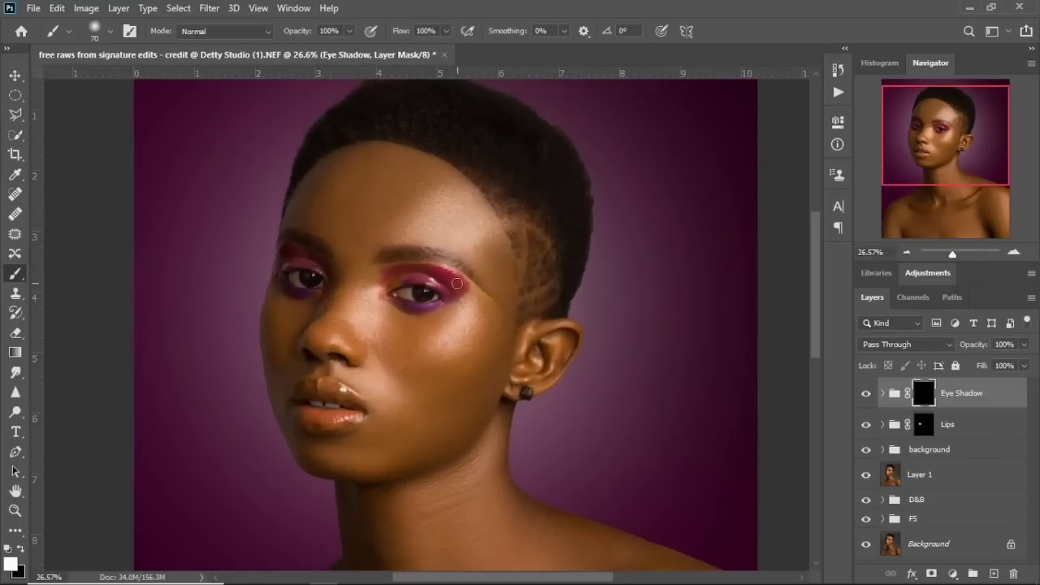
key("bracketright")
key("bracketright")
key("bracketright")
left_click_drag(455, 286, 441, 276)
key("bracketleft")
key("bracketleft")
key("bracketright")
key("bracketright")
key("bracketleft")
Step: Compare the whole portrait with the Eye Shadow group hidden and shown
scroll(447, 248, "down", 3)
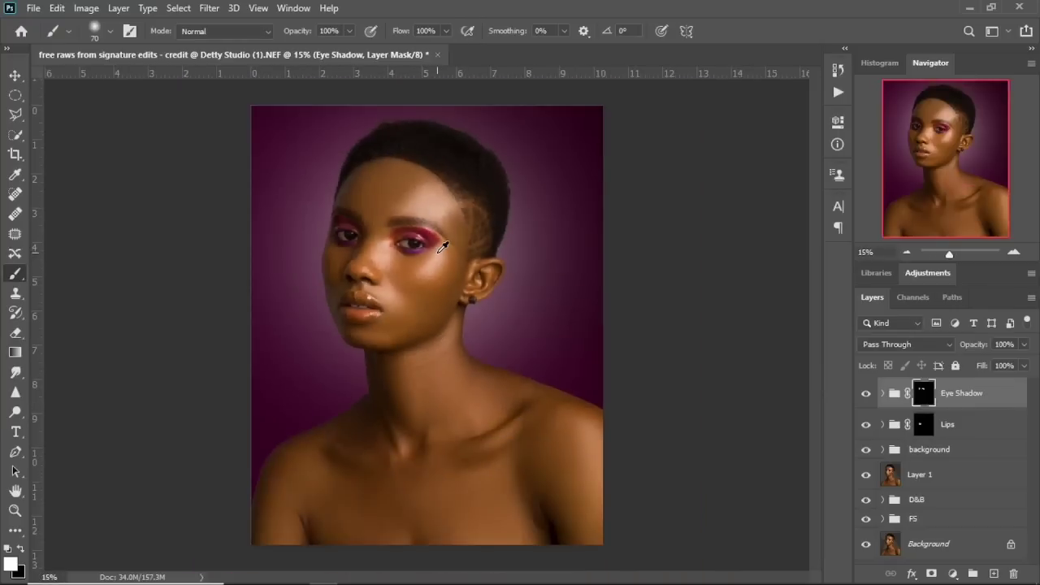
left_click(865, 395)
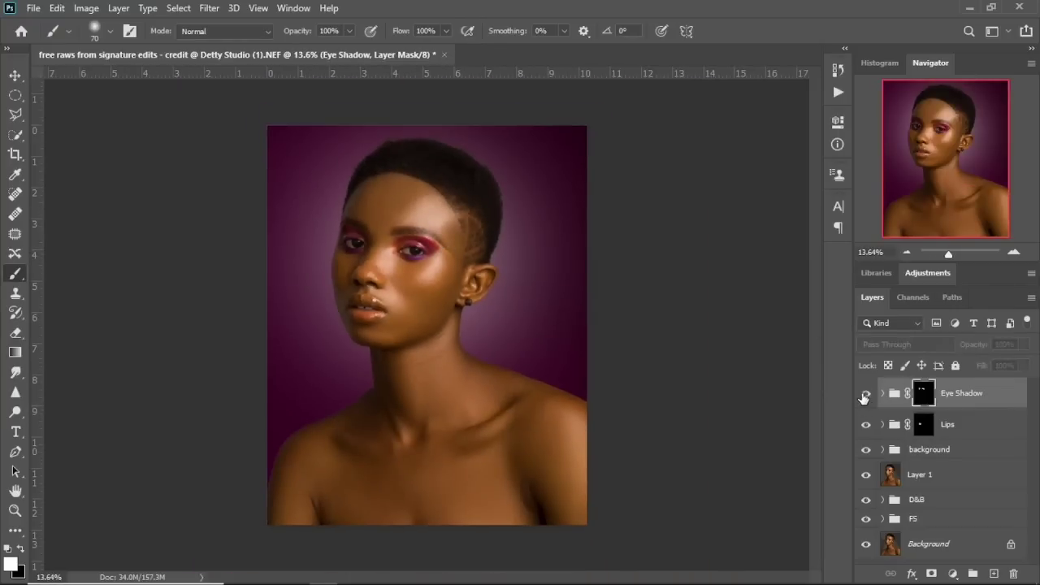
left_click(865, 396)
left_click(864, 395)
left_click(864, 396)
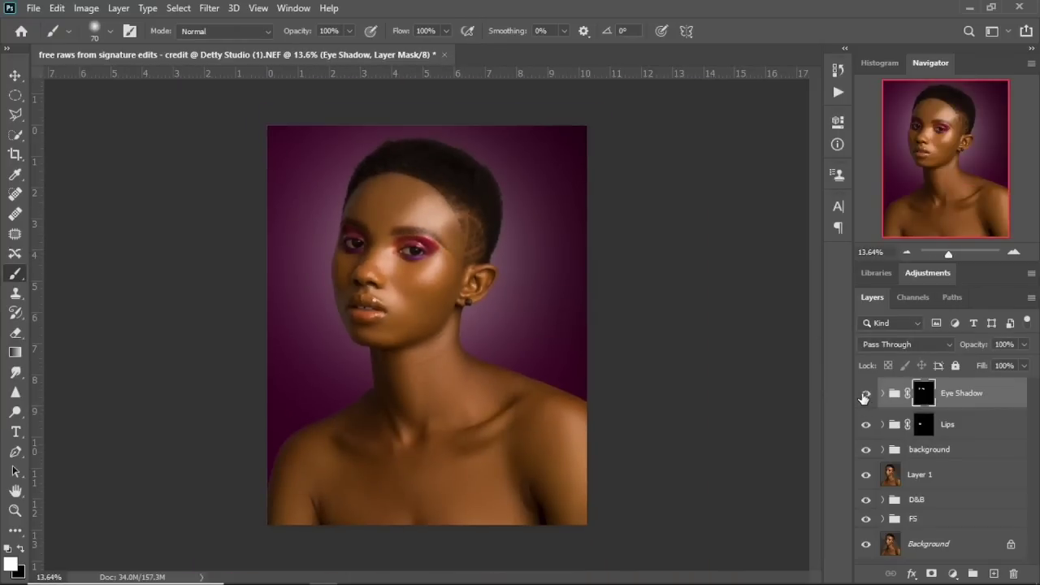
left_click(864, 396)
left_click(864, 396)
Step: Add a Curves adjustment layer with the black point moved to input 4 and invert its mask to black
left_click(953, 574)
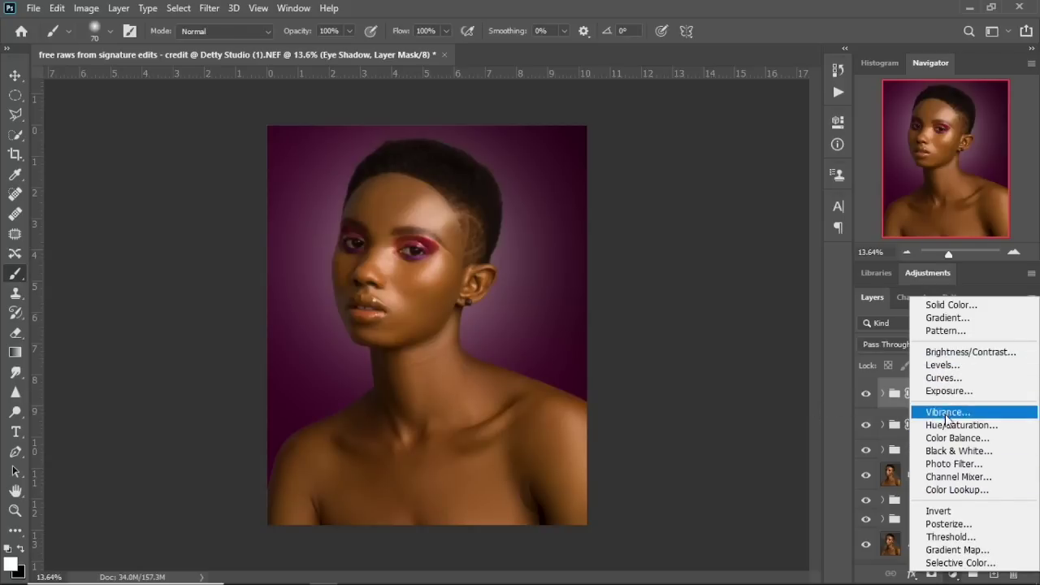
left_click(944, 378)
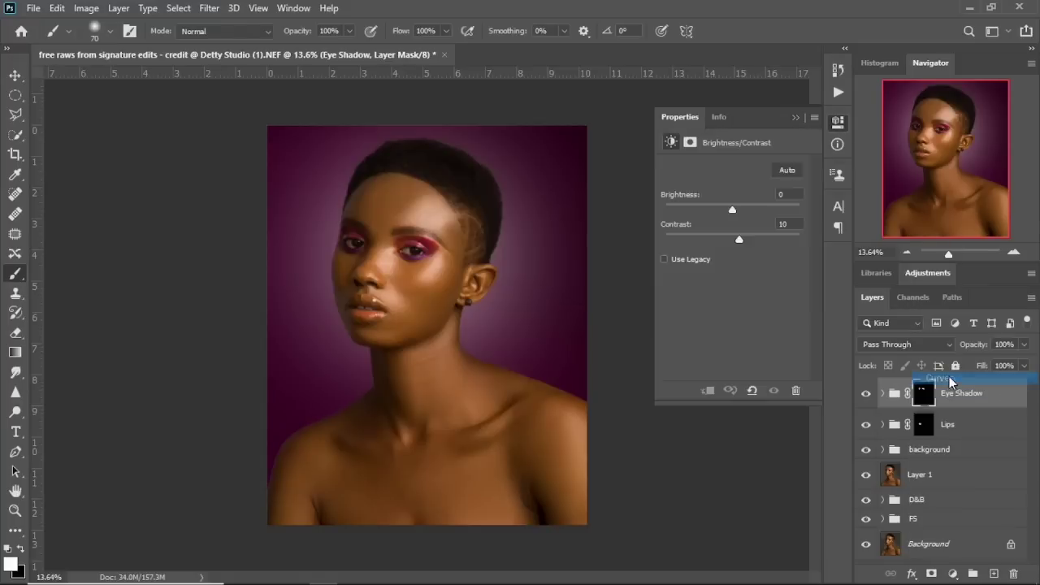
left_click_drag(694, 310, 698, 311)
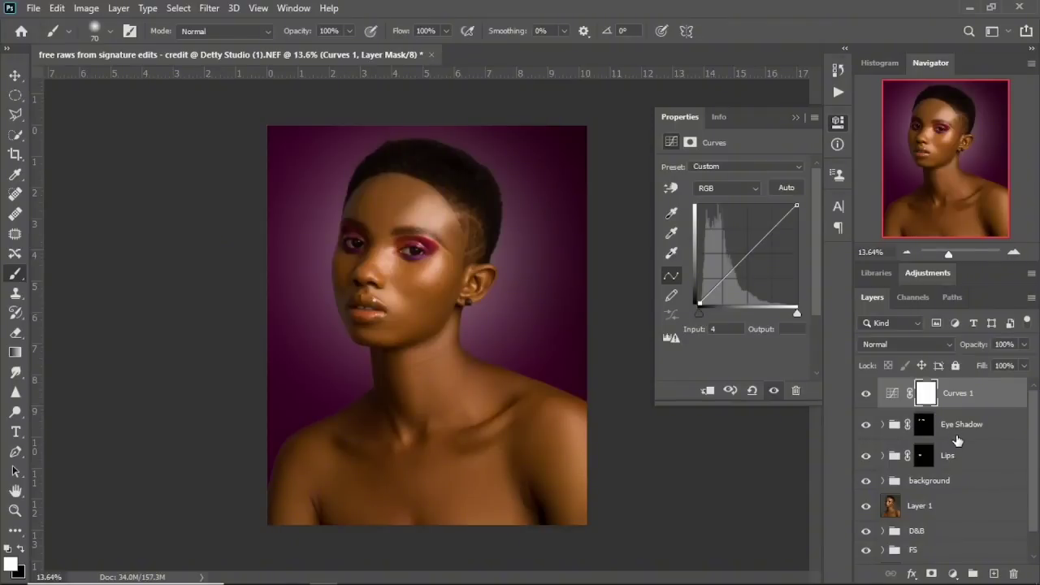
key("ctrl+i")
scroll(421, 236, "up", 3)
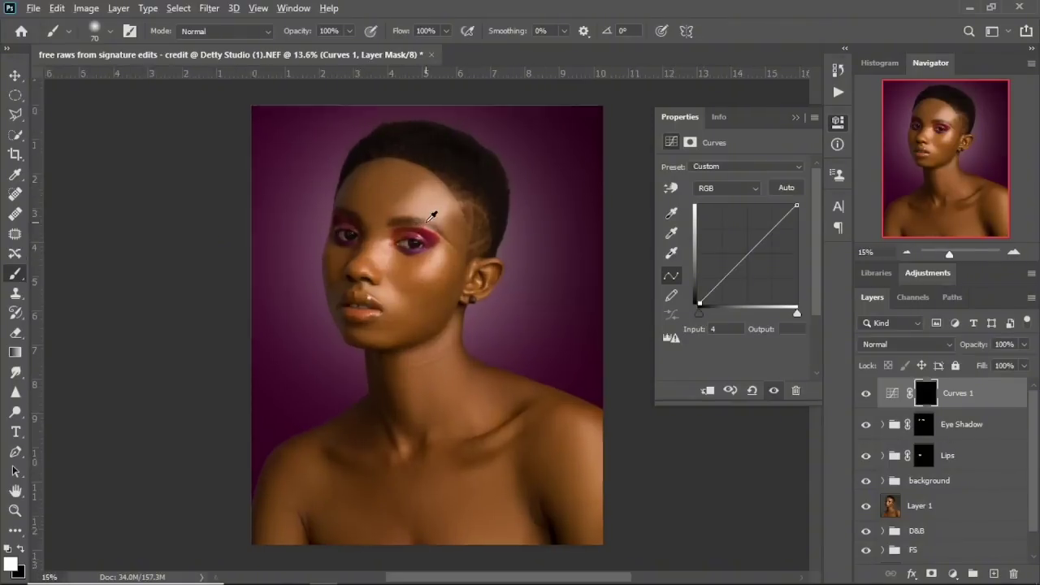
Step: Paint white over both eyebrows on the Curves 1 layer mask, using a small soft brush
left_click_drag(439, 195, 414, 276)
scroll(424, 268, "up", 3)
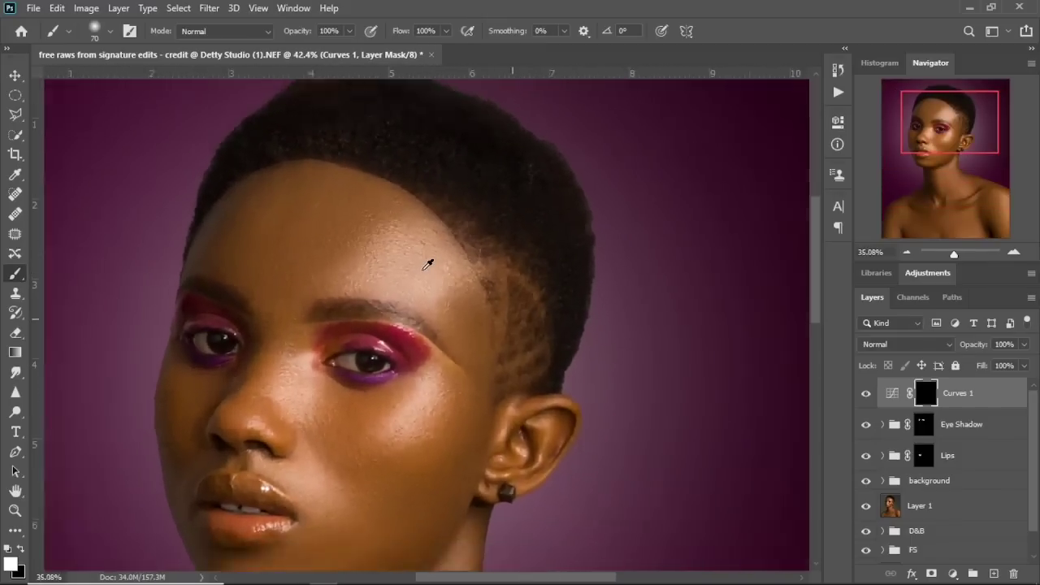
scroll(423, 269, "down", 5)
scroll(425, 270, "down", 1)
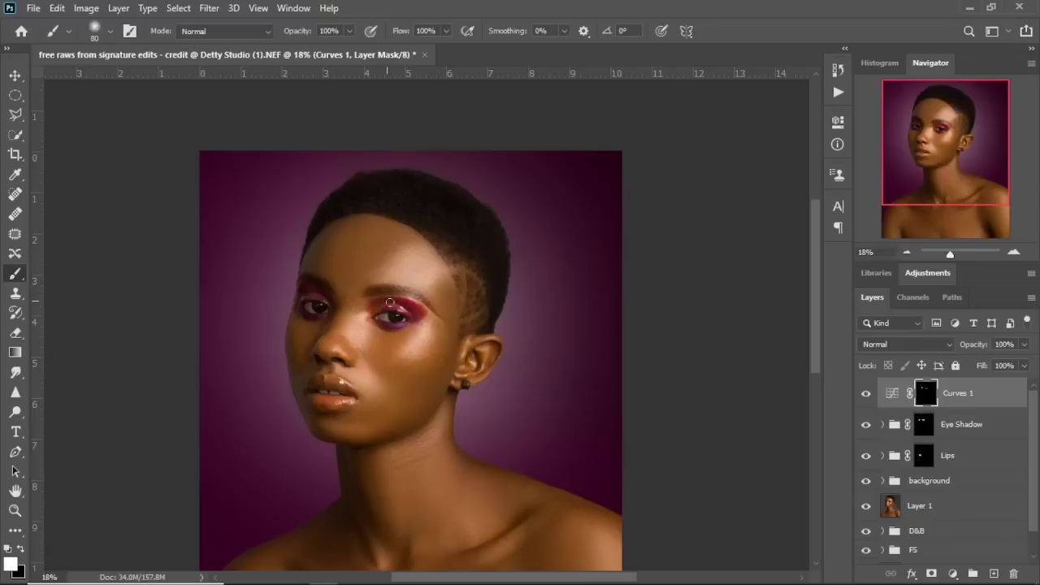
Step: Paint white over the hair on the Curves 1 layer mask, using a large soft brush of about 300 px
key("bracketright")
key("bracketright")
key("bracketright")
key("bracketright")
key("bracketright")
key("bracketright")
key("bracketright")
key("bracketright")
key("bracketright")
key("ctrl+0")
key("bracketright")
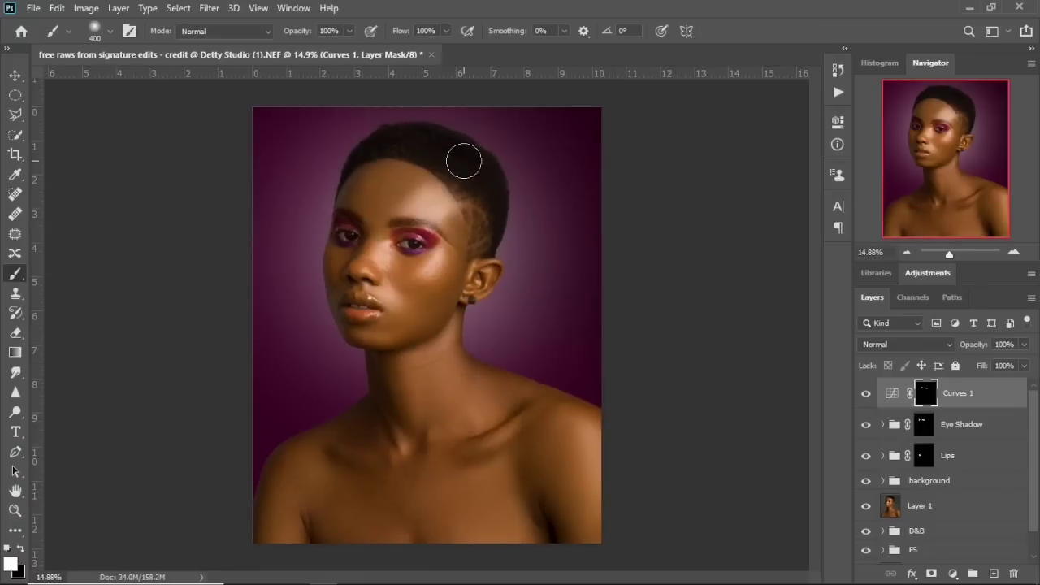
key("bracketleft")
mouse_move(478, 212)
left_mouse_down()
mouse_move(474, 197)
mouse_move(475, 255)
left_mouse_up()
key("bracketleft")
key("bracketright")
key("bracketright")
key("bracketright")
key("bracketright")
key("bracketleft")
key("bracketleft")
mouse_move(452, 163)
left_mouse_down()
mouse_move(430, 146)
mouse_move(390, 139)
left_mouse_up()
key("bracketleft")
key("bracketright")
scroll(461, 161, "down", 2)
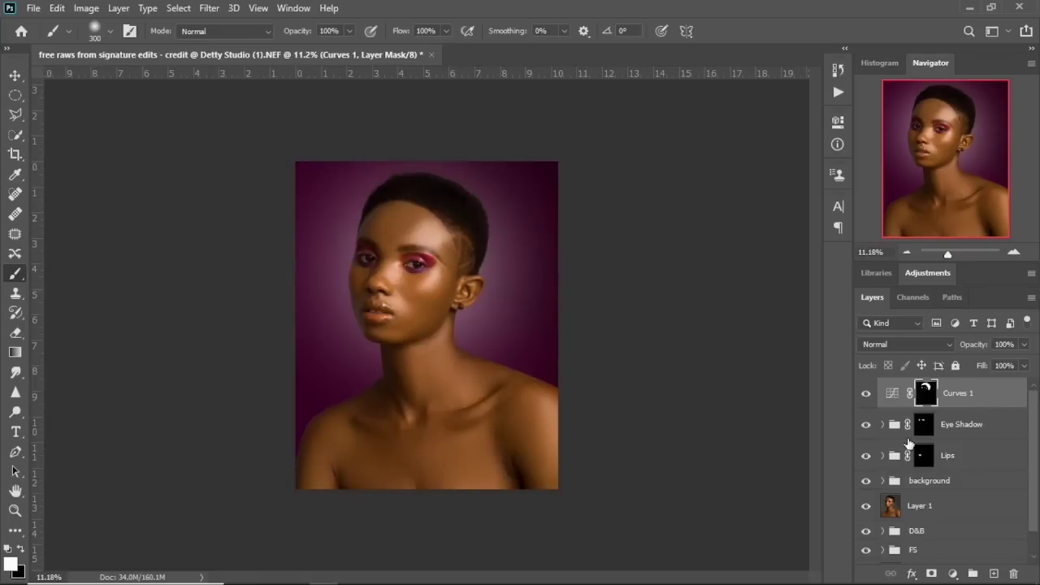
Step: Compare the whole portrait with the Curves 1 layer hidden and shown
left_click(865, 394)
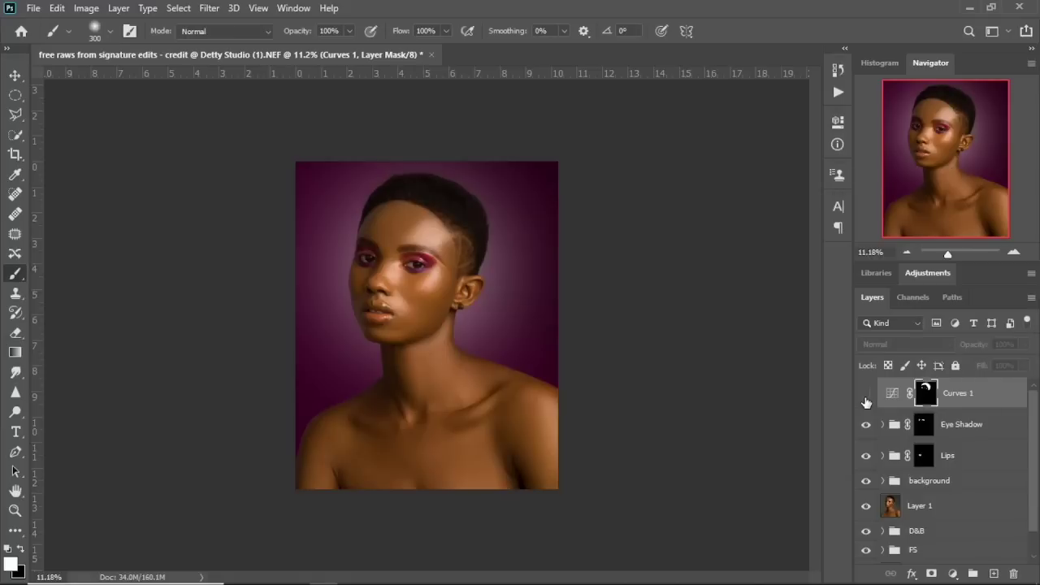
left_click(865, 394)
left_click(866, 394)
left_click(865, 394)
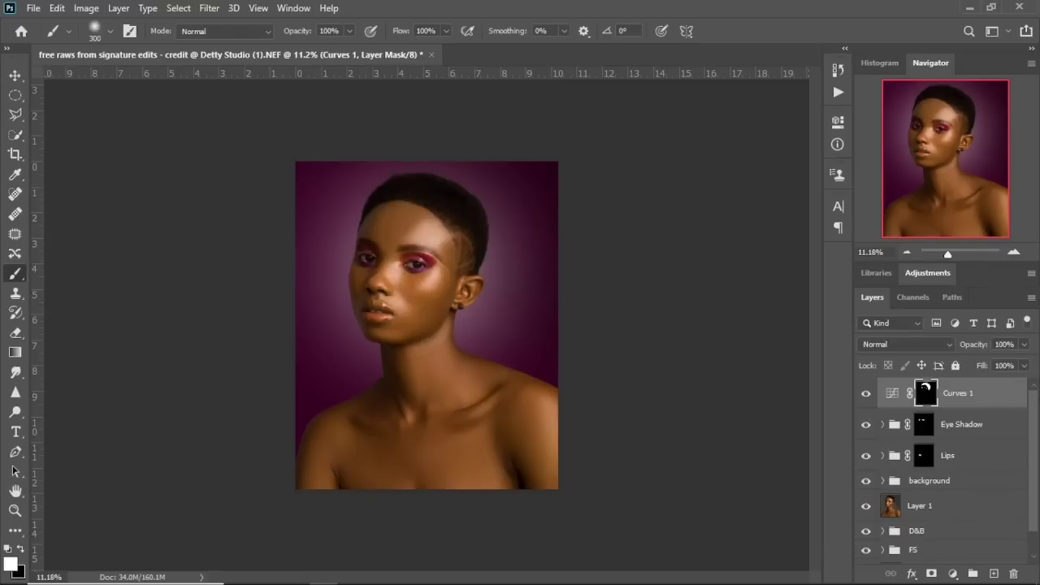
Step: Add a Photo Filter adjustment layer using Cooling Filter (80) at 35% density
left_click(953, 573)
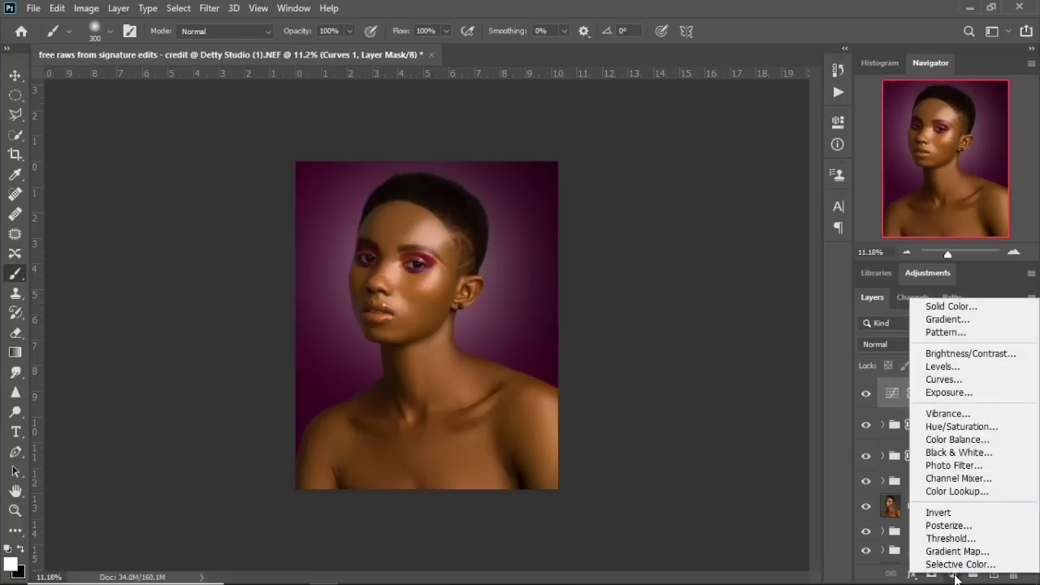
left_click(955, 467)
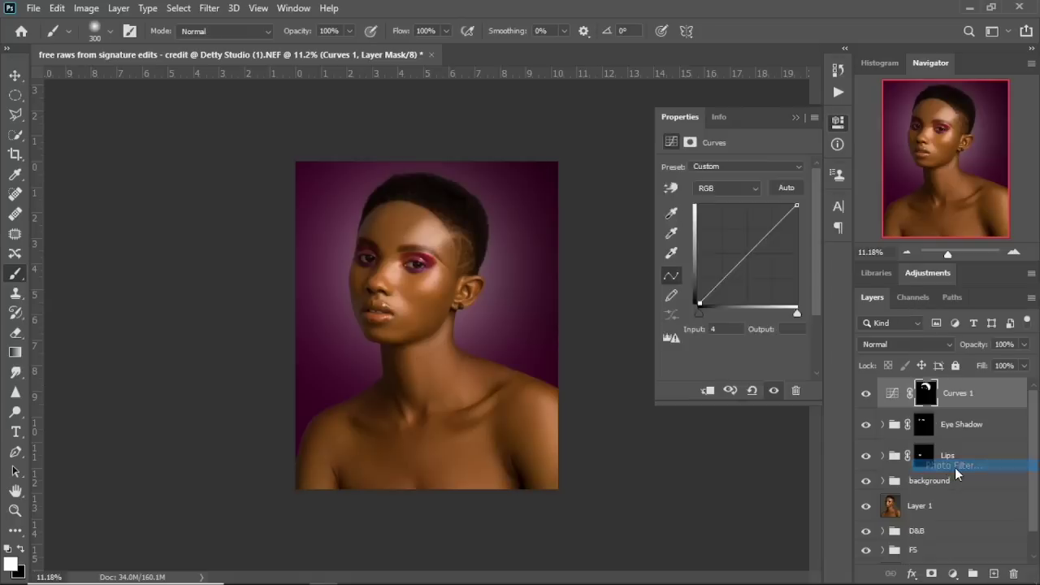
left_click(759, 166)
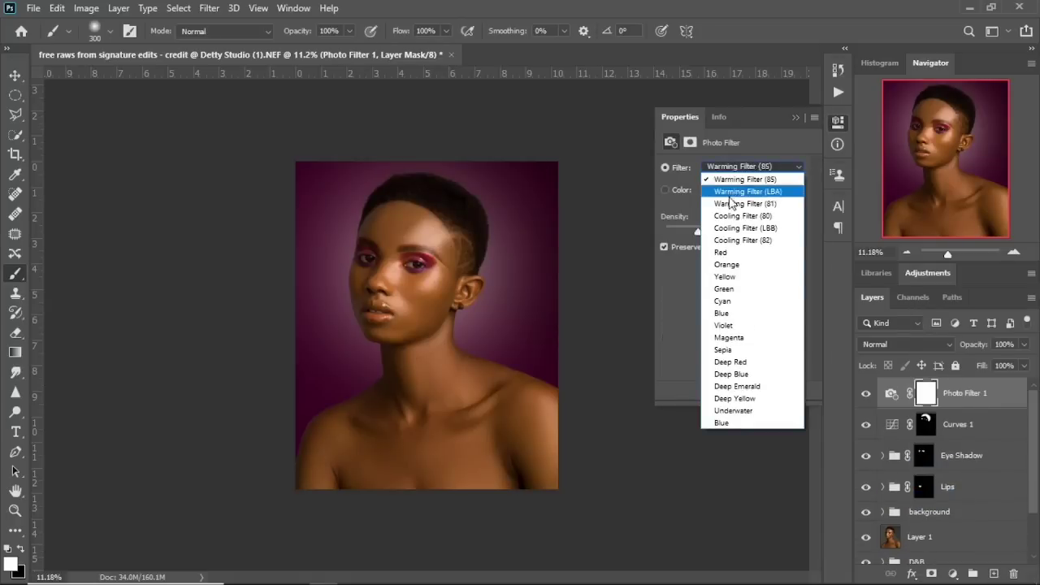
left_click(731, 216)
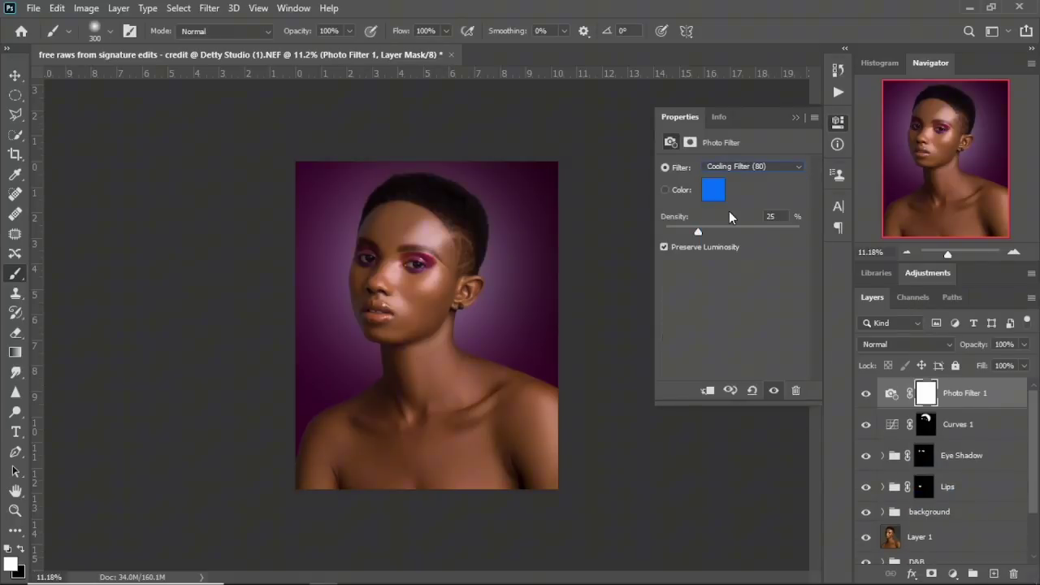
left_click(780, 217)
type("35")
key("Return")
Step: Add a Black & White adjustment layer with default settings and clip it to the Photo Filter layer
left_click(952, 573)
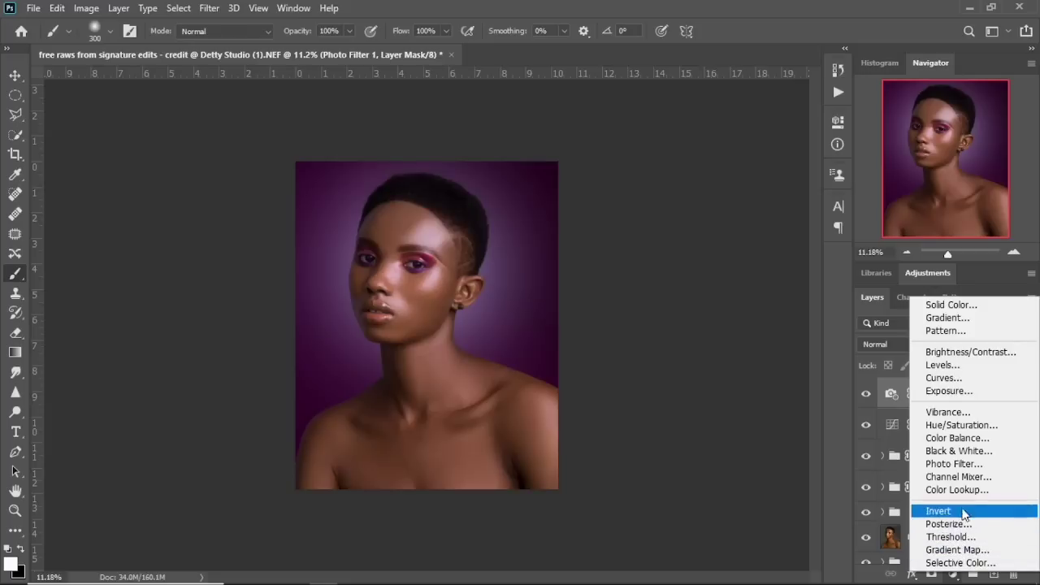
left_click(959, 451)
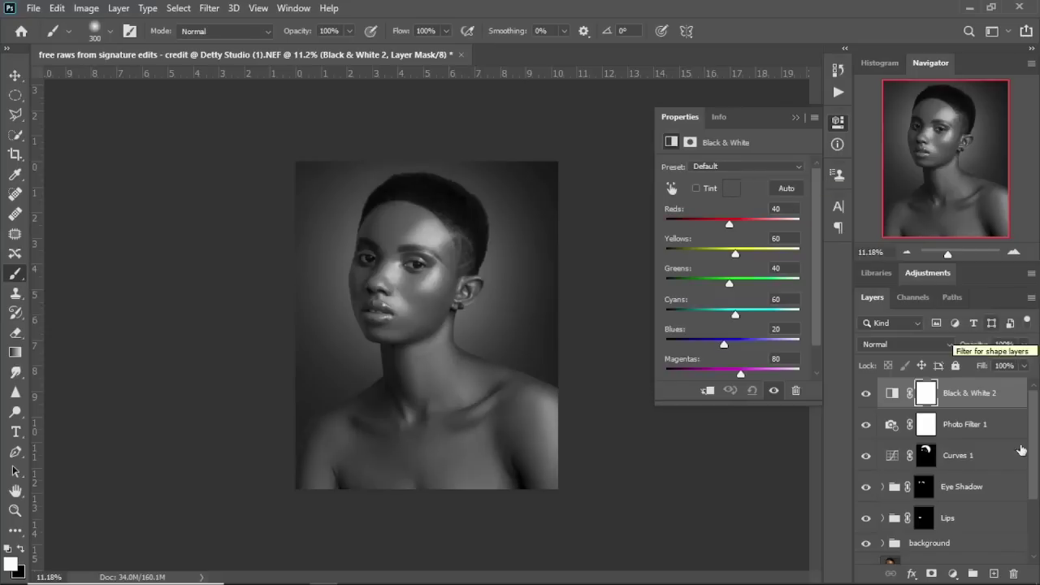
right_click(960, 400)
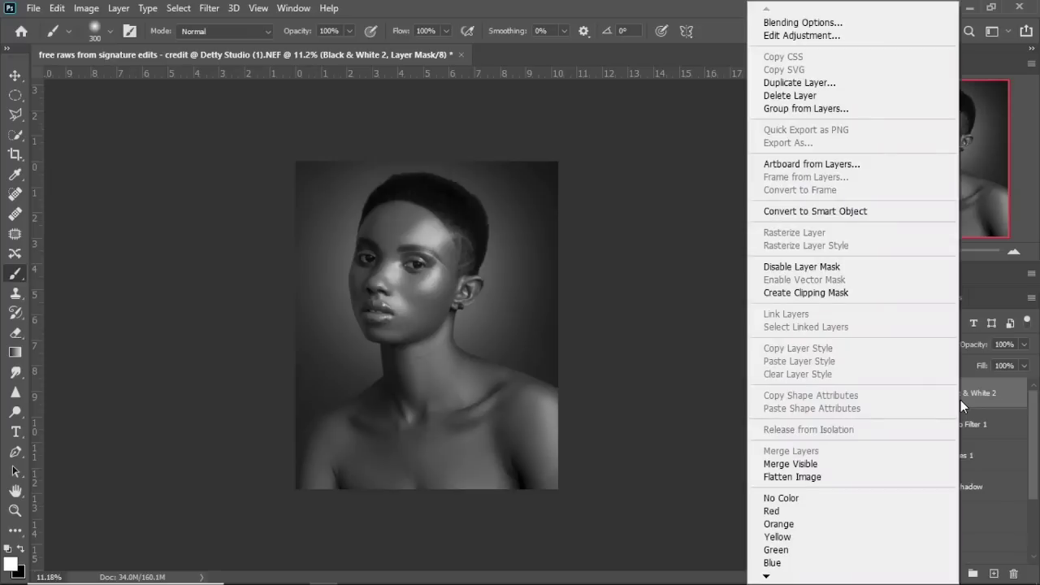
left_click(827, 292)
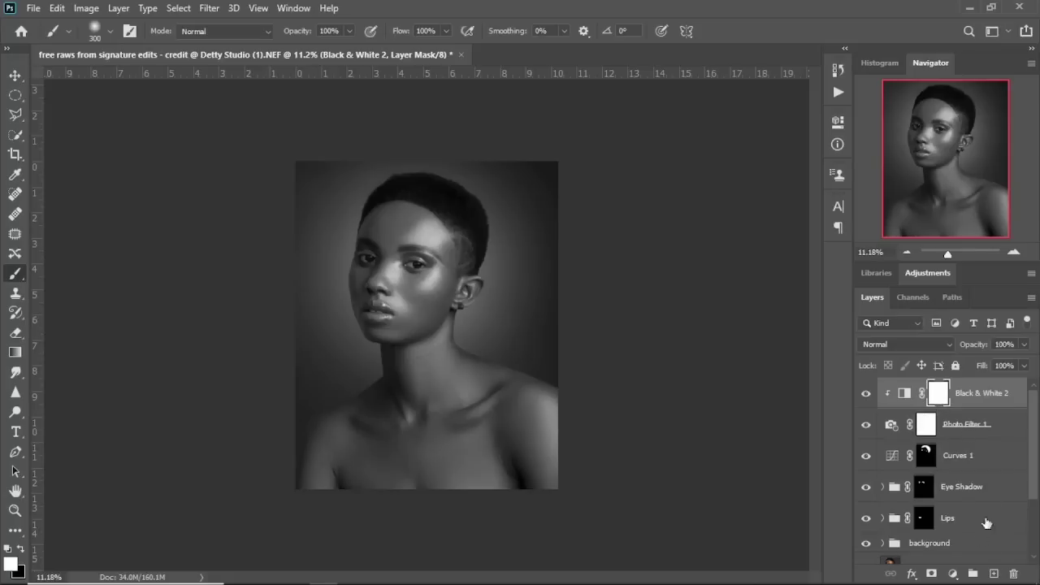
Step: Add a Curves adjustment layer with the midtones raised slightly at input 128, and clip it to the layers below
left_click(953, 575)
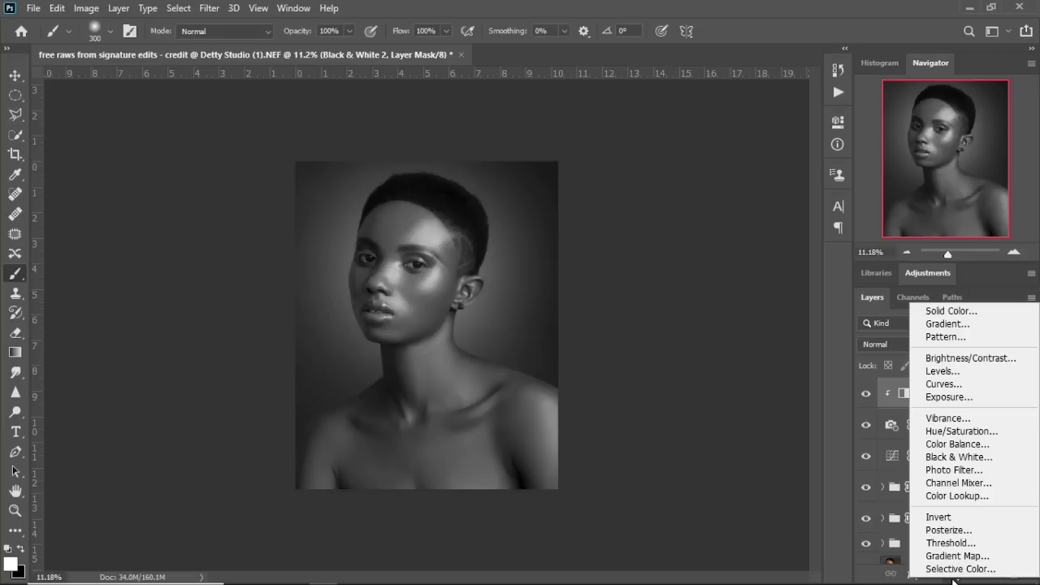
left_click(963, 387)
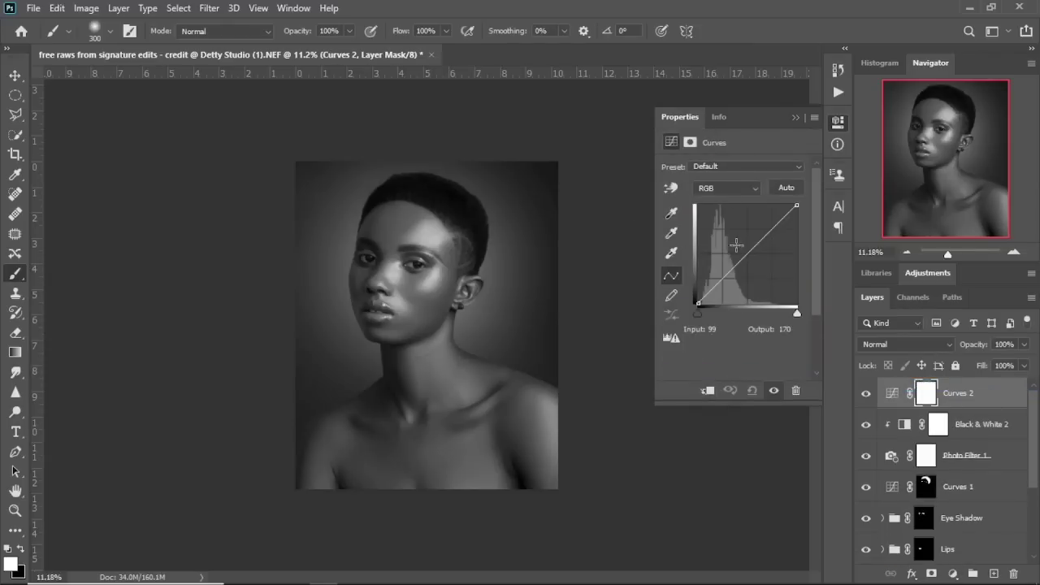
left_click_drag(745, 252, 747, 247)
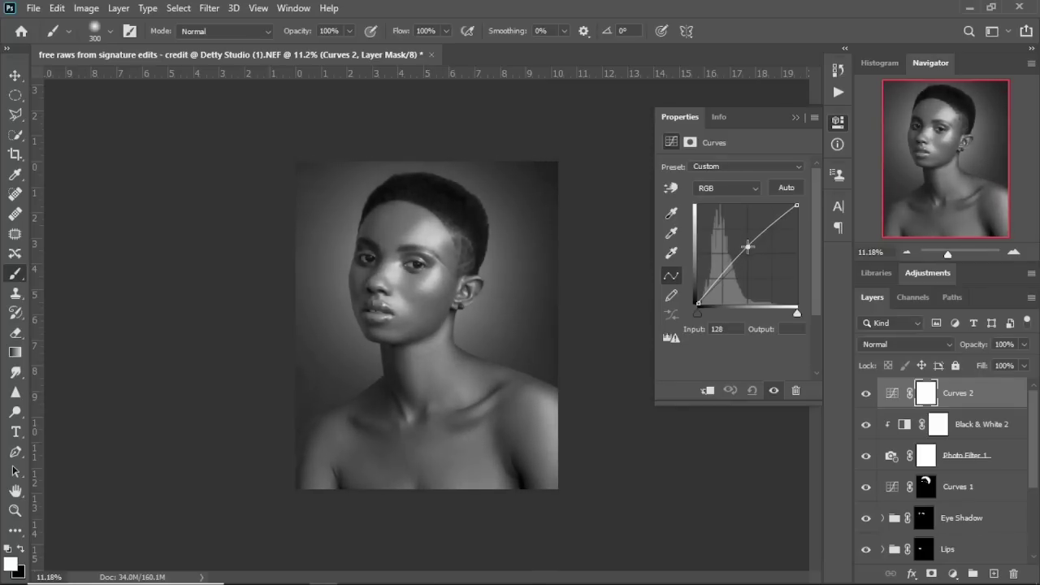
left_click(795, 116)
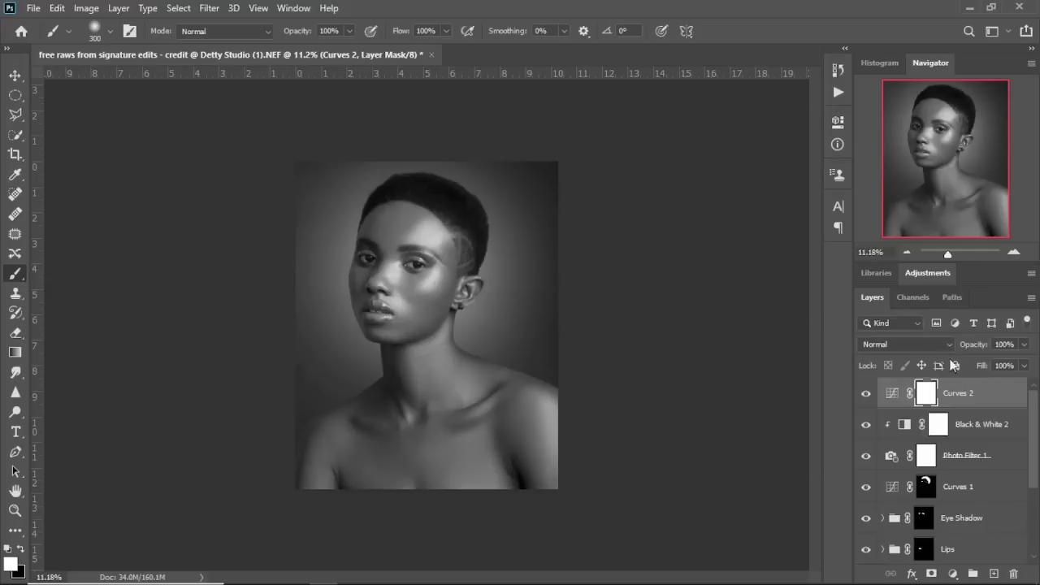
right_click(979, 395)
left_click(858, 294)
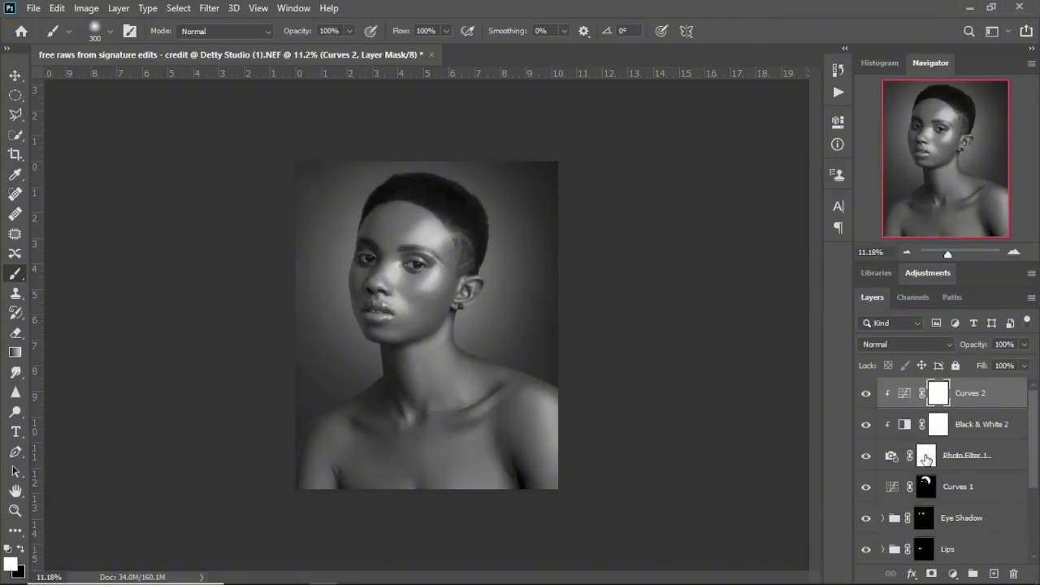
Step: Invert the Photo Filter mask to black and group it with its two clipped adjustment layers as "Eye and Teeth"
left_click(930, 459)
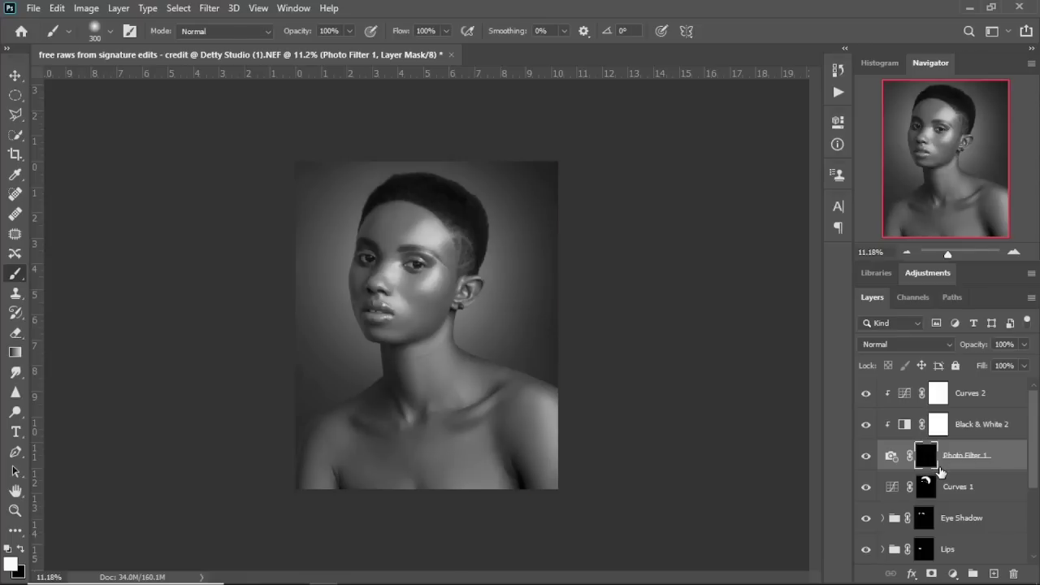
key("ctrl+i")
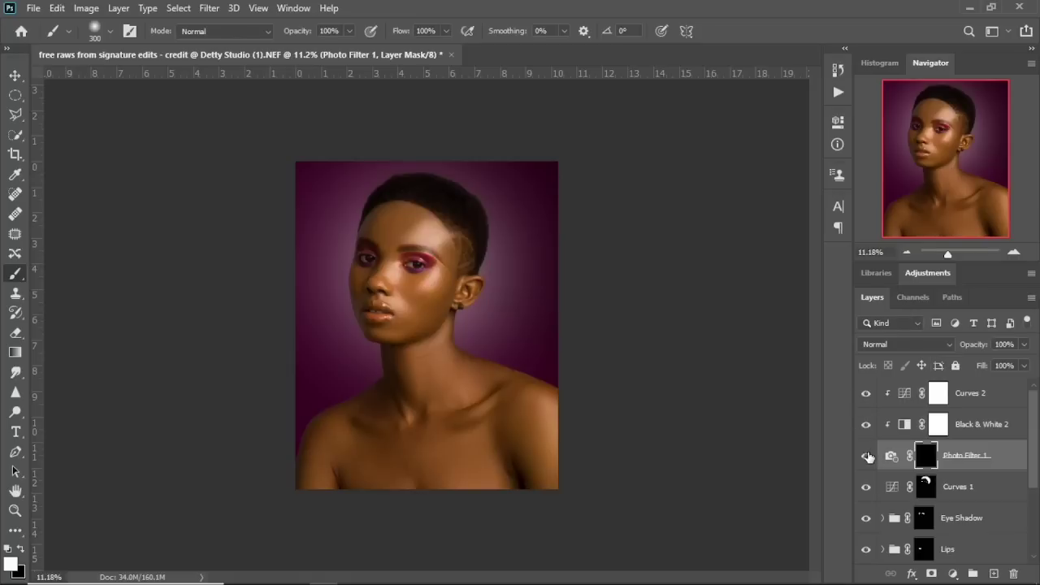
left_click(973, 393, "shift")
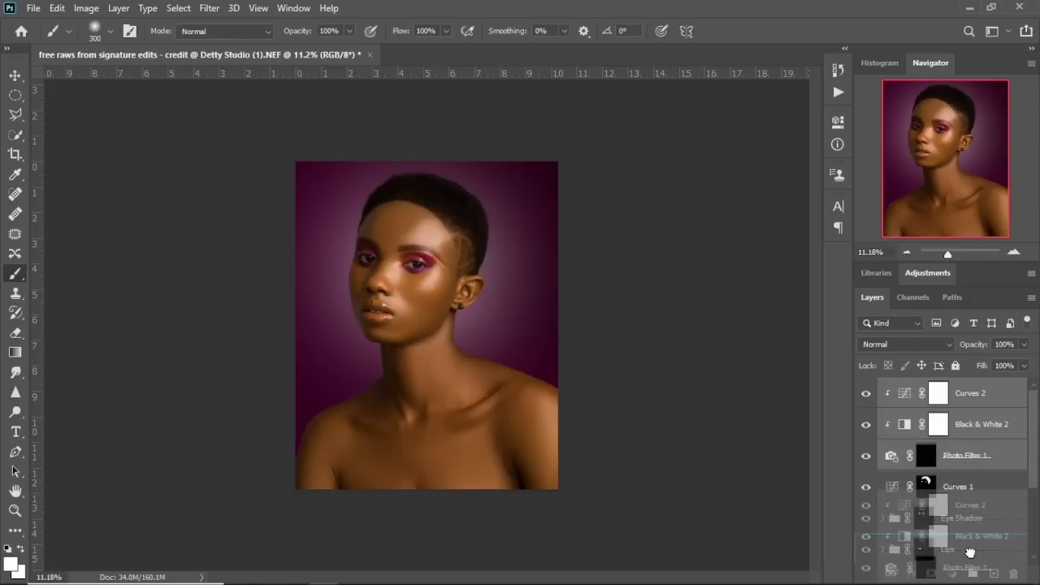
left_click(972, 573)
double_click(914, 388)
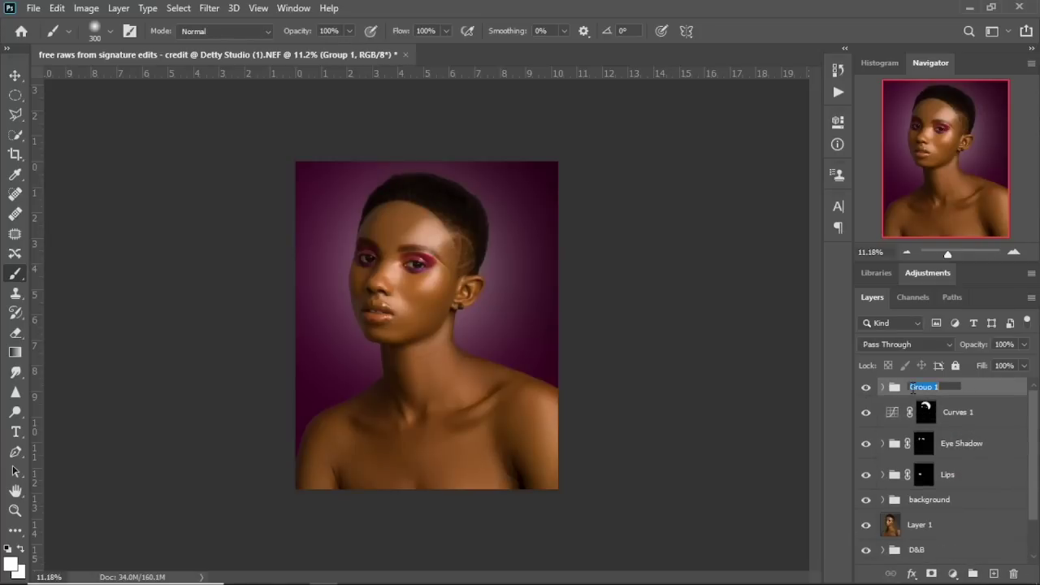
type("Eye and Teeth")
key("Return")
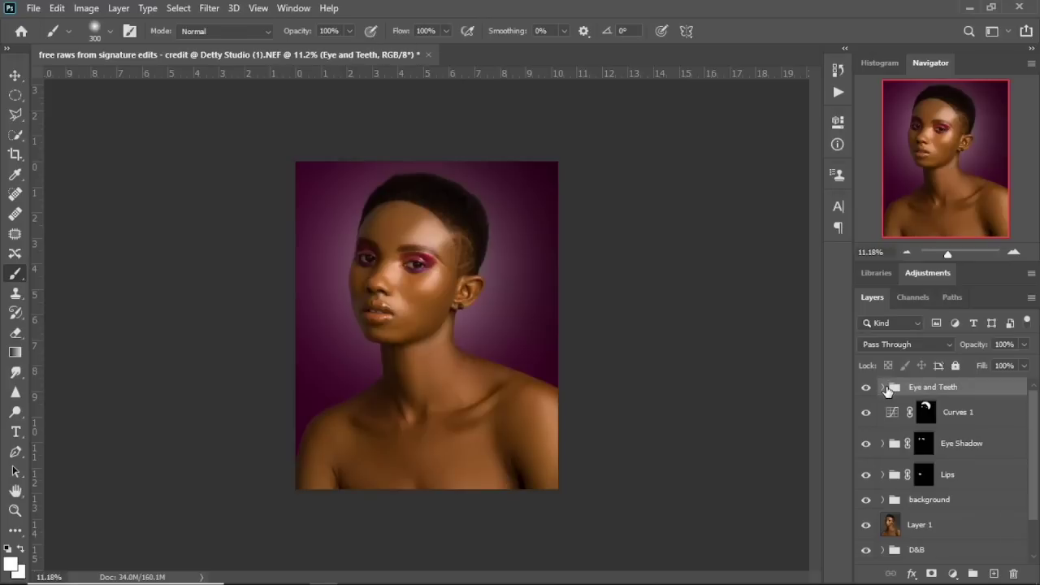
Step: Paint white over the eyes and teeth on the Photo Filter layer's mask, using a soft 35 px brush
left_click(886, 389)
left_click(971, 480)
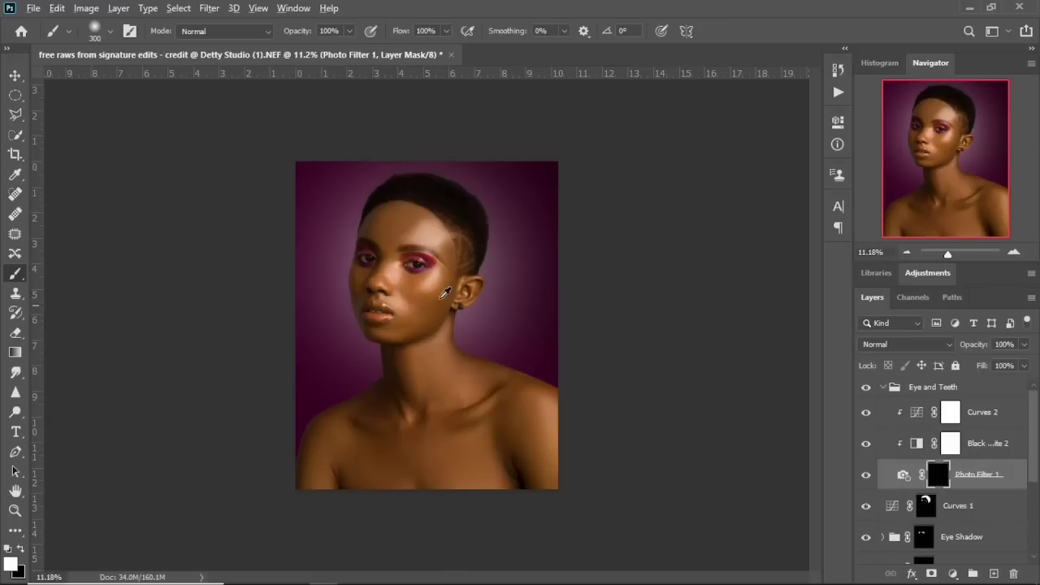
scroll(445, 292, "up", 5)
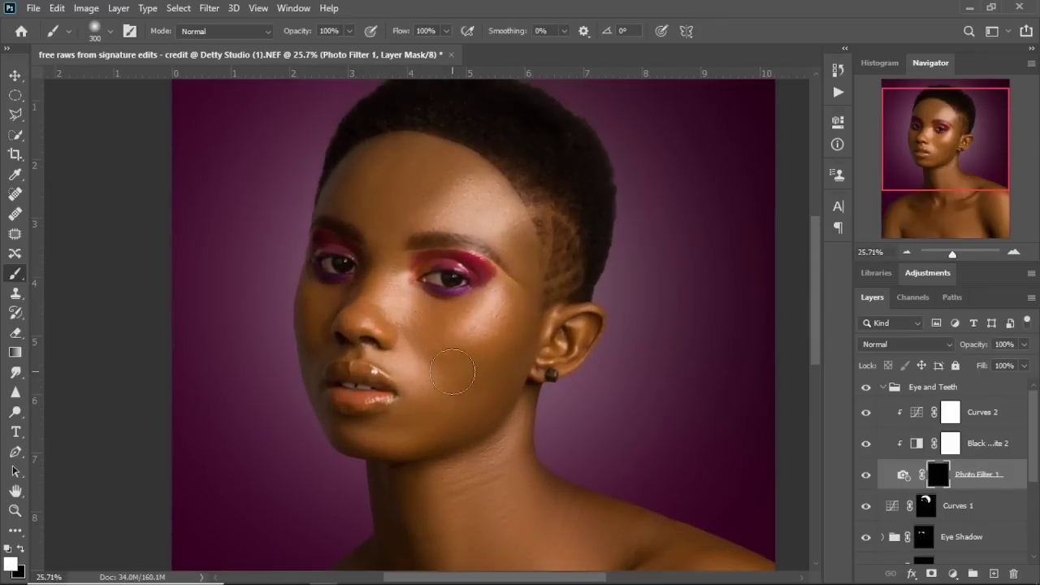
key("bracketleft")
key("bracketleft")
key("bracketleft")
key("bracketleft")
key("bracketleft")
key("bracketleft")
key("bracketleft")
key("bracketleft")
key("bracketleft")
key("bracketleft")
key("bracketleft")
key("bracketleft")
key("bracketleft")
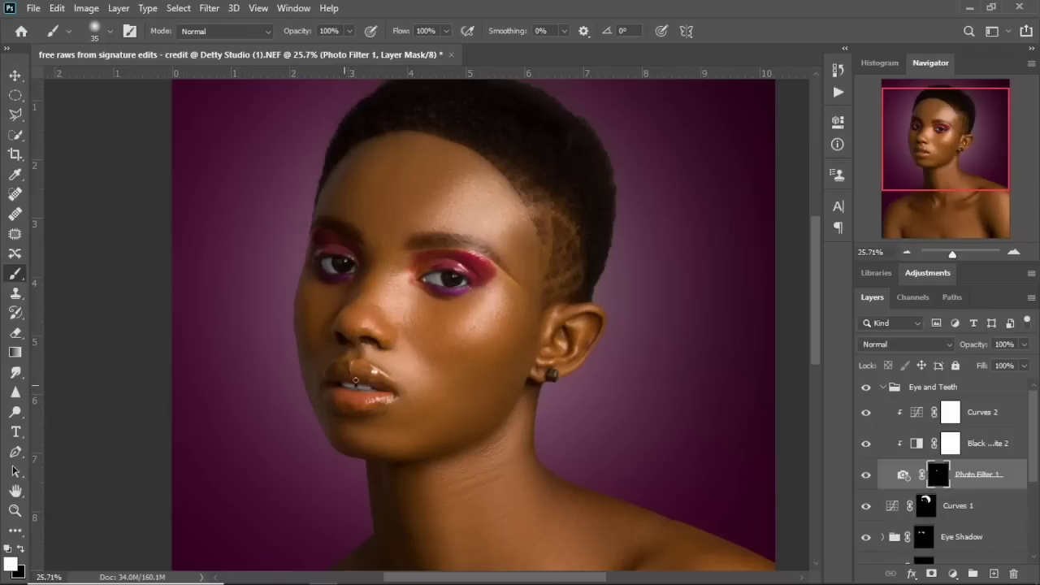
Step: Collapse the Eye and Teeth group and set its opacity to 75%
scroll(413, 359, "down", 3)
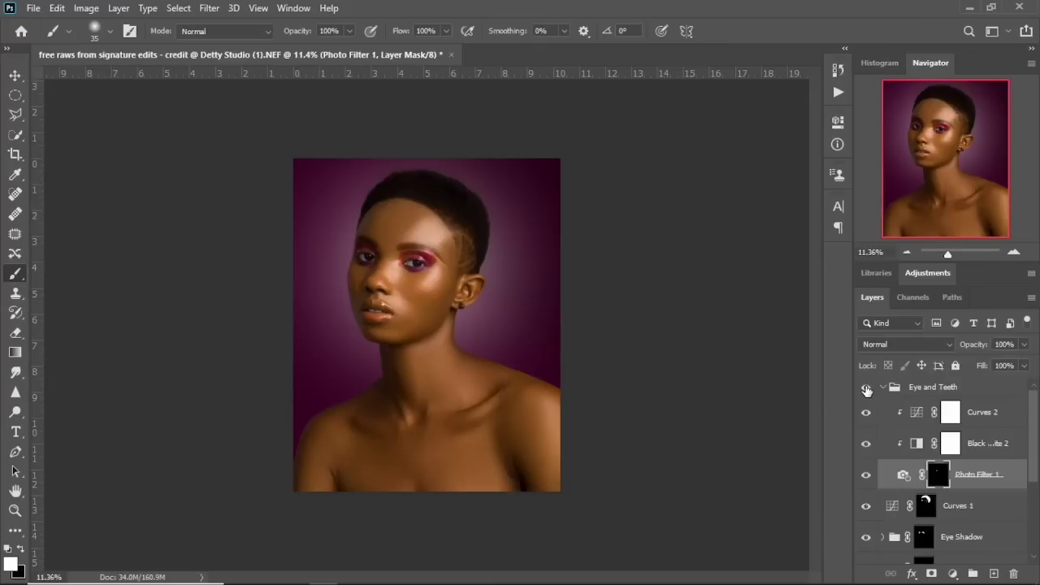
left_click(884, 389)
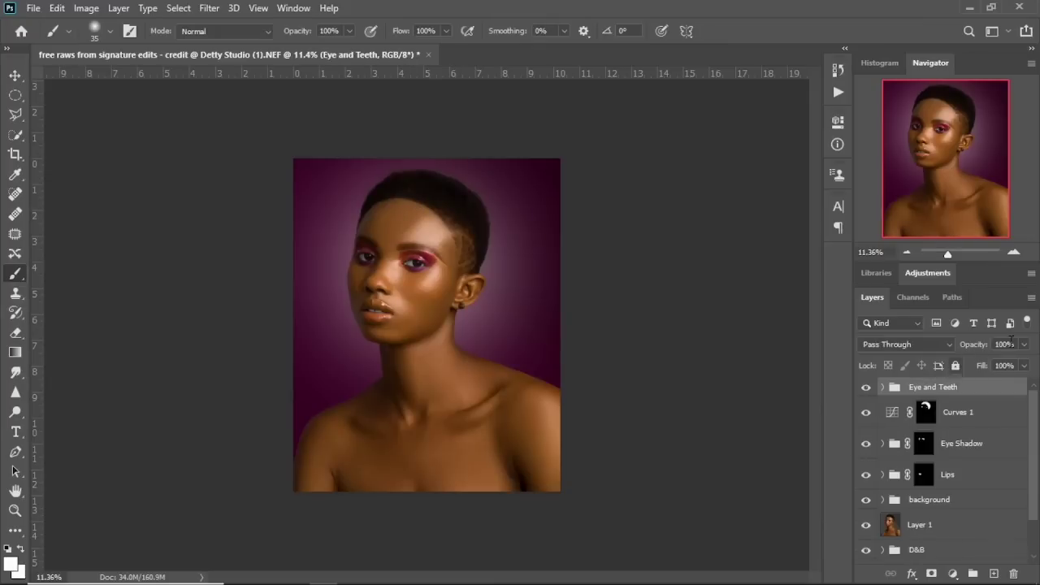
type("75")
scroll(468, 257, "down", 1)
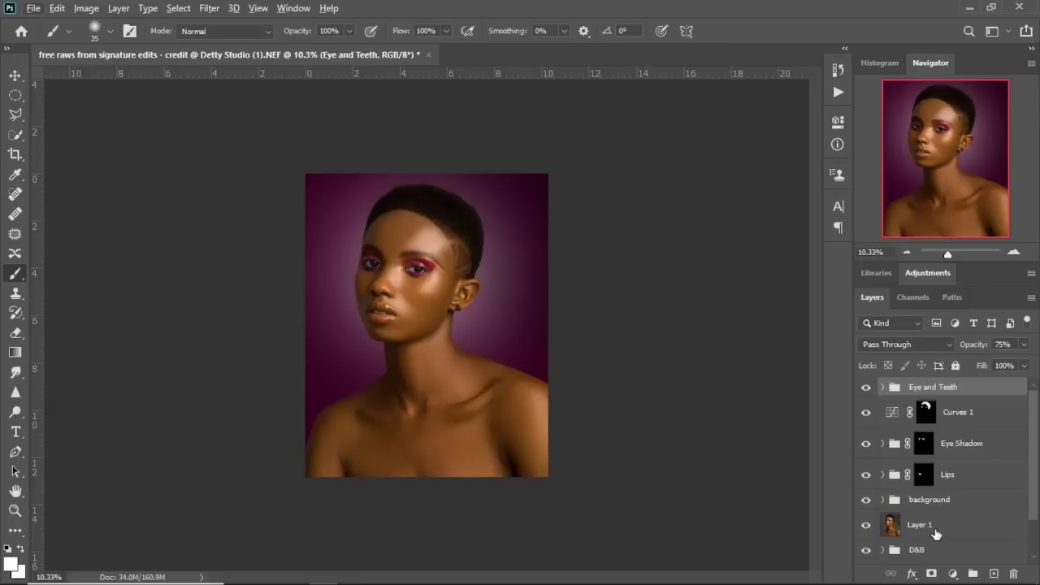
Step: Add a Levels adjustment layer with the white input lowered to 225 and the black input raised slightly
left_click(954, 573)
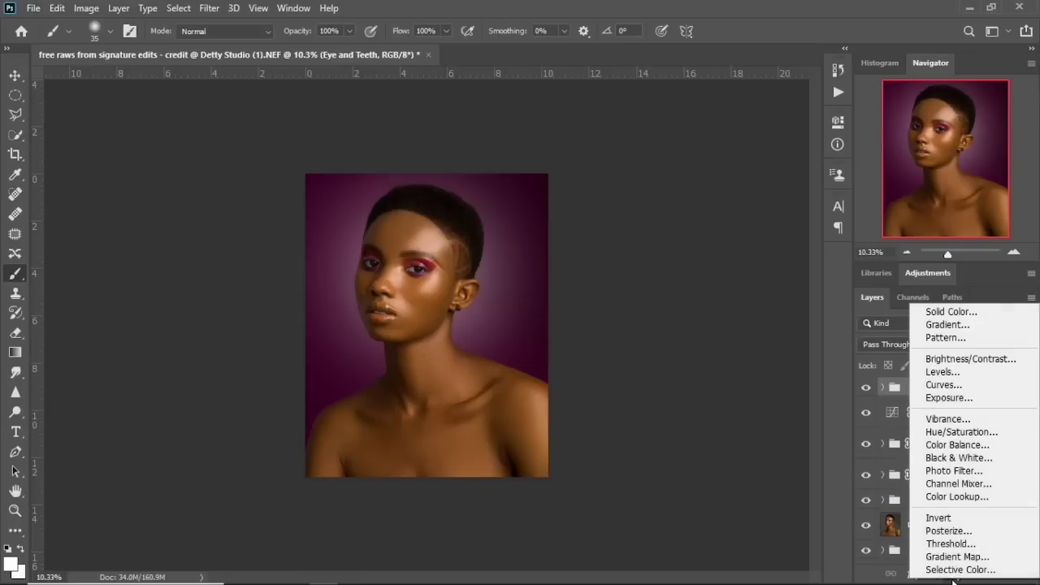
left_click(943, 371)
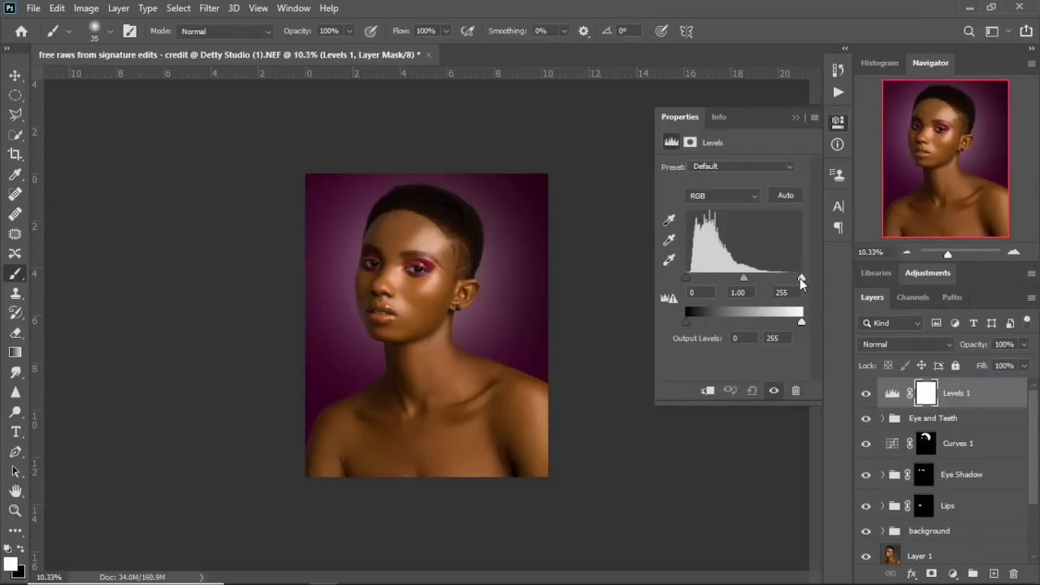
left_click_drag(800, 278, 788, 274)
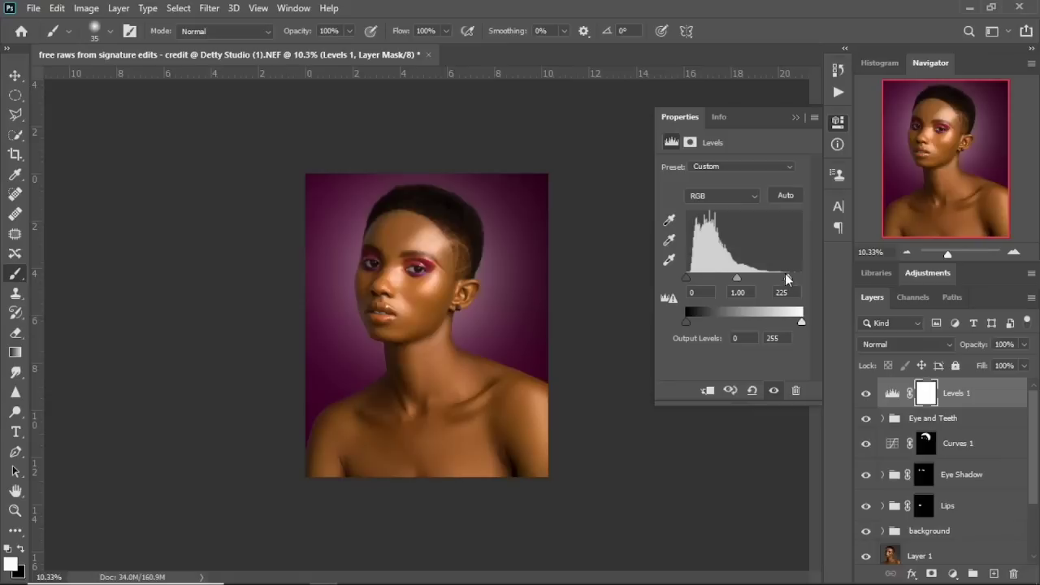
left_click_drag(686, 278, 689, 282)
left_click(792, 118)
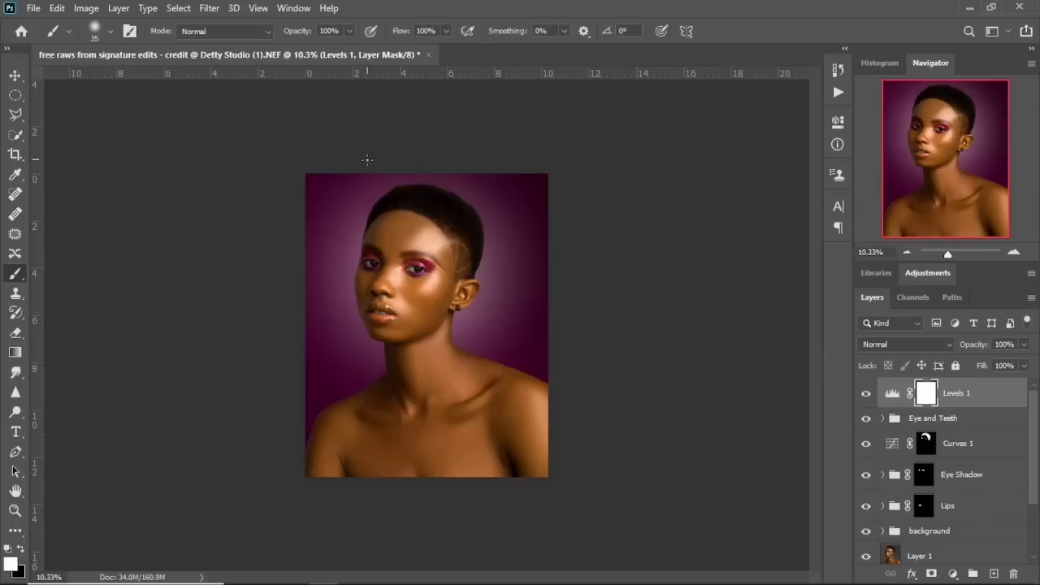
Step: Compare the portrait with the Levels adjustment hidden and shown
left_click(866, 394)
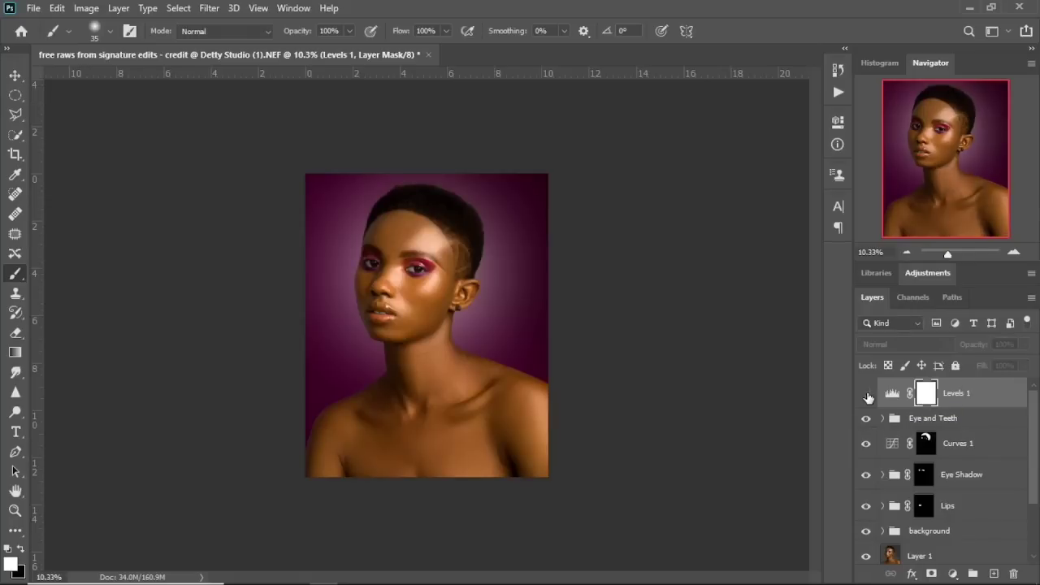
left_click(866, 394)
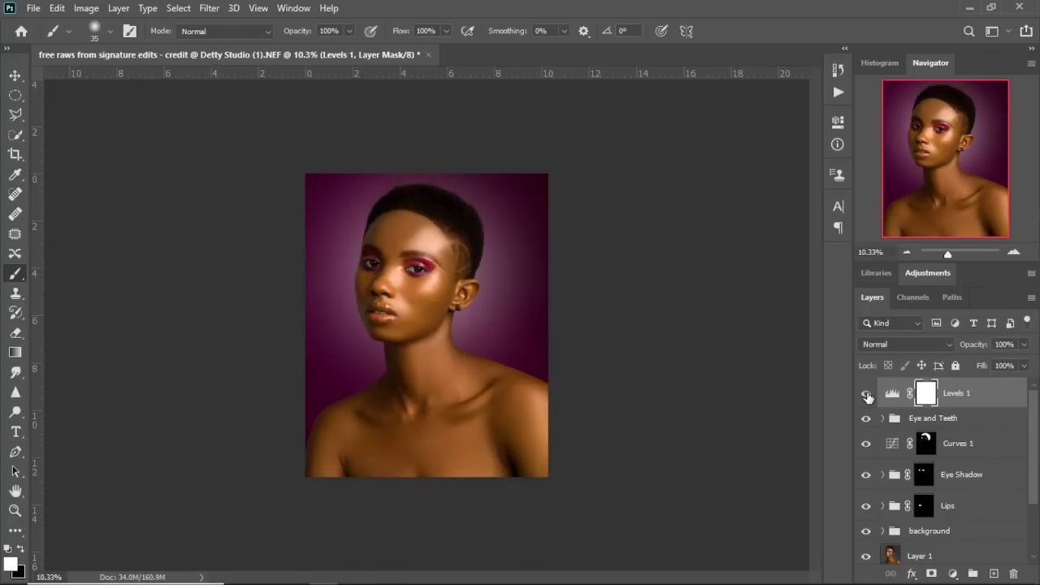
left_click(866, 394)
left_click(866, 394)
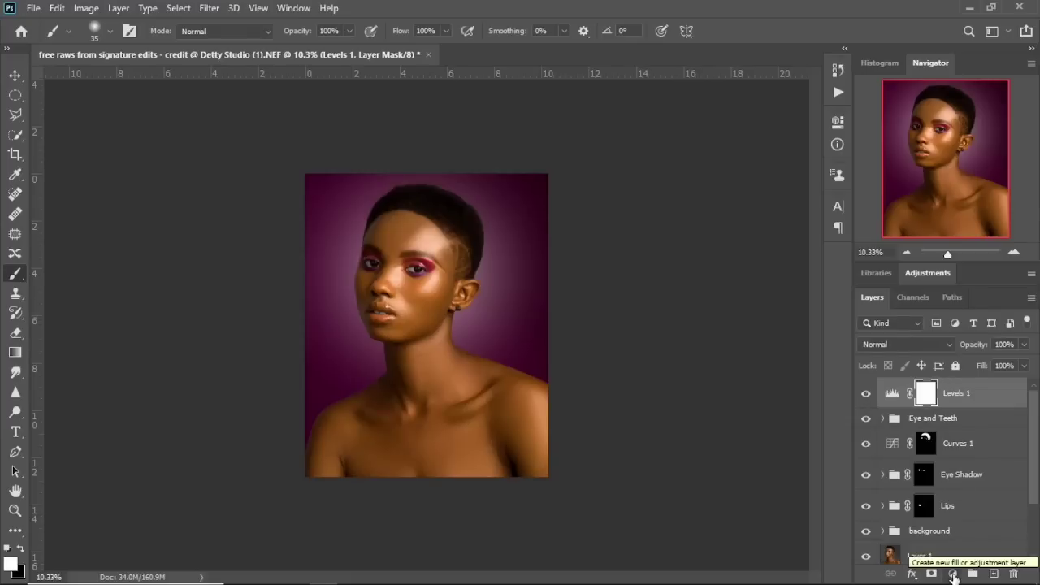
Step: Add a Selective Color adjustment layer and set its Reds to Cyan -11, Yellow -17 and Black +14
left_click(953, 574)
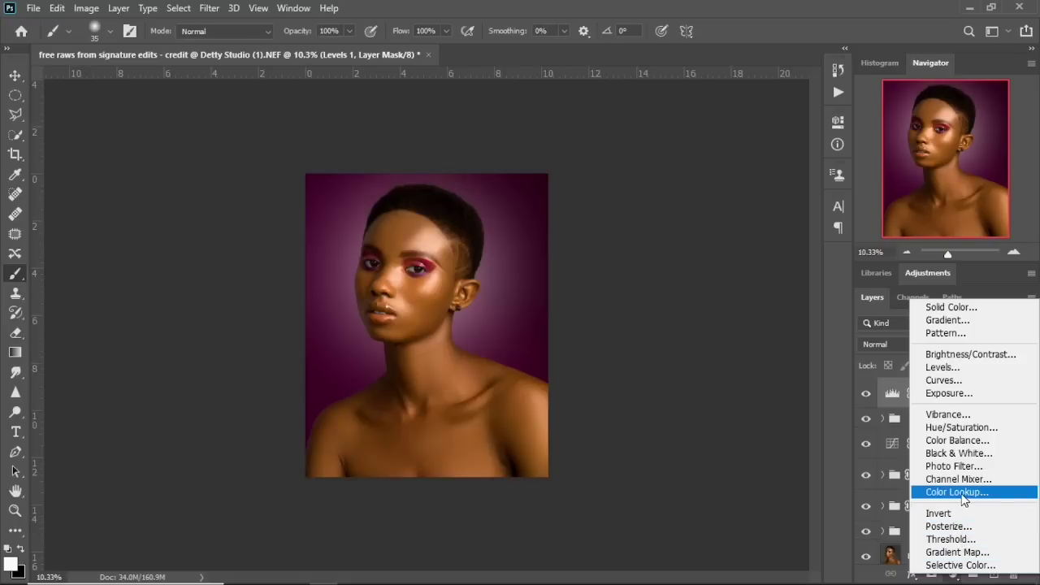
left_click(961, 564)
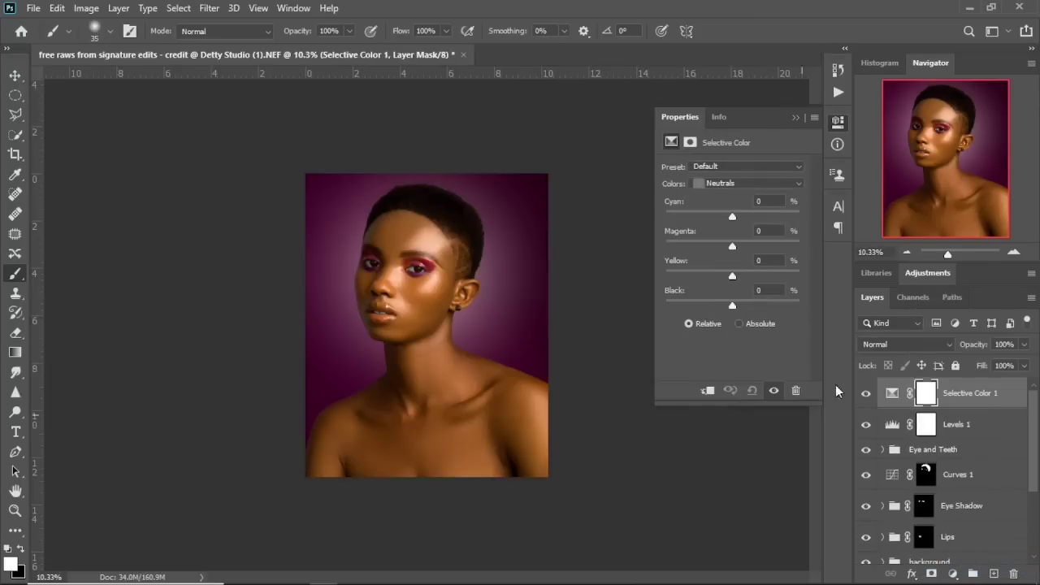
left_click(735, 183)
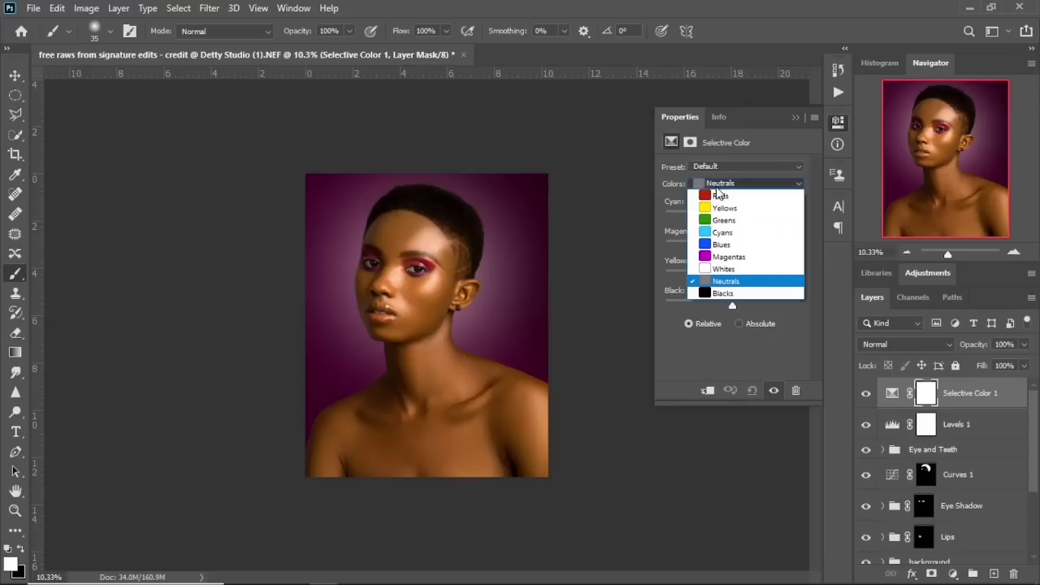
left_click(715, 191)
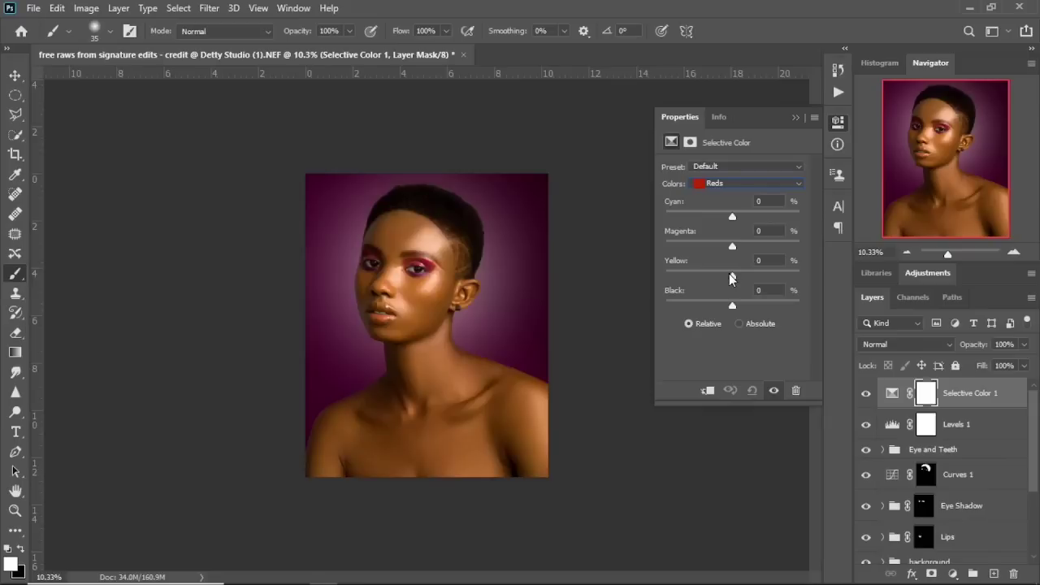
left_click_drag(727, 276, 720, 276)
left_click_drag(747, 310, 747, 311)
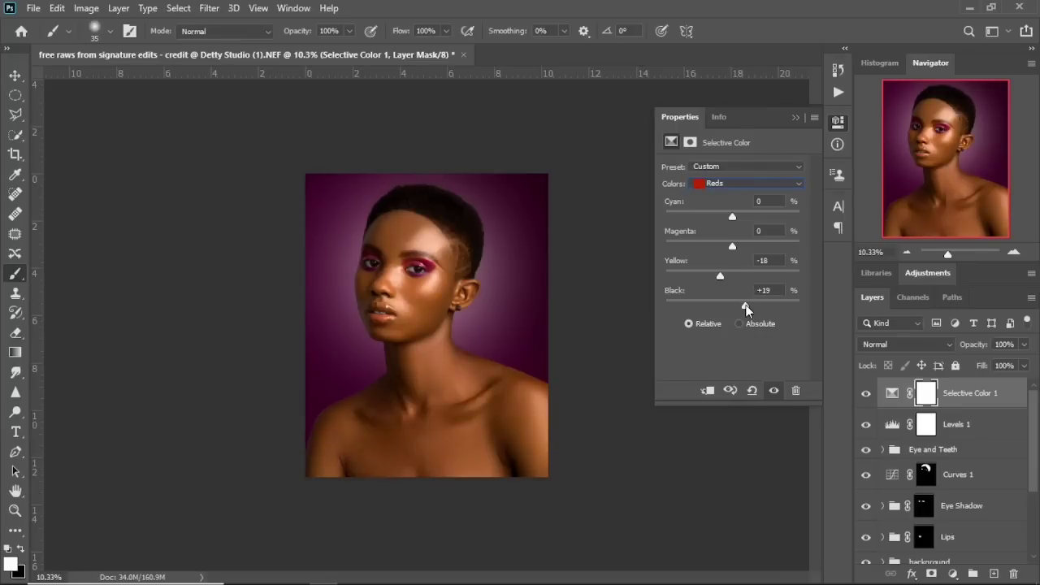
left_click(732, 183)
left_click(732, 180)
left_click_drag(720, 279, 745, 308)
left_click_drag(728, 215, 722, 214)
Step: Set the Selective Color Yellows to Cyan +9, Magenta -10, Yellow -15 and Black +18
left_click(737, 183)
left_click(725, 197)
left_click_drag(726, 277, 734, 303)
left_click_drag(740, 304, 738, 303)
left_click_drag(727, 246, 726, 246)
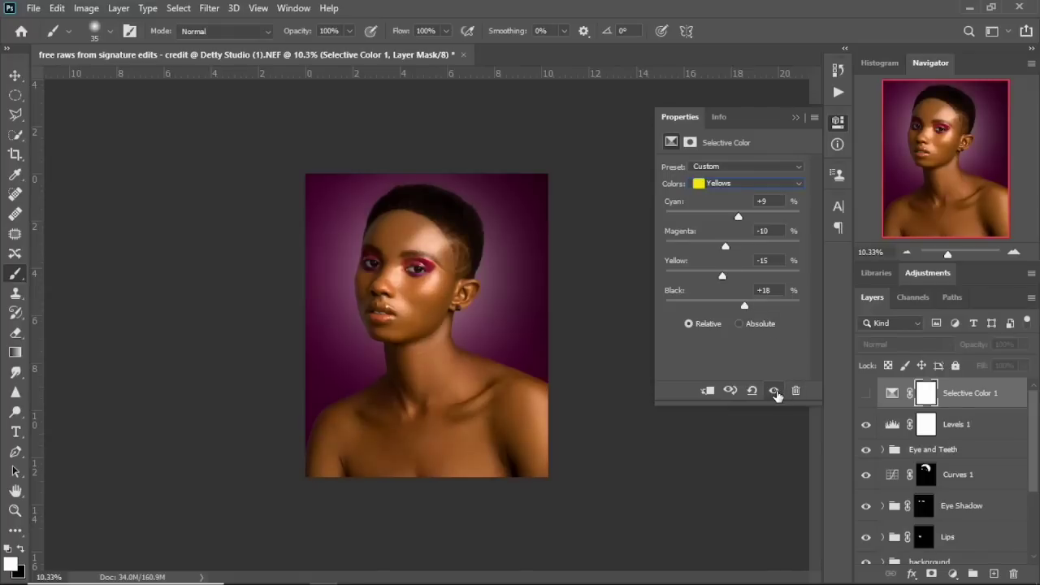
Step: Fine-tune the Selective Color Reds by adjusting Yellow and Magenta slightly and raising Black further
left_click(721, 184)
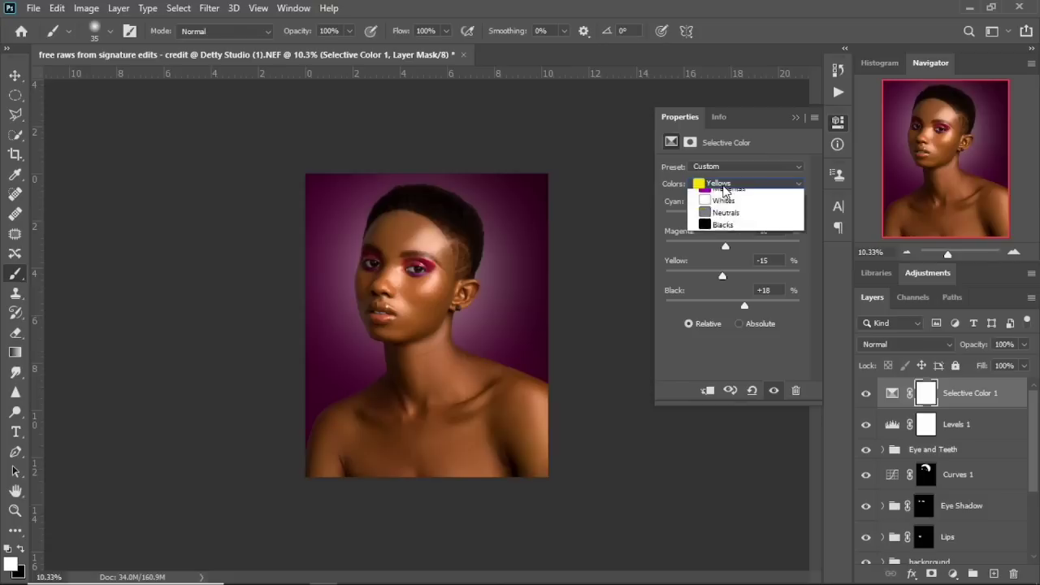
left_click(720, 196)
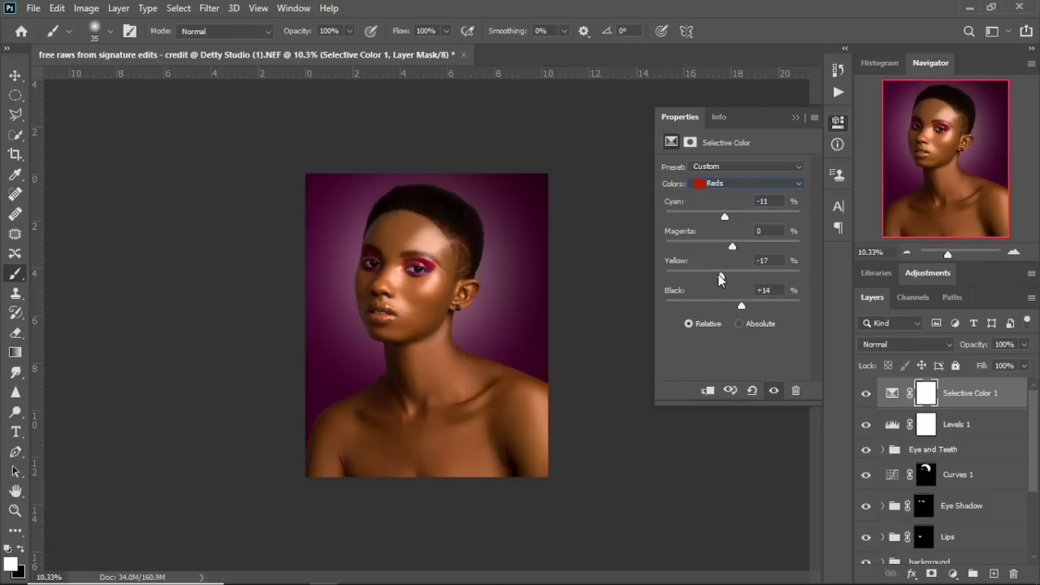
left_click_drag(713, 273, 747, 307)
left_click_drag(736, 243, 727, 245)
Step: Set the Black amount of the Selective Color Yellows to +20
left_click(722, 185)
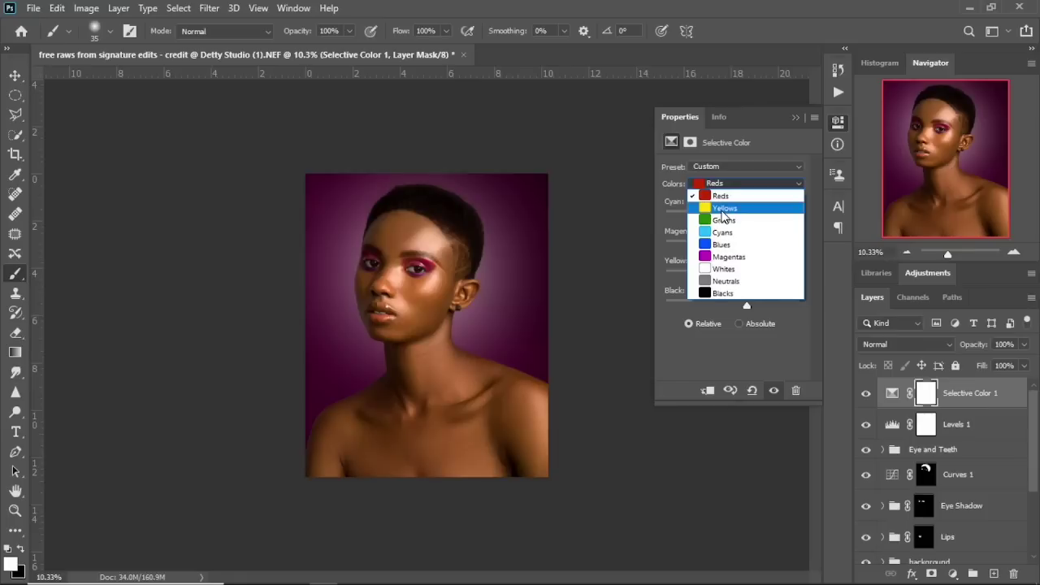
left_click(723, 209)
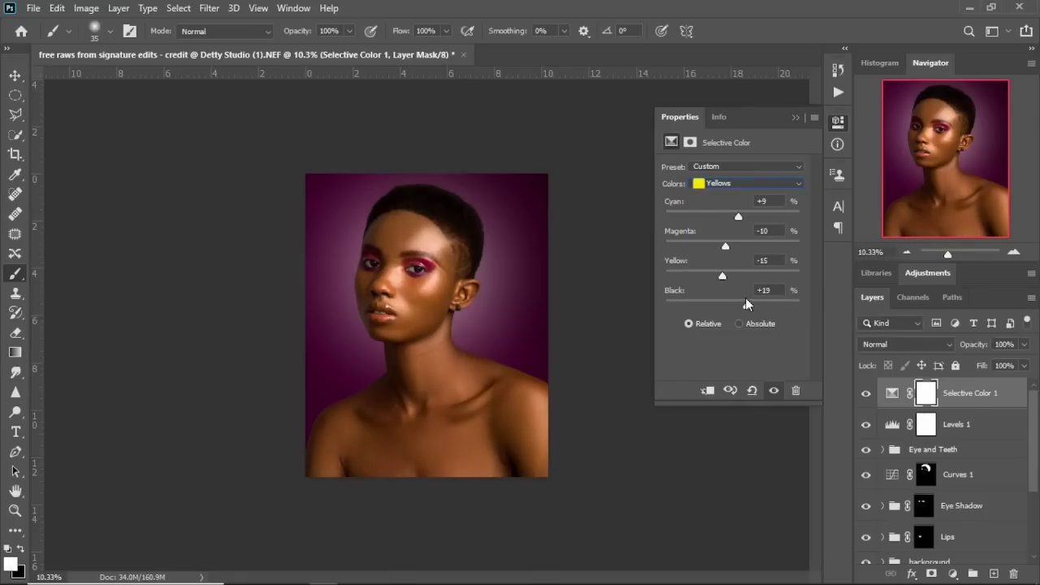
left_click_drag(742, 297, 722, 276)
Step: Compare the portrait repeatedly with the Selective Color adjustment off and on, and close its settings
left_click(773, 390)
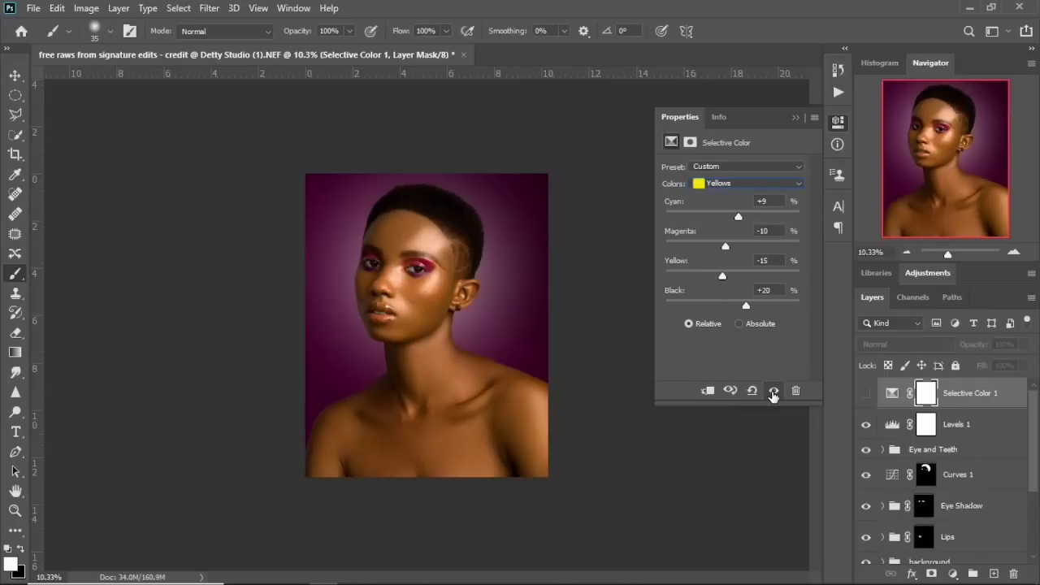
left_click(774, 390)
left_click(773, 391)
left_click(773, 391)
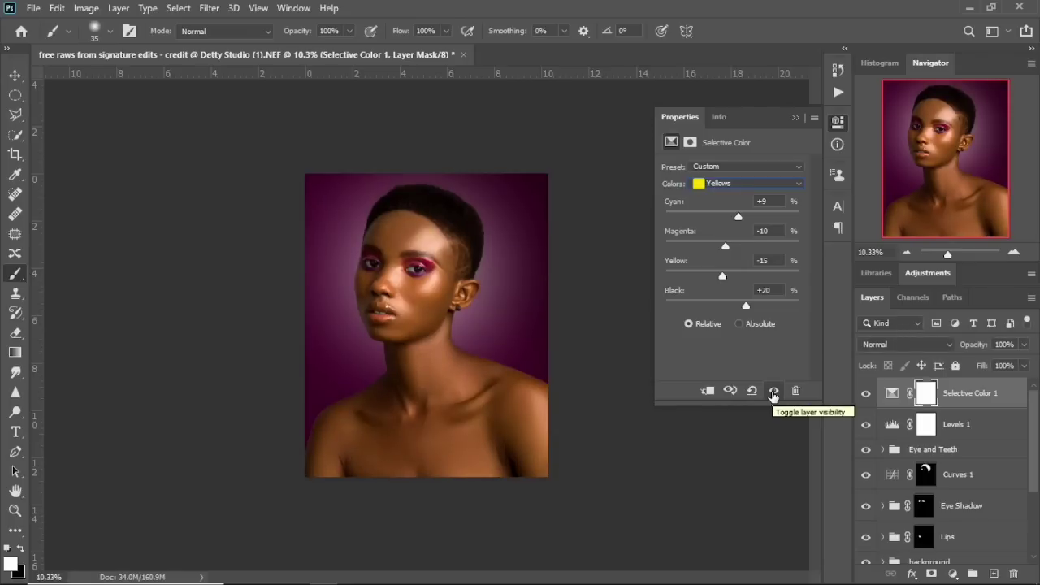
left_click(773, 391)
left_click(774, 391)
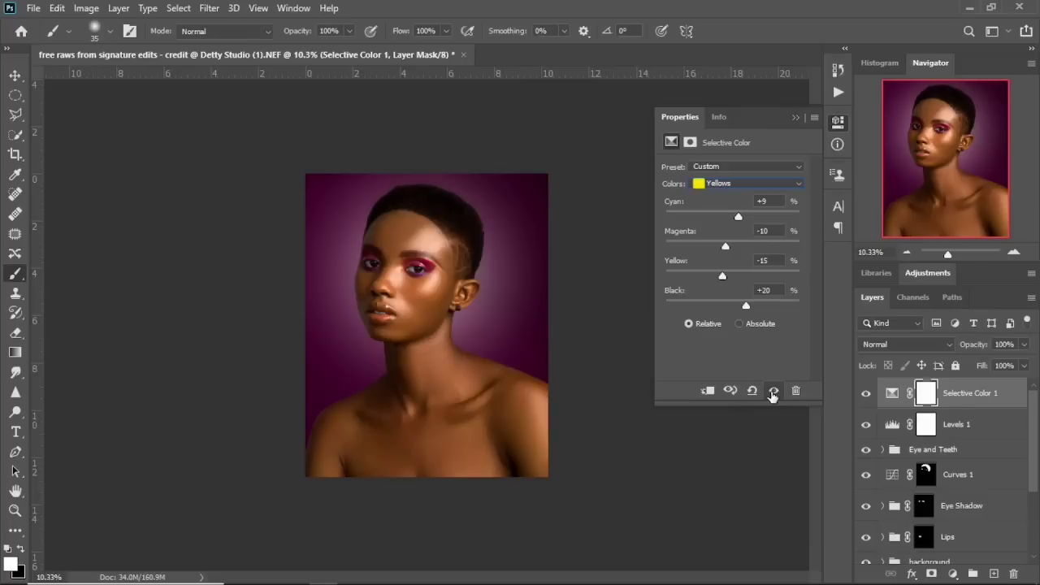
left_click(774, 391)
left_click(773, 391)
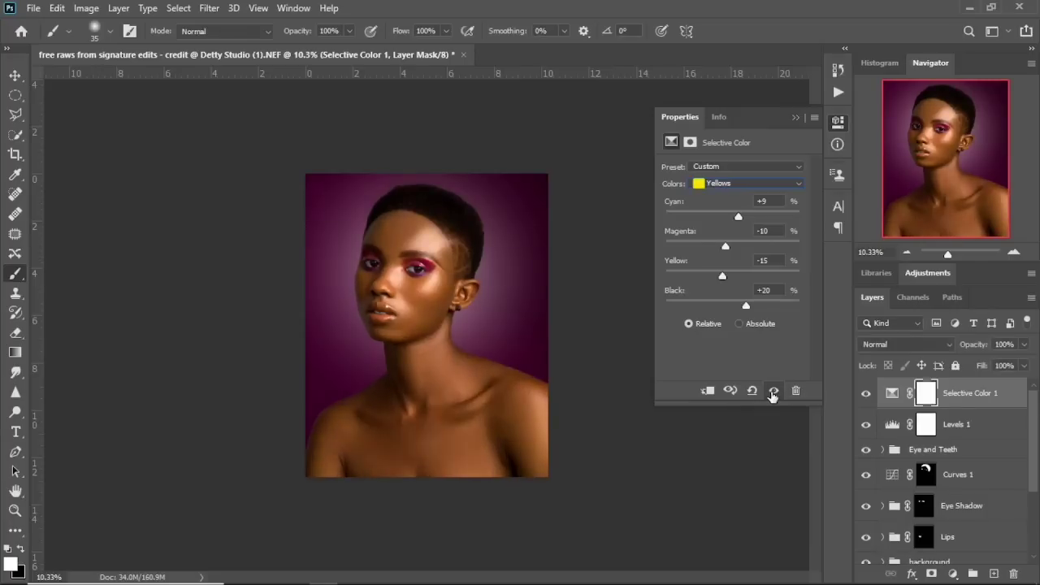
left_click(794, 117)
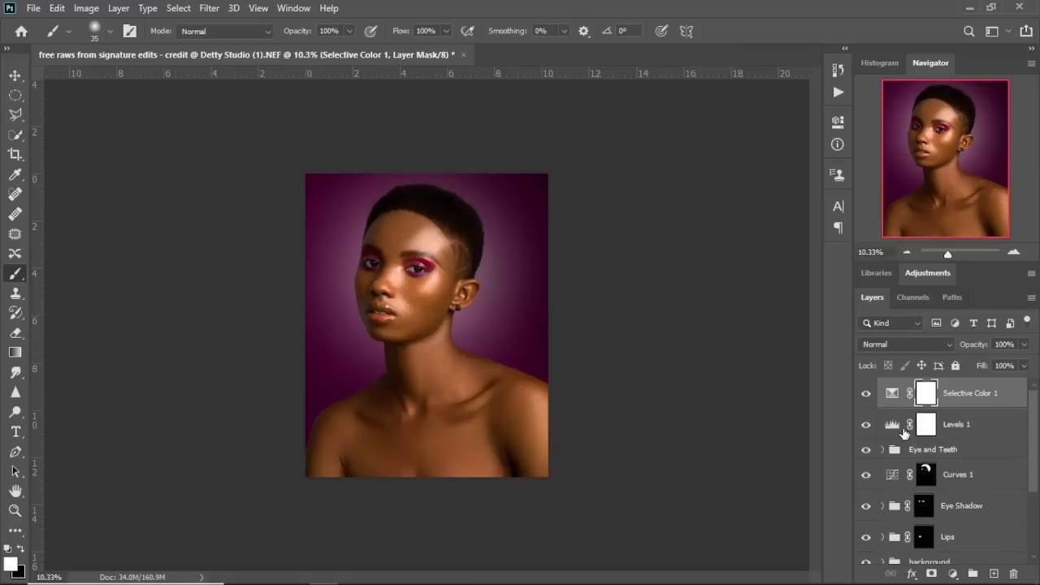
Step: Review the Levels settings and compare the portrait with that adjustment off and on
double_click(892, 426)
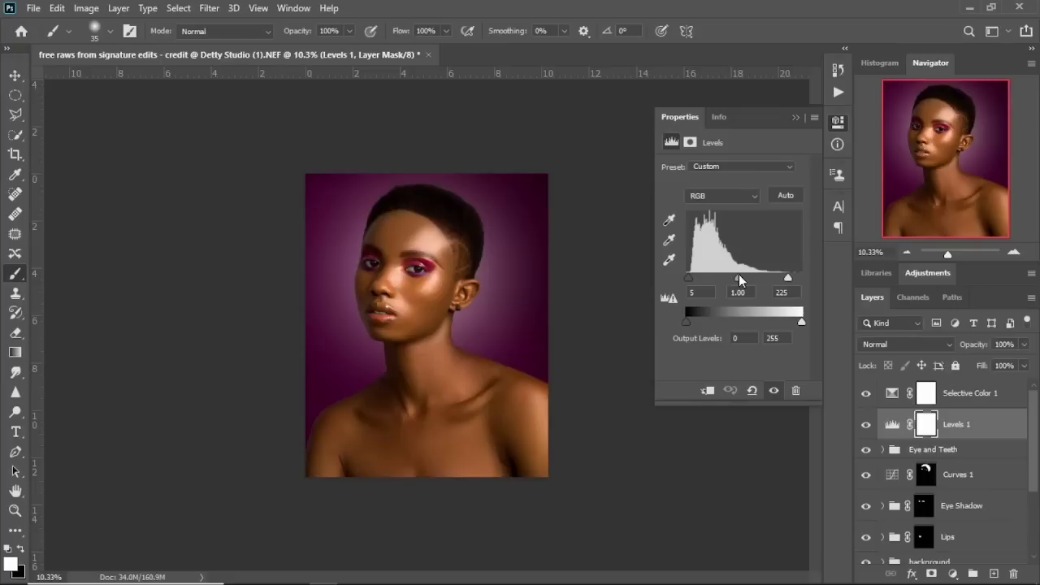
left_click(774, 391)
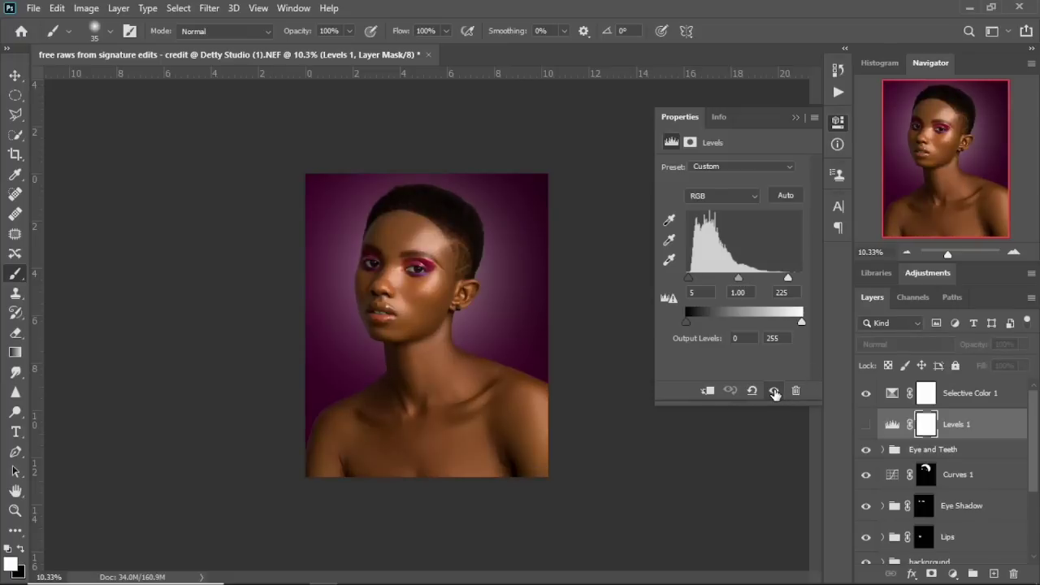
left_click(774, 391)
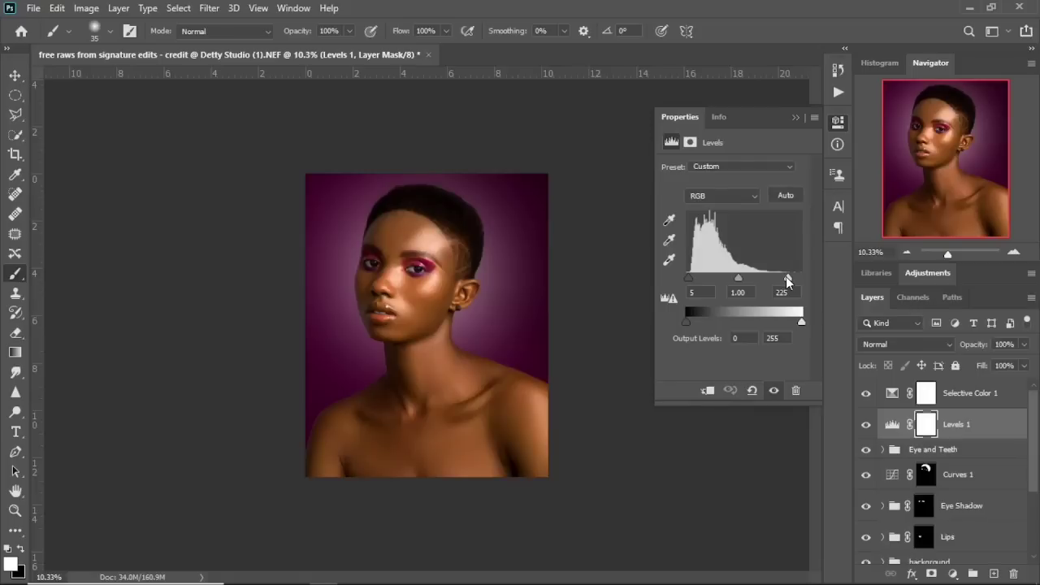
left_click(795, 118)
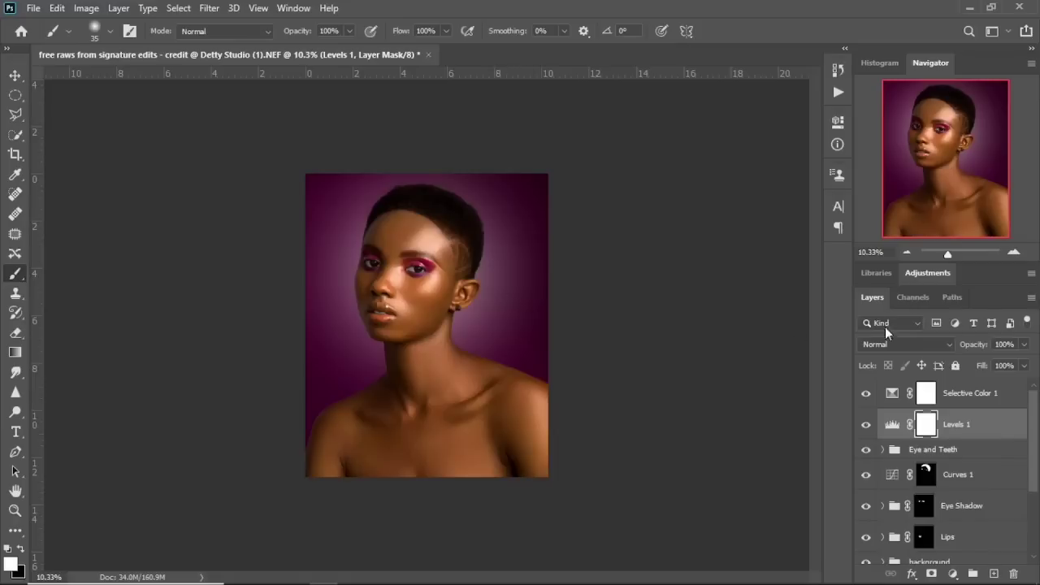
Step: Group the Selective Color and Levels layers and name the group "Background"
left_click(971, 394, "shift")
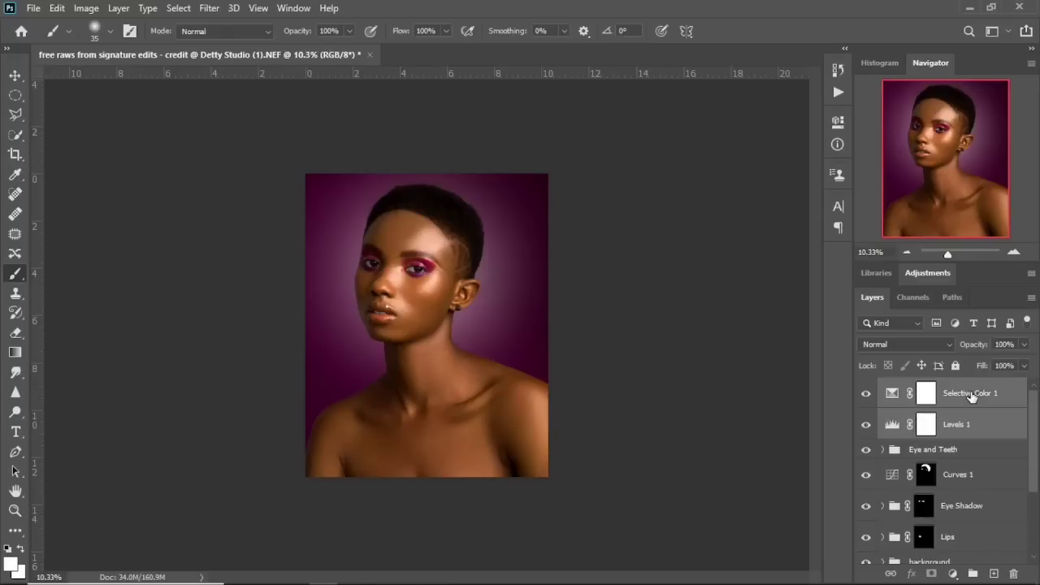
left_click_drag(954, 401, 973, 574)
double_click(923, 387)
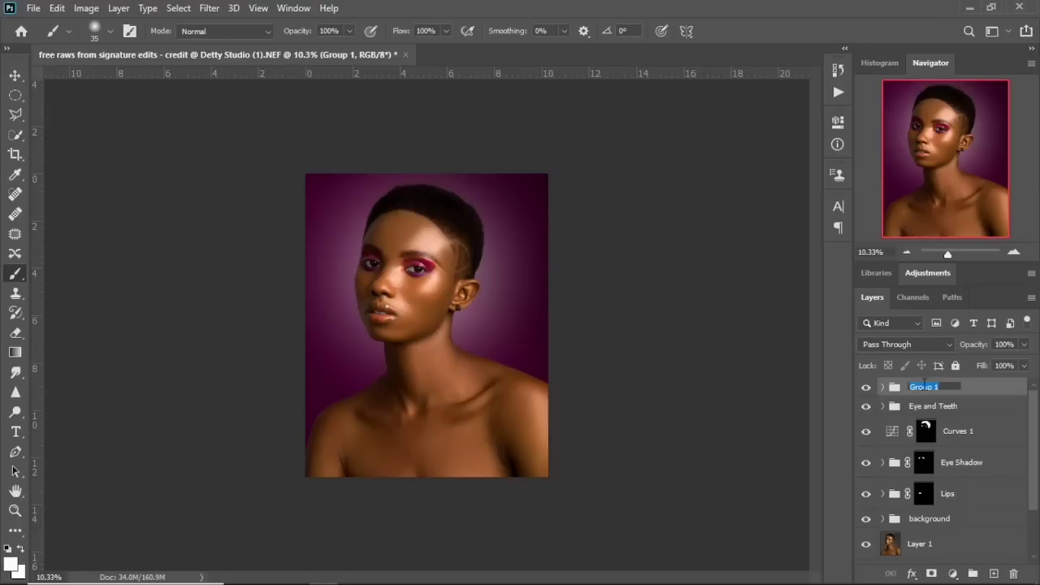
type("Background")
key("Return")
Step: Add a layer mask to the new Background group and load the Color Fill 1 mask as a selection
left_click(931, 574)
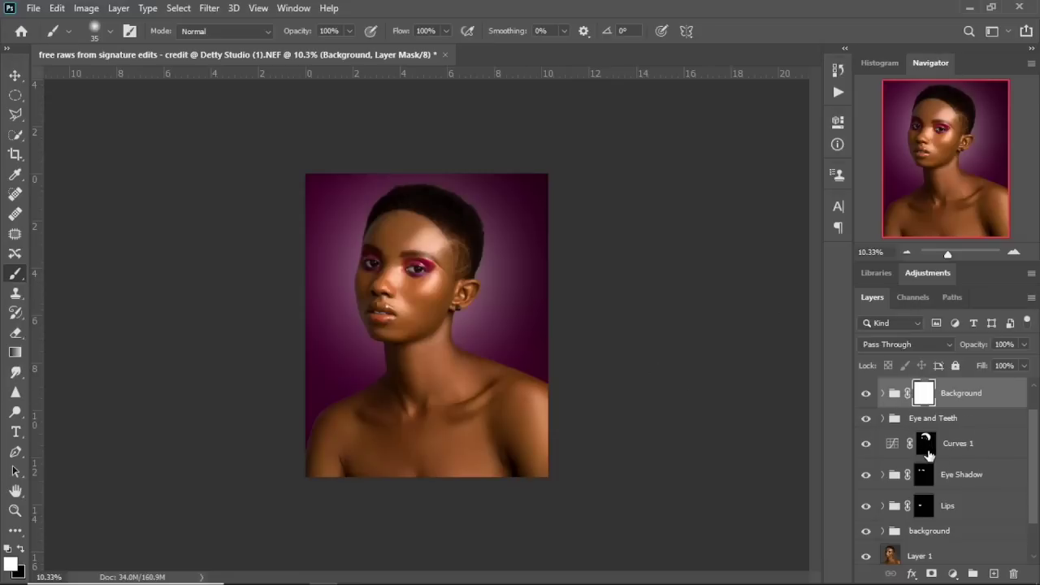
scroll(929, 453, "down", 1)
scroll(929, 454, "down", 2)
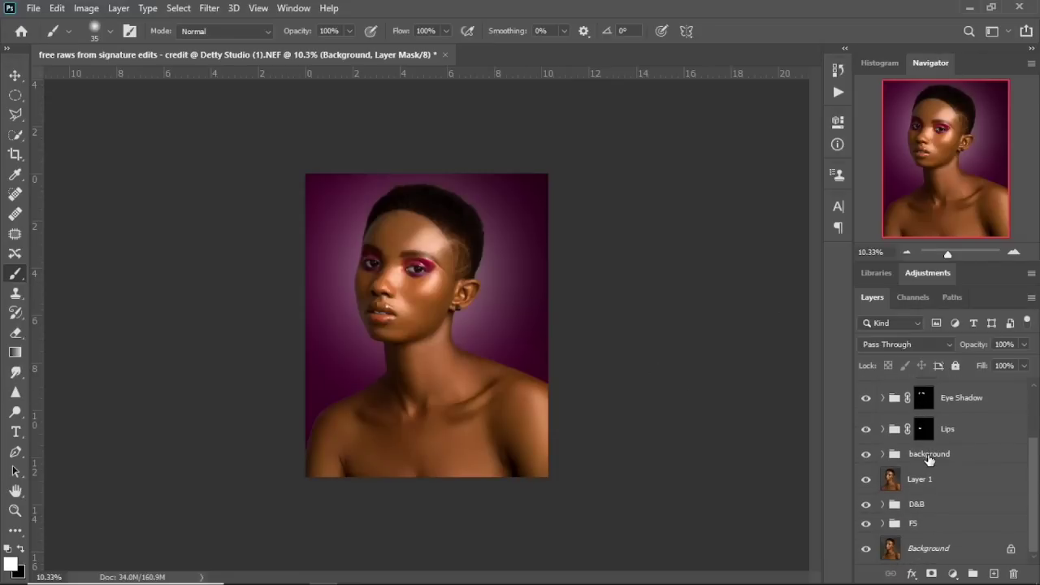
scroll(935, 451, "up", 5)
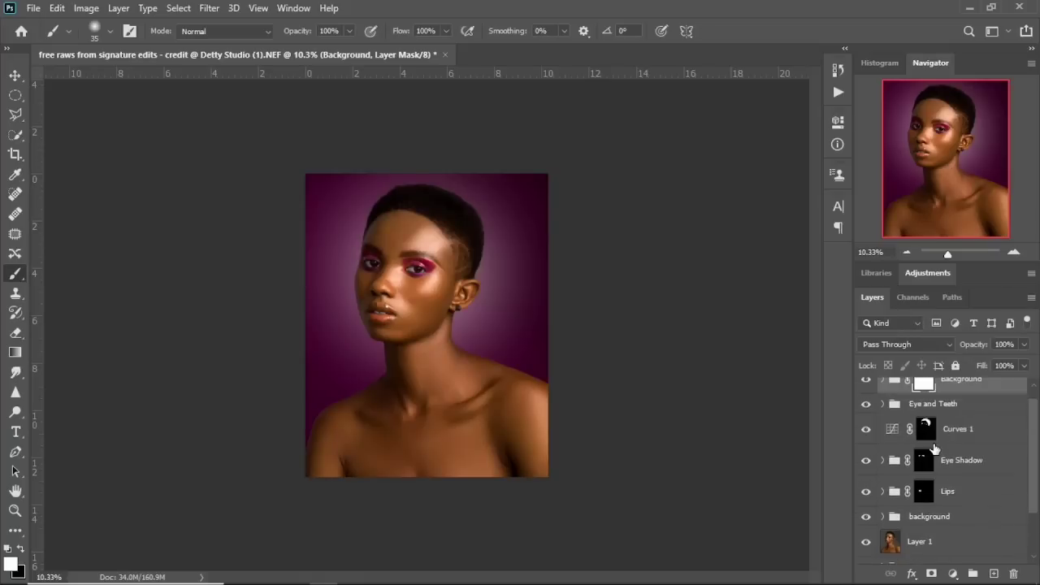
scroll(936, 452, "down", 4)
scroll(935, 452, "down", 1)
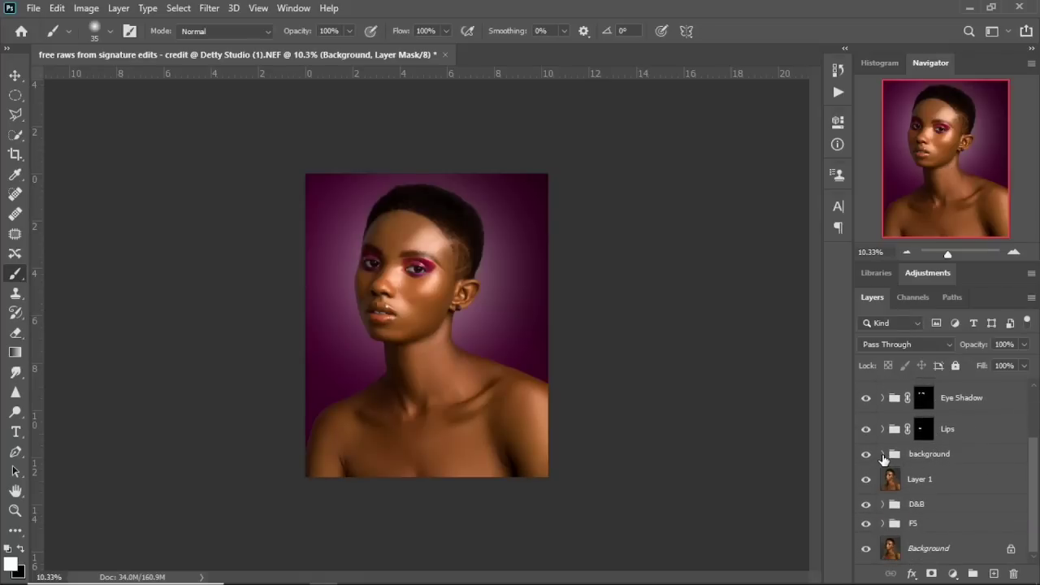
left_click(883, 455)
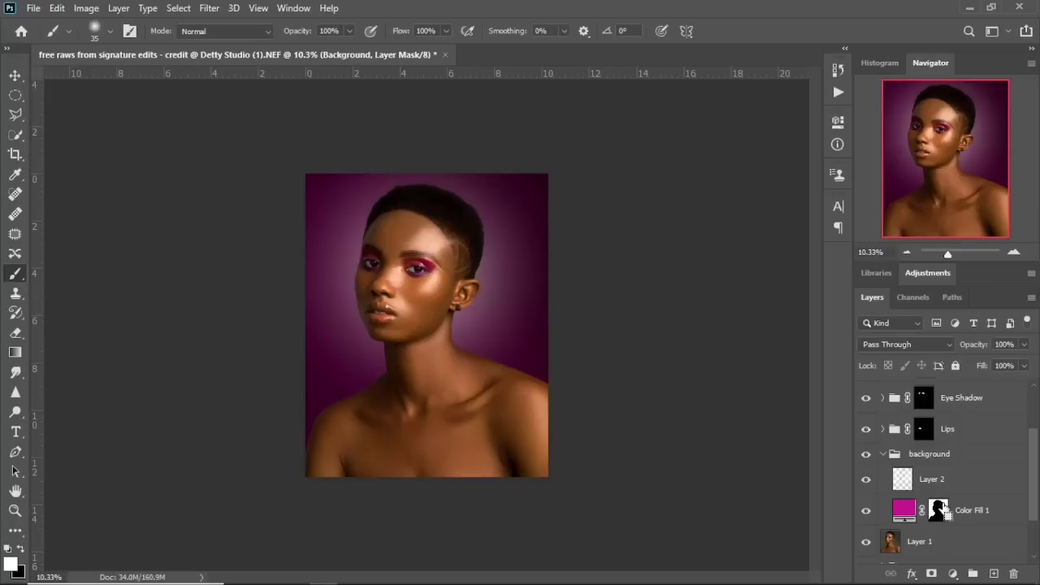
left_click(940, 509, "ctrl")
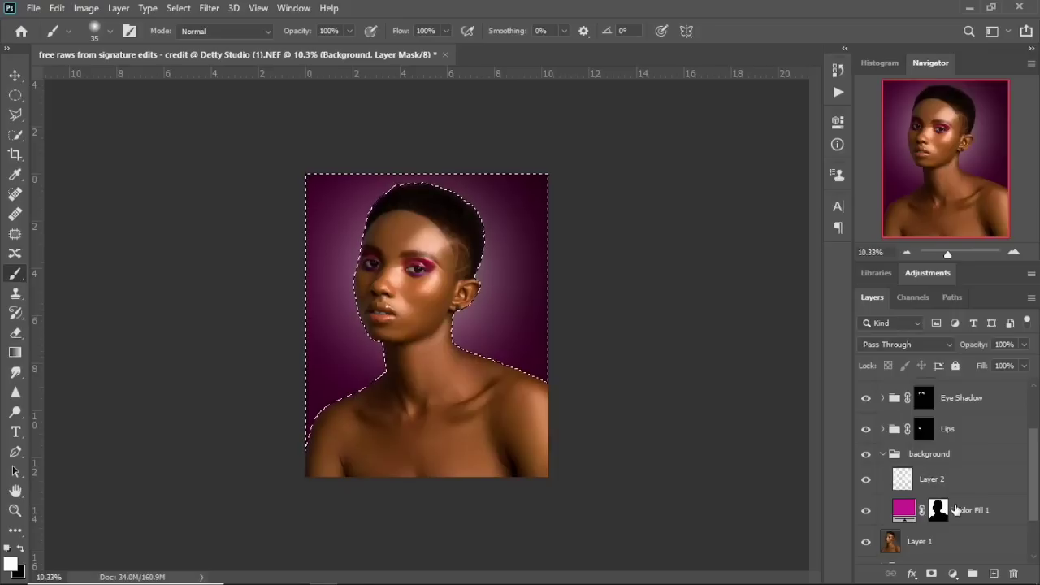
Step: Invert the Background group's mask to black inside the backdrop selection and deselect
scroll(936, 473, "up", 3)
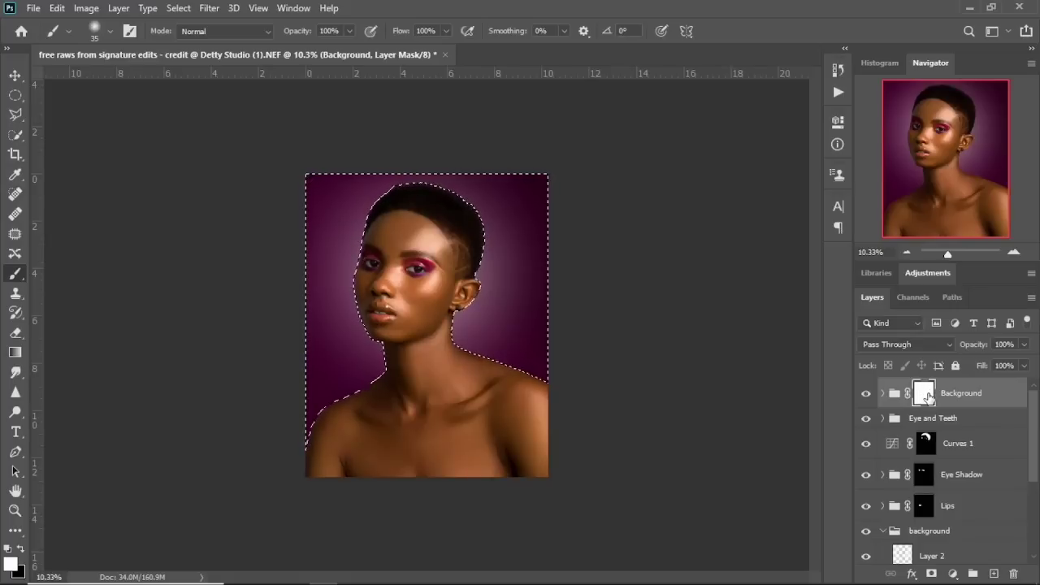
key("ctrl+i")
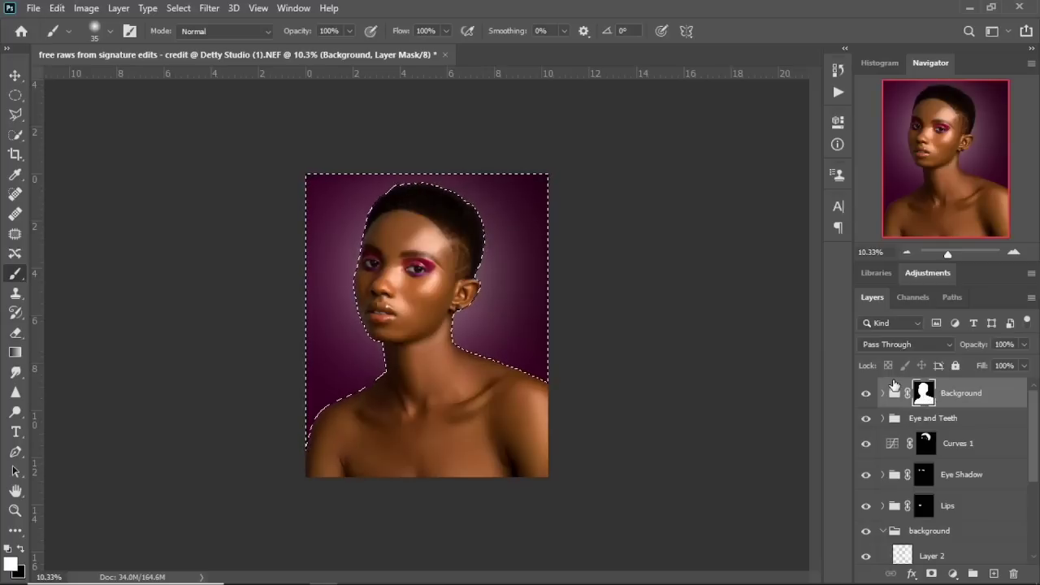
key("ctrl+d")
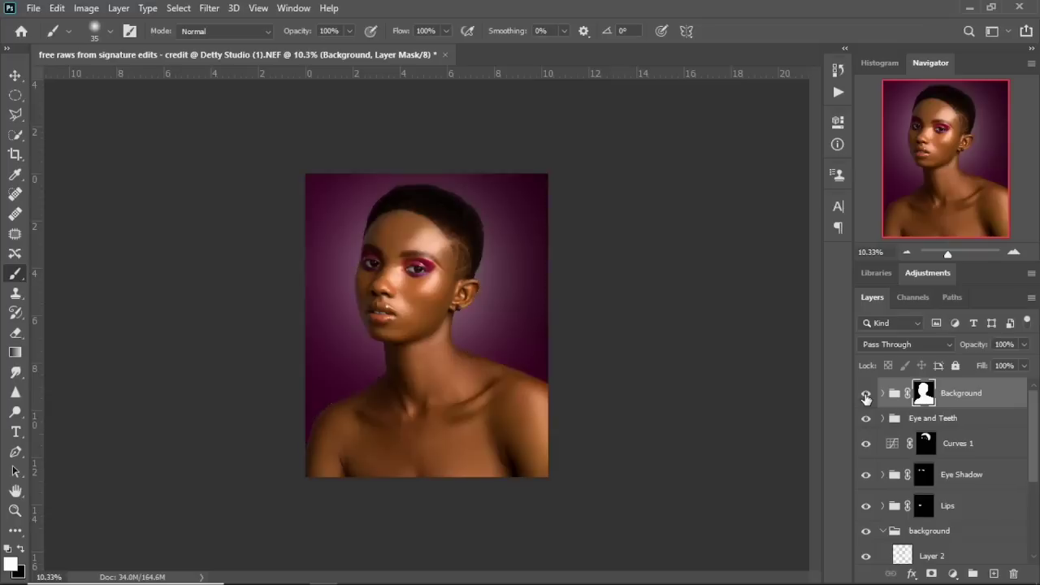
Step: Compare the portrait with the masked Background group hidden and shown
left_click(866, 394)
left_click(865, 395)
left_click(865, 395)
left_click(865, 395)
left_click(866, 395)
left_click(865, 394)
Step: Stamp all visible layers onto a new top layer and select the area outside an ellipse around the head for the Clone Stamp
key("ctrl+shift+alt+e")
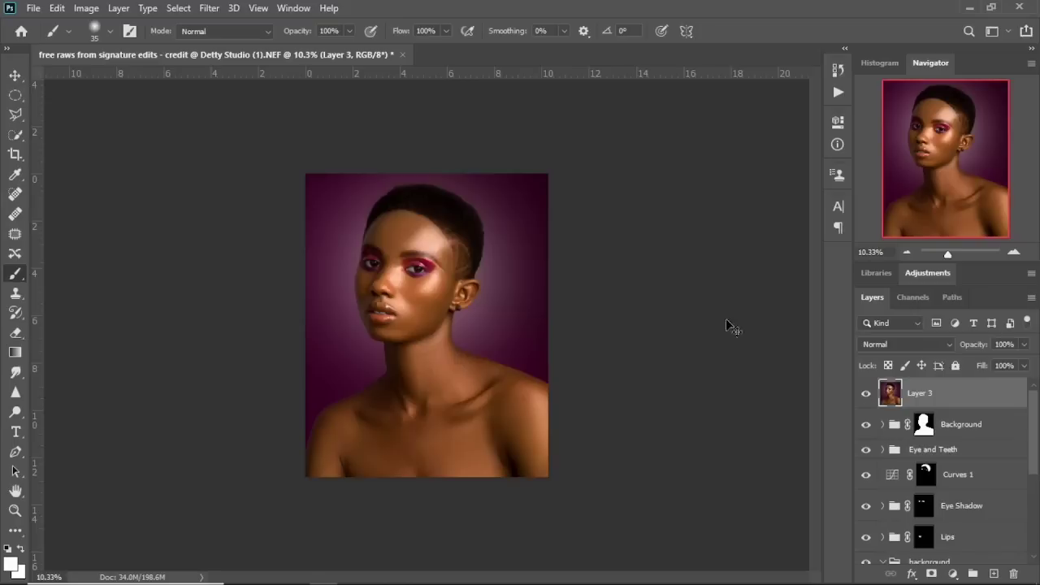
scroll(485, 210, "up", 2)
left_click(9, 95)
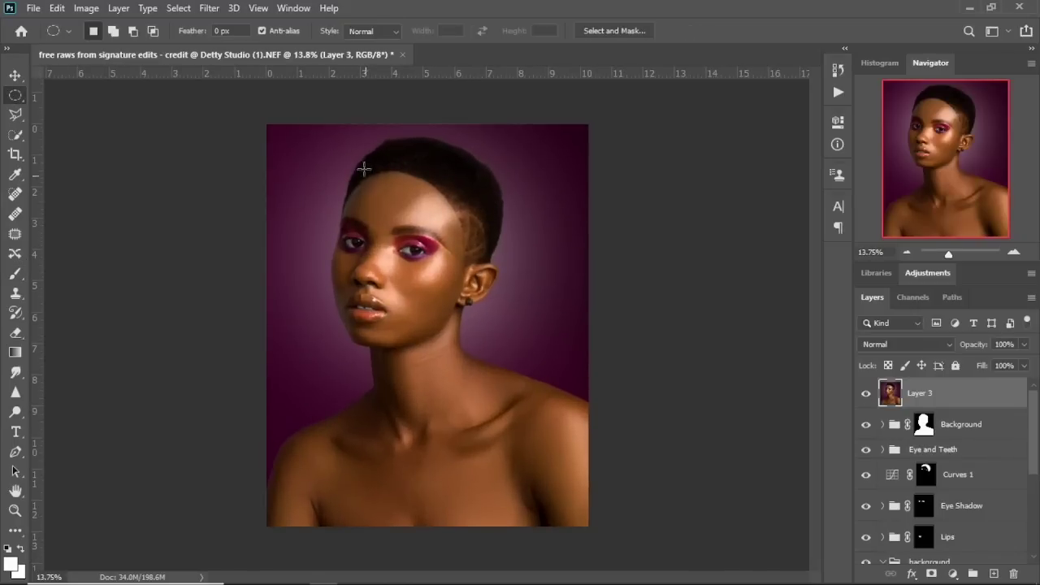
left_click_drag(369, 136, 445, 296)
scroll(445, 296, "up", 2)
key("s")
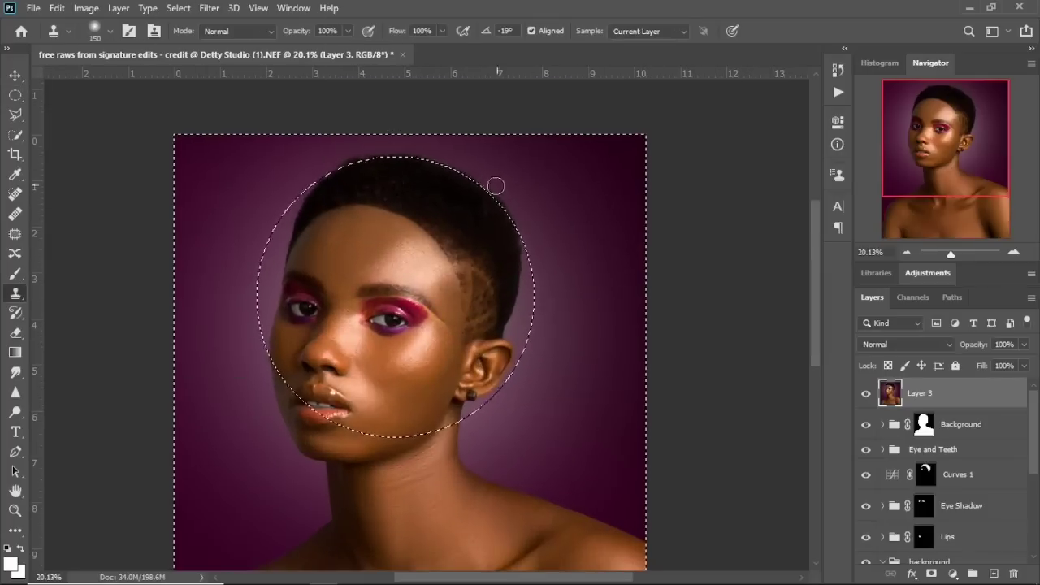
Step: Refine the hair outline at the back of the head with the Clone Stamp against an elliptical selection, and deselect
key("m")
left_click_drag(383, 186, 530, 349)
key("s")
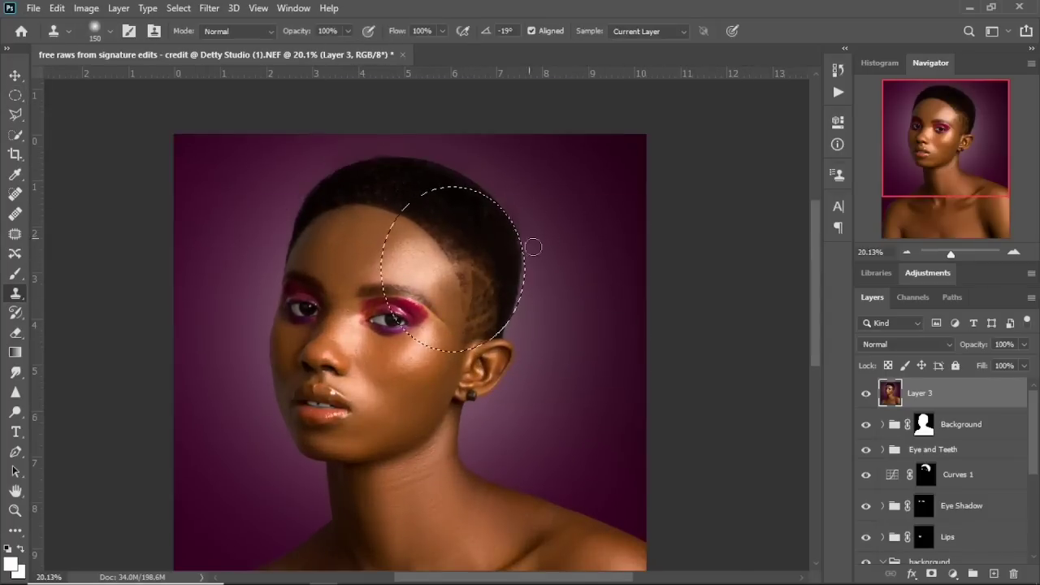
left_click(178, 8)
left_click(192, 69)
left_click(178, 8)
left_click(192, 69)
mouse_move(518, 276)
left_mouse_down()
mouse_move(506, 314)
mouse_move(500, 241)
left_mouse_up()
key("ctrl+shift+i")
key("ctrl+d")
scroll(525, 251, "down", 3)
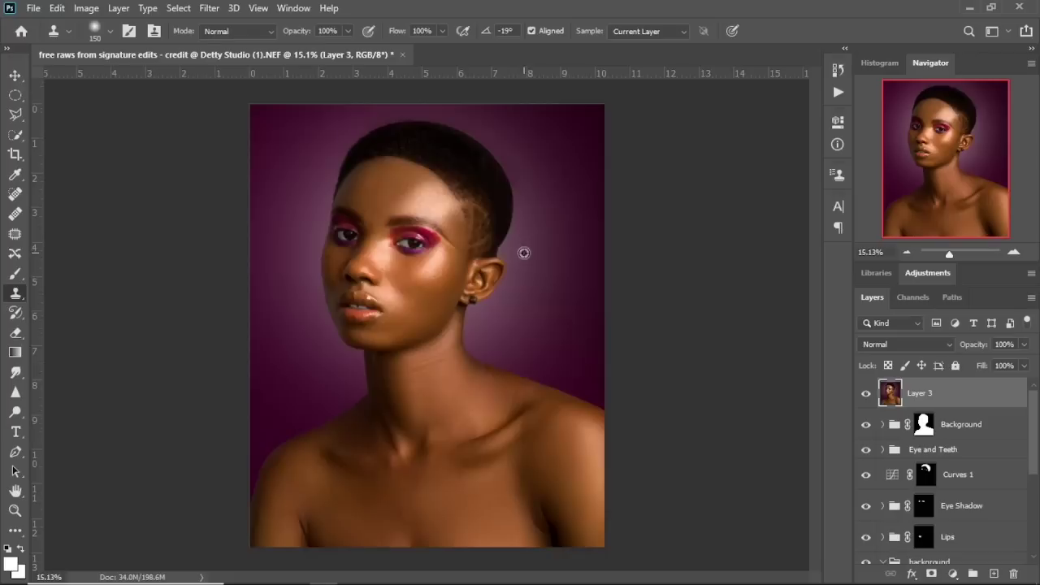
Step: Set up the Mixer Brush at 400 px on the stamped layer
key("b")
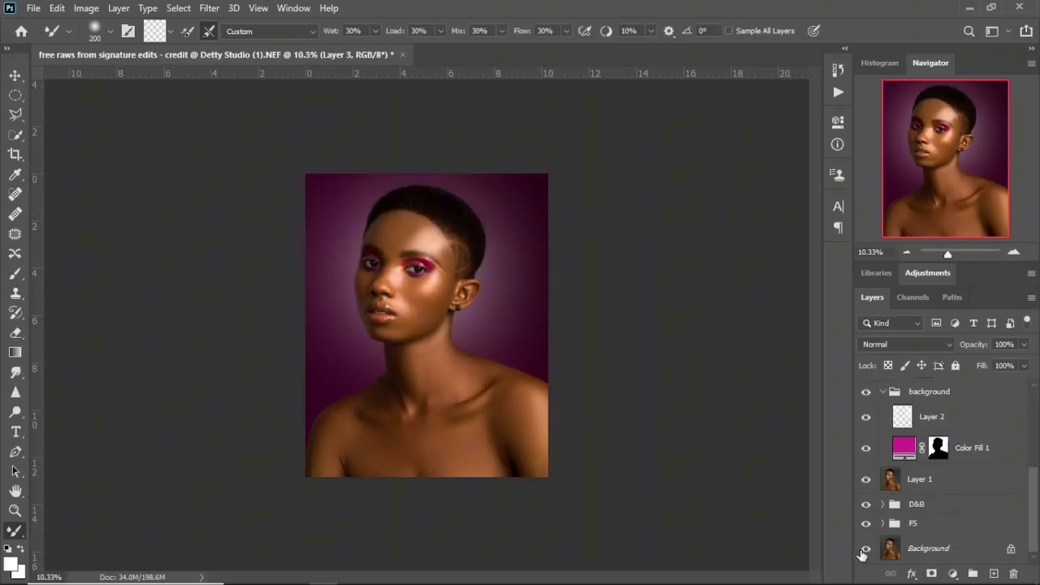
scroll(450, 265, "up", 1)
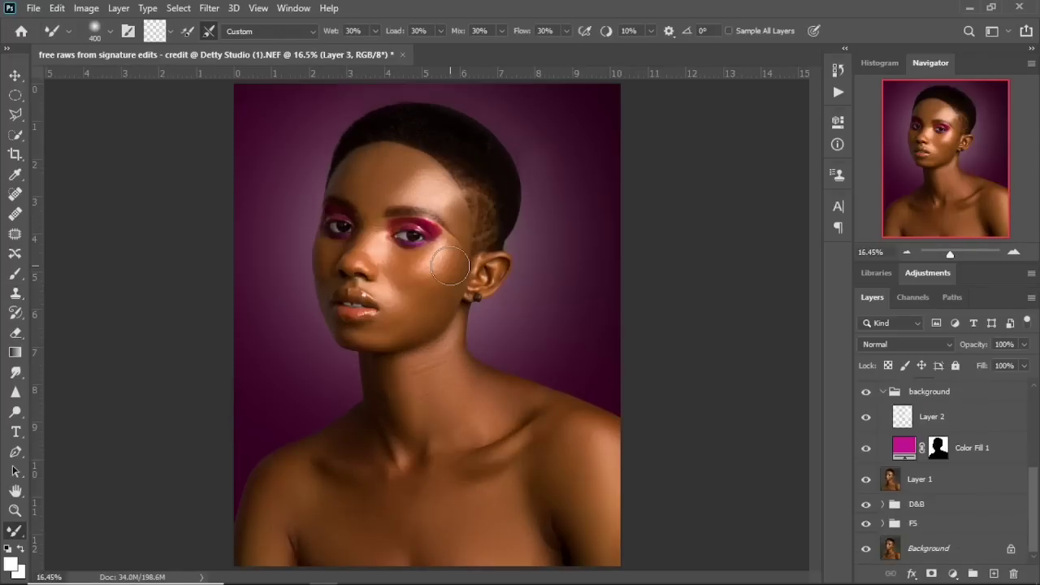